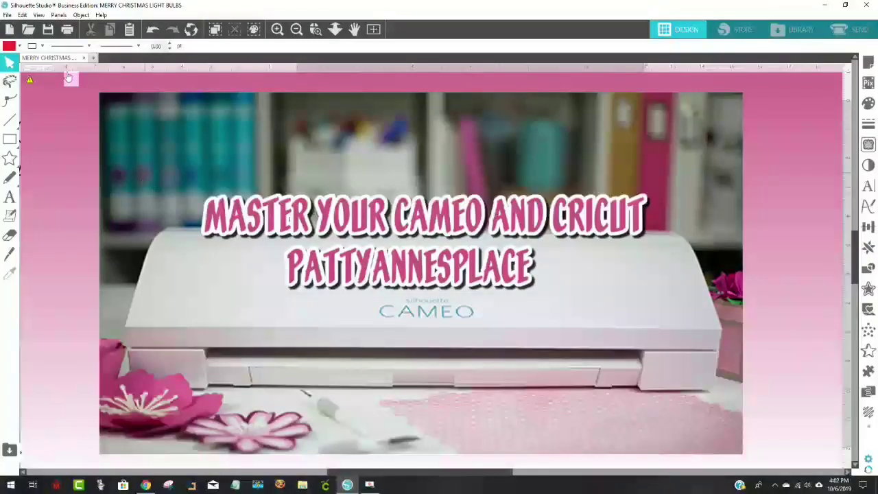
Delete the large title image that covers the design workspace.
left_click(203, 173)
left_click_drag(203, 173, 131, 329)
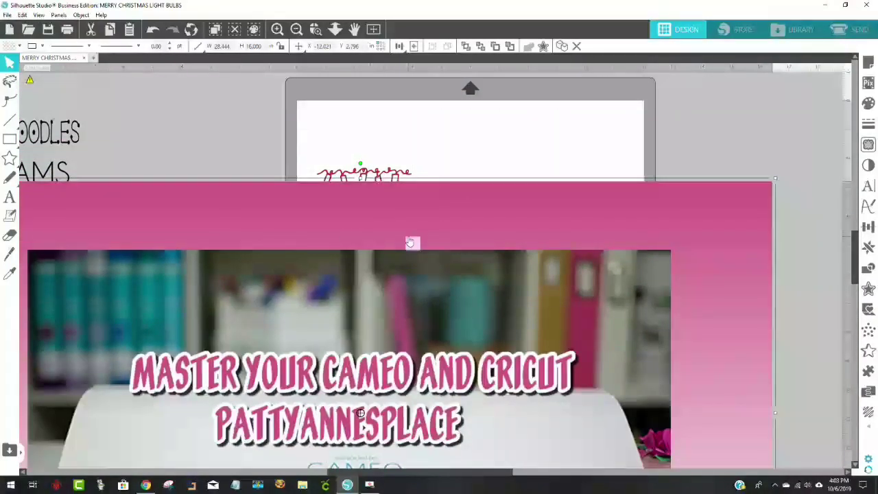
left_click_drag(412, 243, 452, 209)
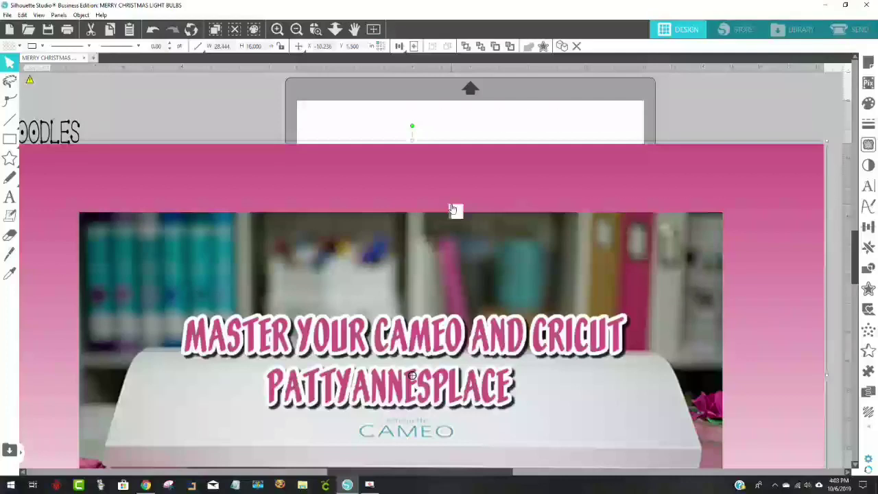
key("Delete")
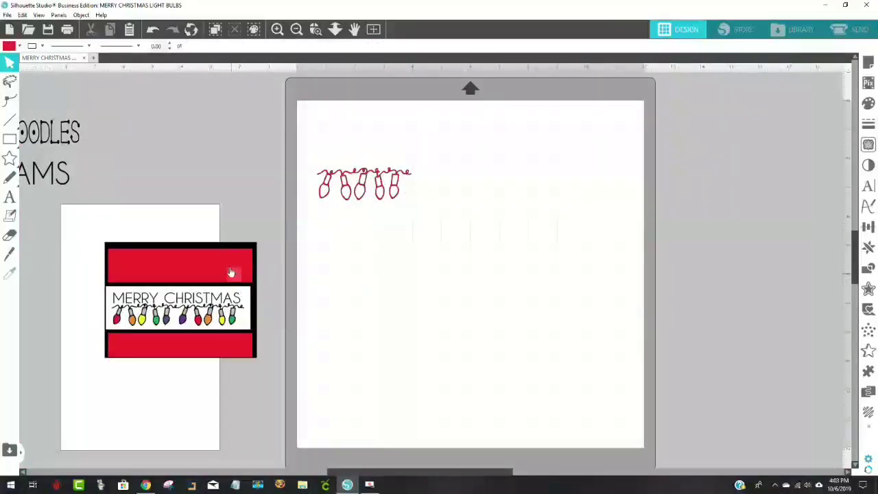
Move the JANDA CHRISTMAS DOODLES text onto the page above the light string.
left_click(255, 357)
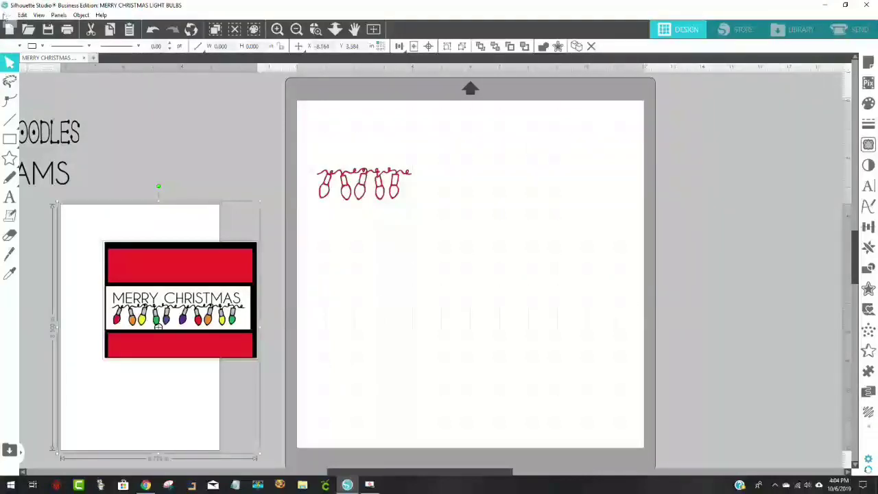
left_click(9, 99)
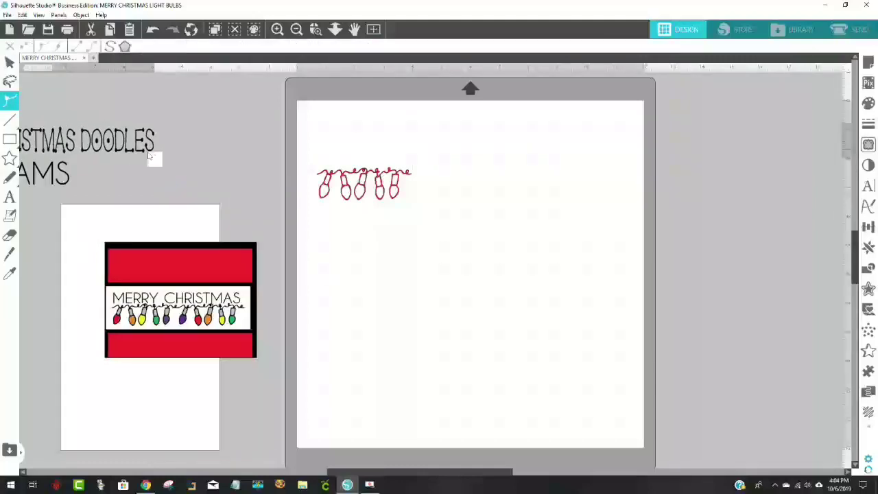
left_click_drag(149, 157, 532, 152)
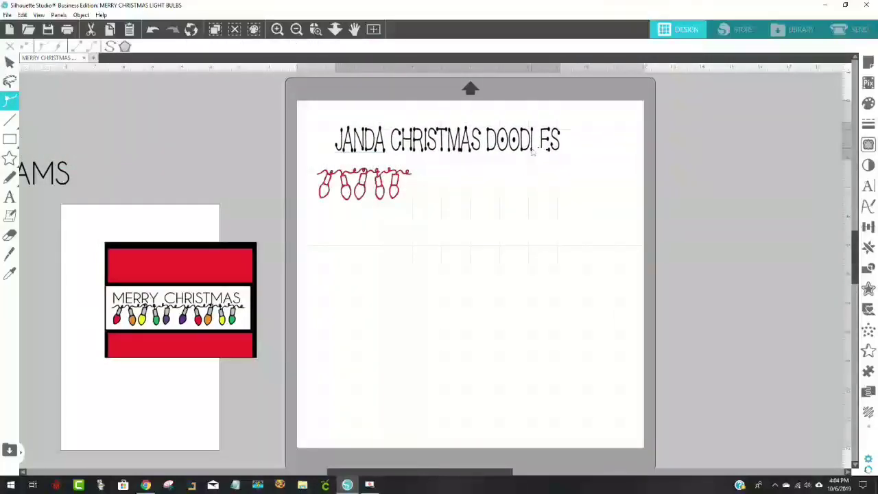
Enlarge the light string to about 7.15 in wide and move it down to the middle of the page.
left_click_drag(399, 192, 563, 298)
left_click(441, 200)
left_click_drag(506, 236, 495, 296)
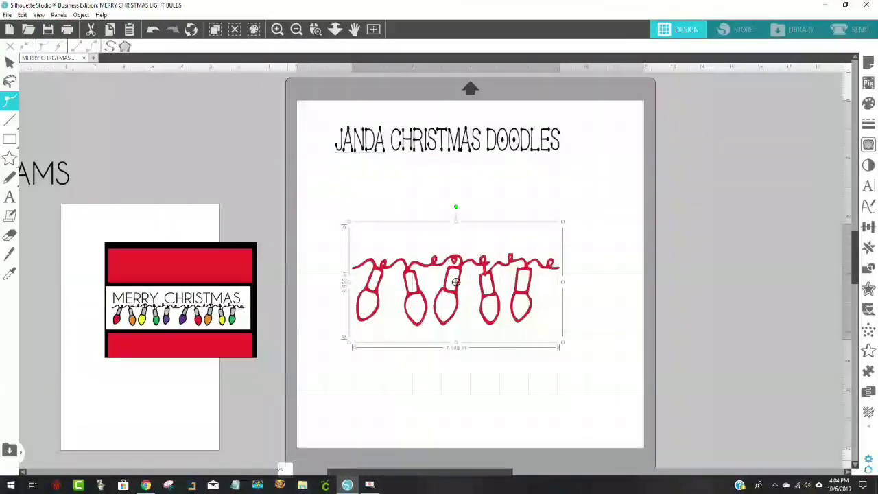
Switch to the browser and open the Janda Christmas Doodles font page from the DaFont search.
left_click(145, 485)
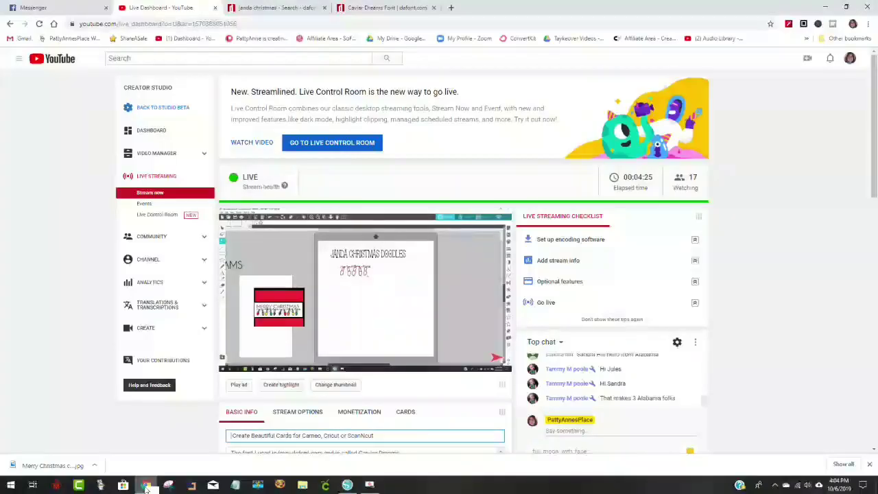
left_click(255, 12)
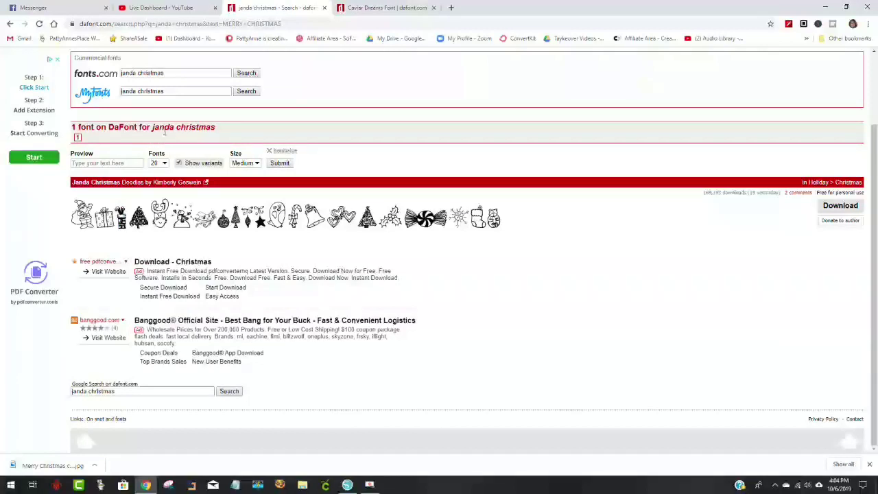
left_click_drag(216, 127, 130, 126)
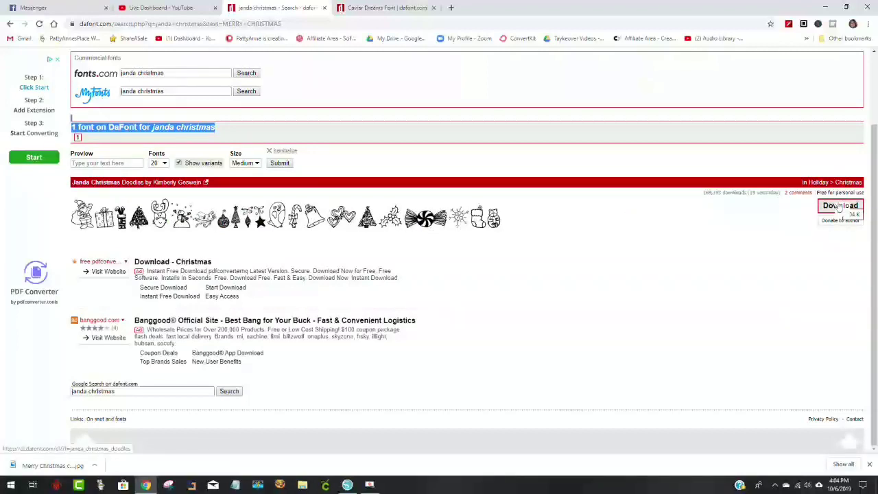
left_click_drag(749, 193, 785, 201)
left_click(784, 198)
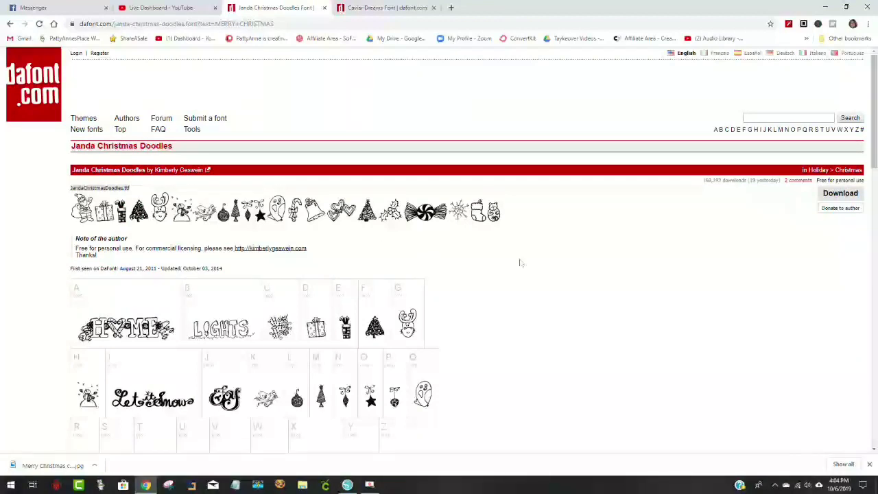
Look through the Janda Christmas Doodles character map to see which doodle each character produces.
scroll(517, 258, "down", 3)
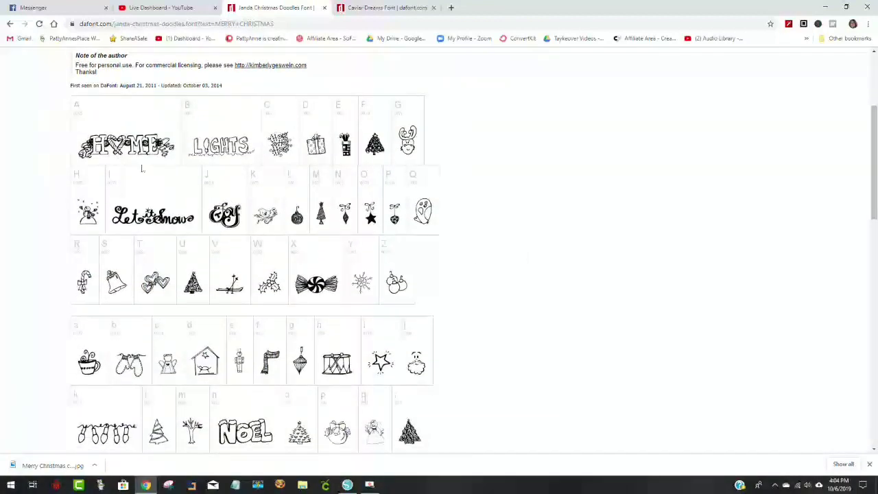
scroll(356, 191, "down", 6)
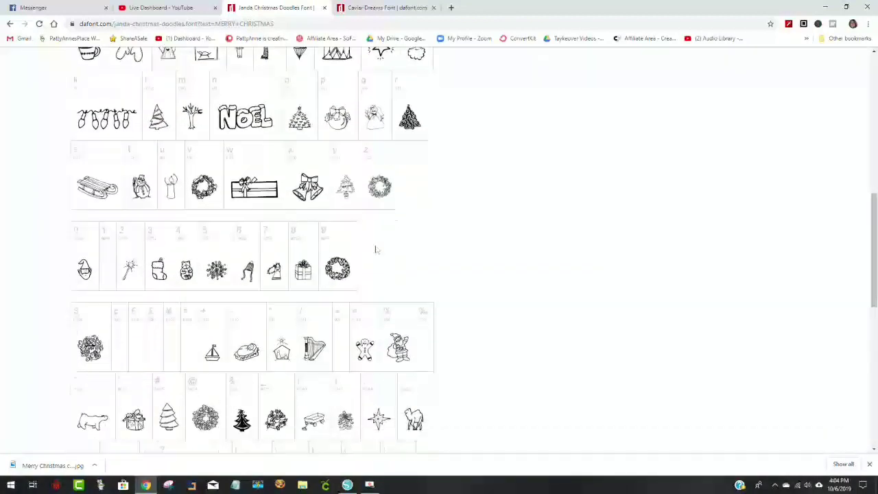
scroll(422, 238, "down", 3)
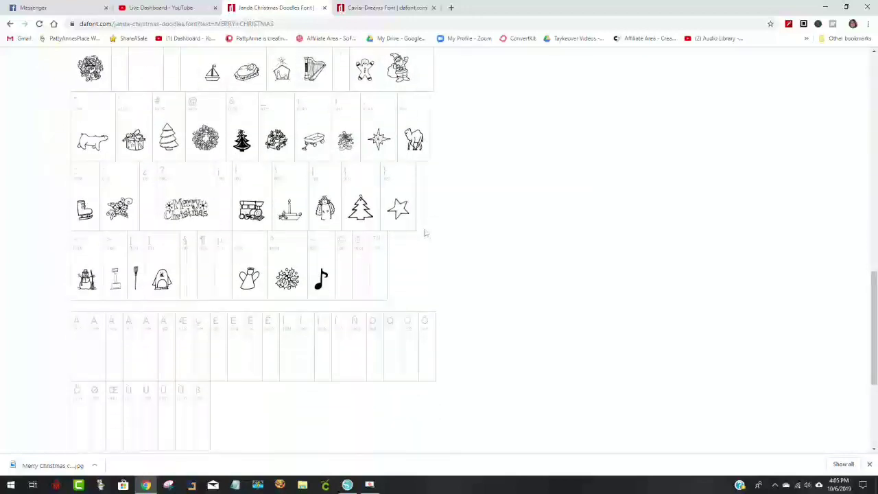
scroll(557, 235, "up", 4)
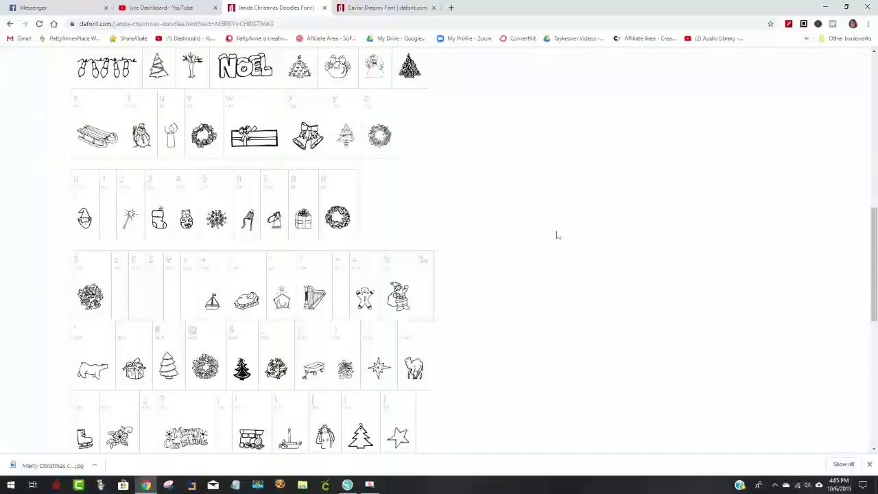
scroll(549, 231, "up", 2)
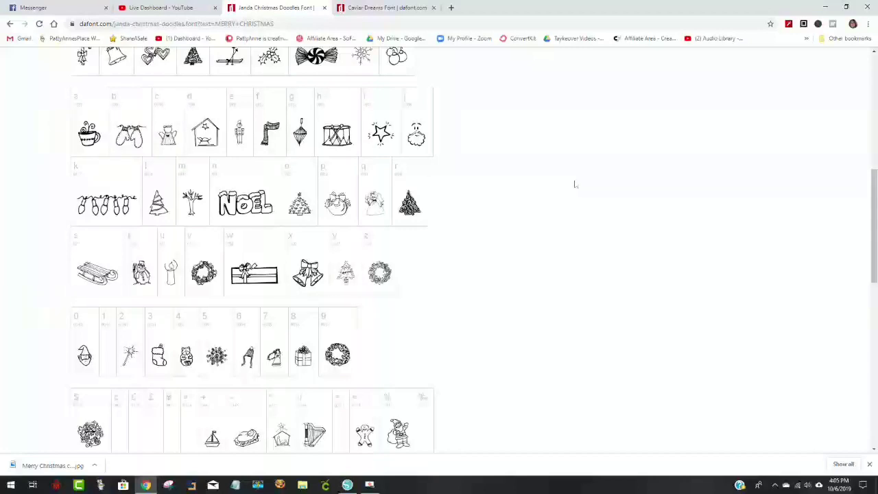
scroll(574, 183, "up", 3)
scroll(574, 183, "up", 3)
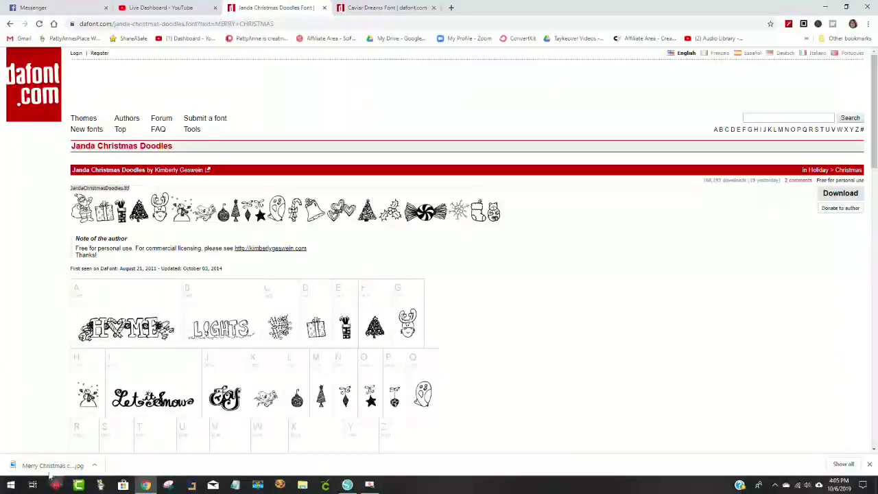
Switch back to Silhouette Studio and move the light string slightly up on the page.
left_click(347, 485)
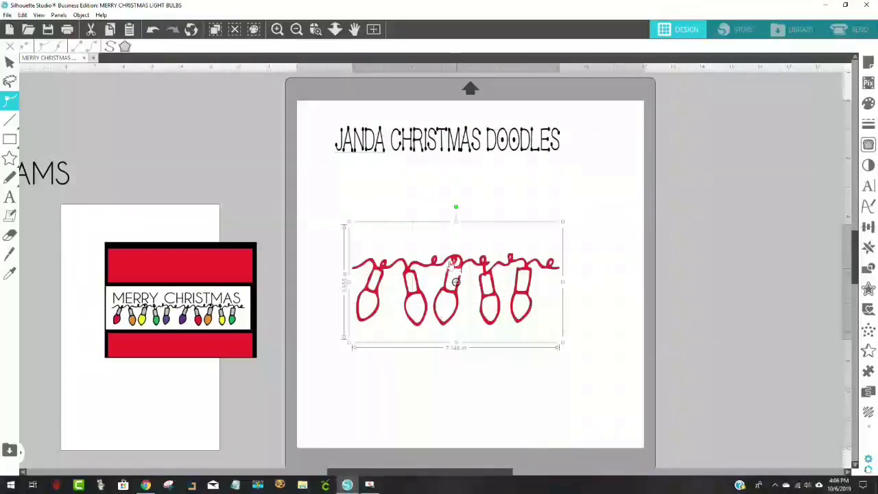
mouse_move(450, 265)
left_mouse_down()
mouse_move(454, 241)
mouse_move(442, 245)
mouse_move(454, 251)
left_mouse_up()
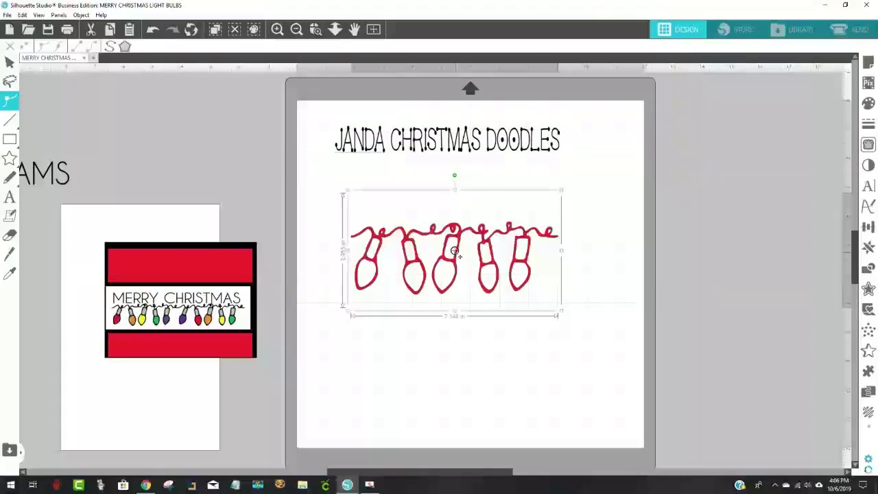
Move both font-name texts off the page and place the white MERRY CHRISTMAS sample panel above the light string.
left_click_drag(450, 147, 7, 120)
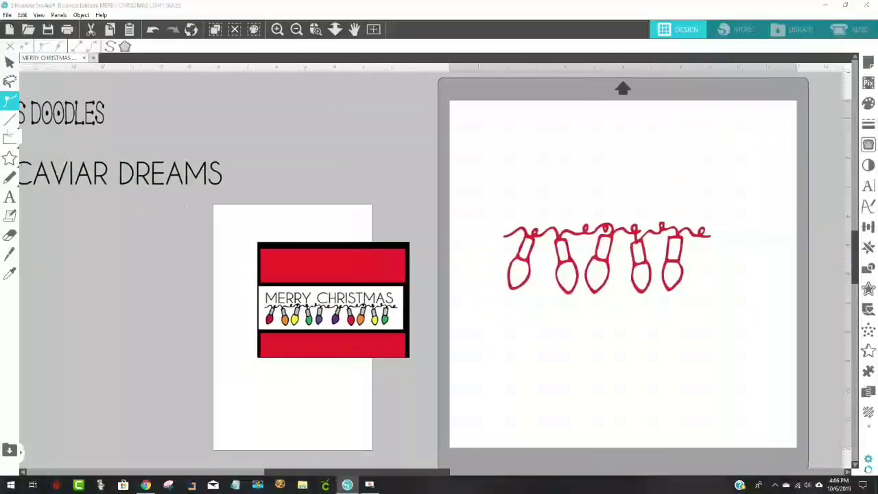
left_click_drag(137, 179, 29, 163)
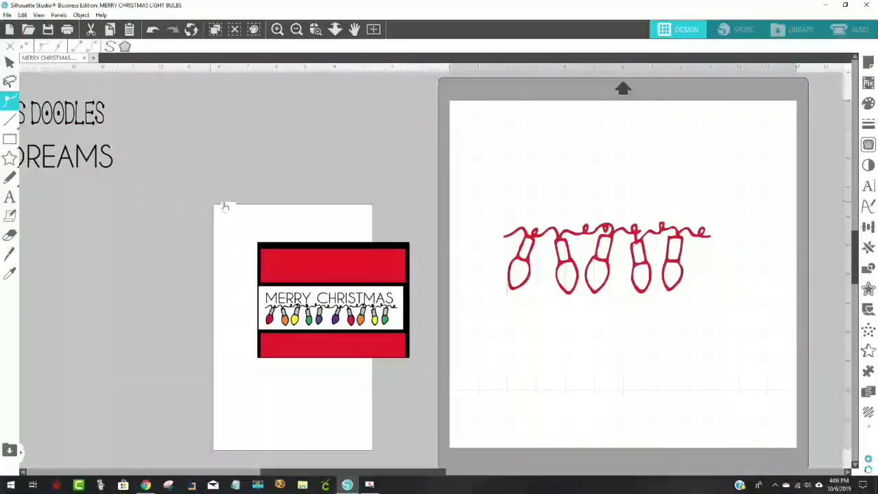
left_click_drag(337, 328, 626, 161)
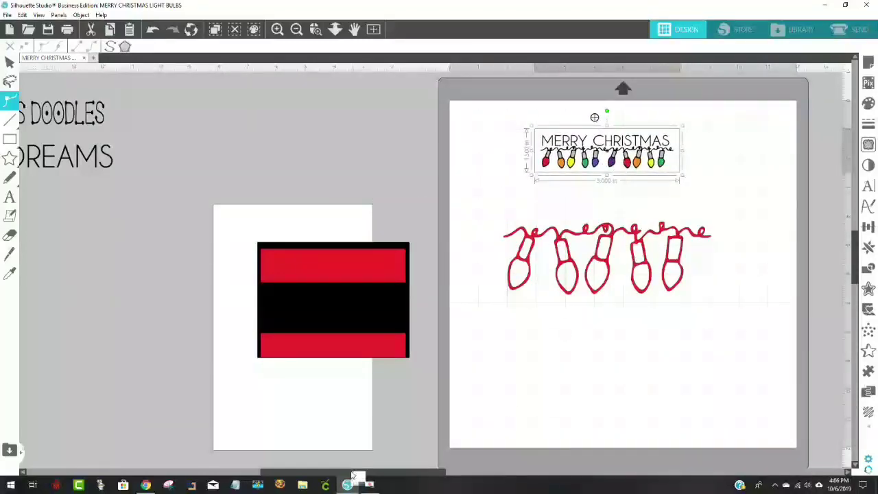
left_click_drag(353, 473, 486, 490)
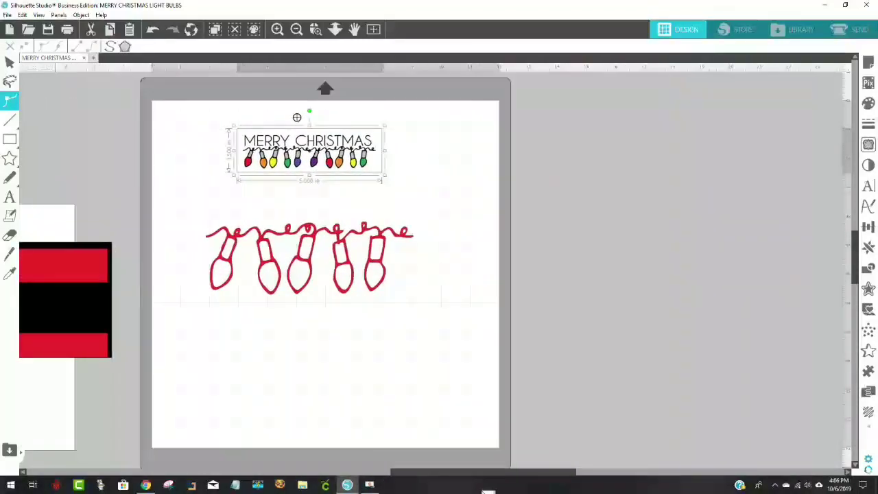
Exit point editing and move the light string to the right until it extends past the page's edge.
left_click(339, 249)
left_click(338, 248)
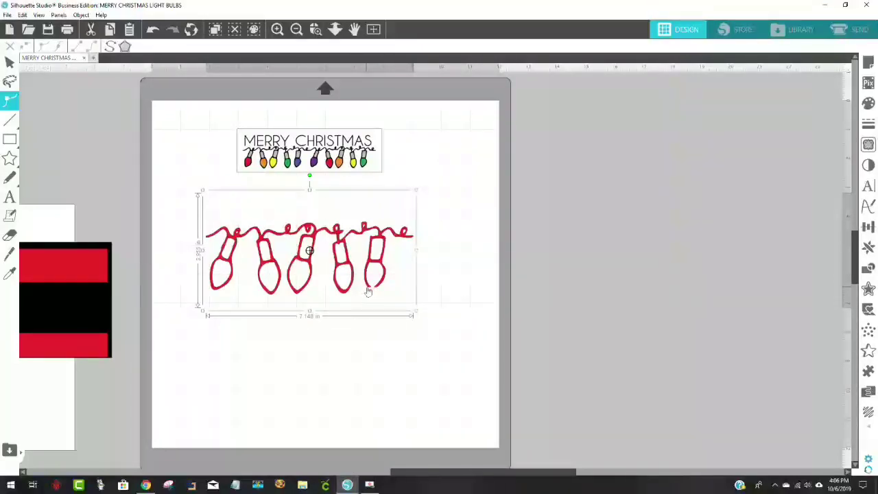
left_click_drag(368, 291, 406, 296)
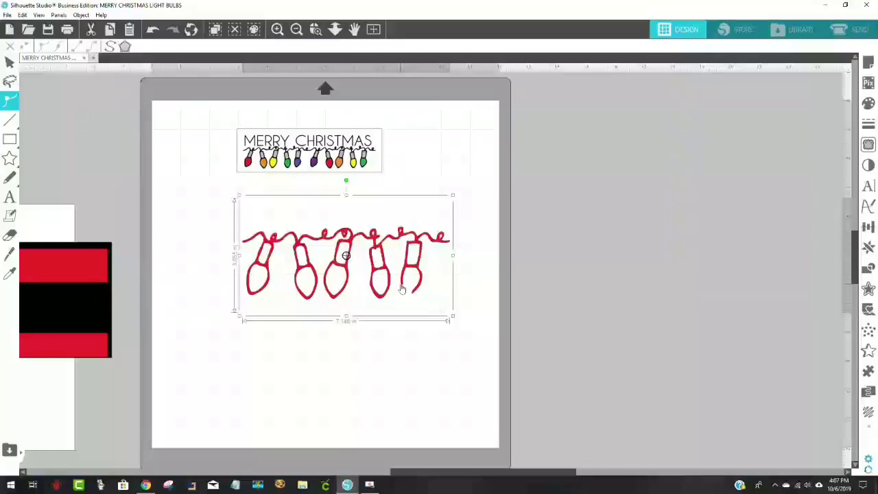
right_click(329, 272)
left_click(379, 253)
right_click(379, 253)
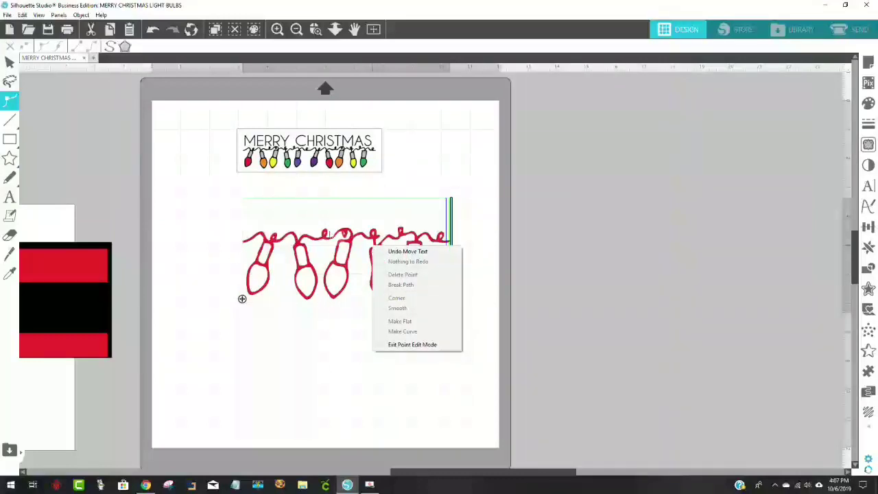
left_click(245, 212)
left_click_drag(245, 212, 453, 307)
key("ctrl+z")
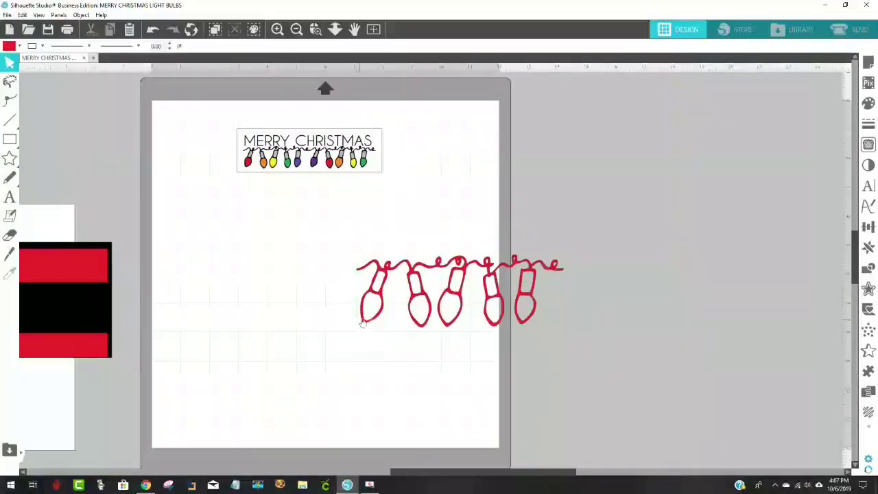
Duplicate the light string and place the copy at the original's right end to form one continuous strand.
right_click(380, 302)
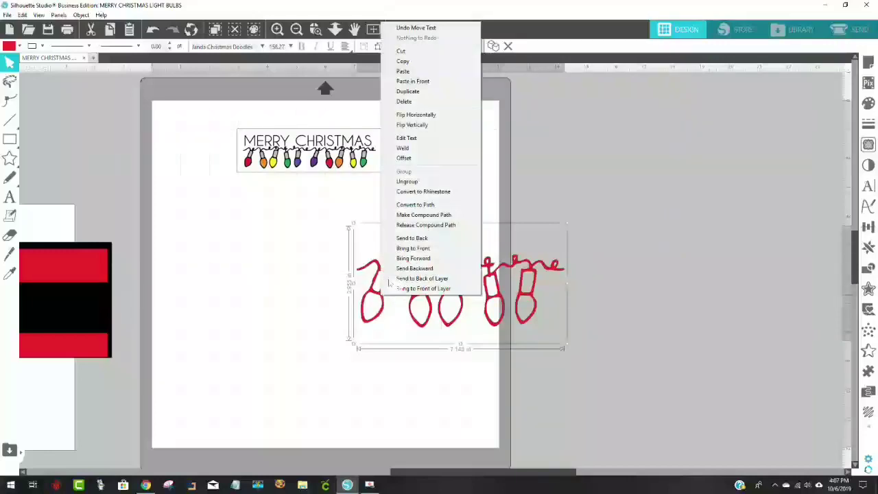
left_click(417, 91)
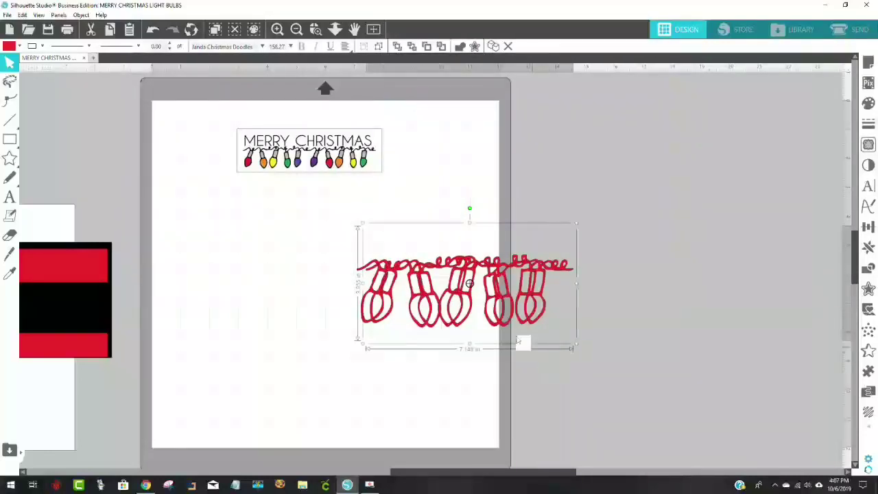
left_click_drag(457, 296, 490, 301)
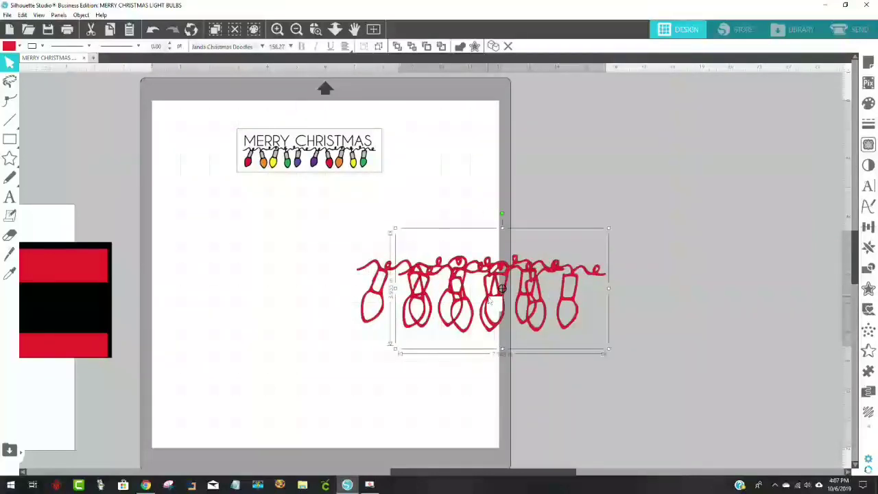
left_click_drag(489, 300, 656, 295)
left_click(402, 239)
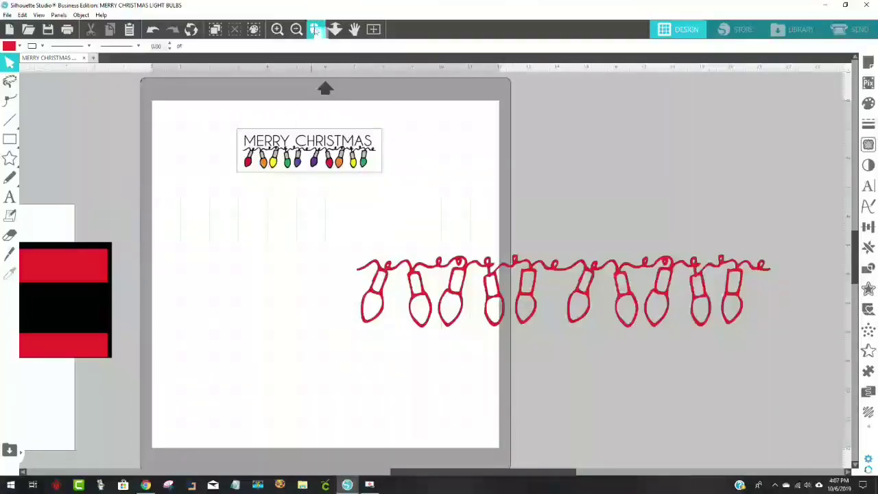
Shift the copied light string slightly left so its cord overlaps the original's end at the join.
left_click(314, 29)
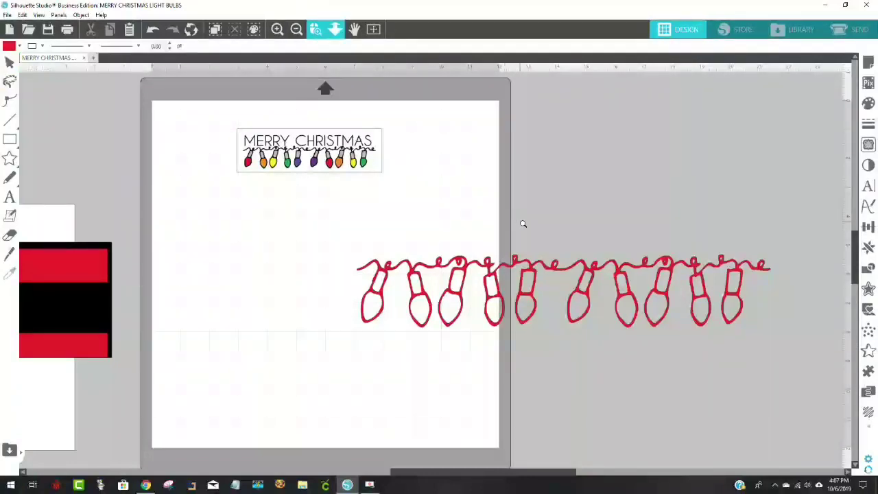
left_click_drag(533, 227, 563, 266)
left_click_drag(598, 321, 611, 336)
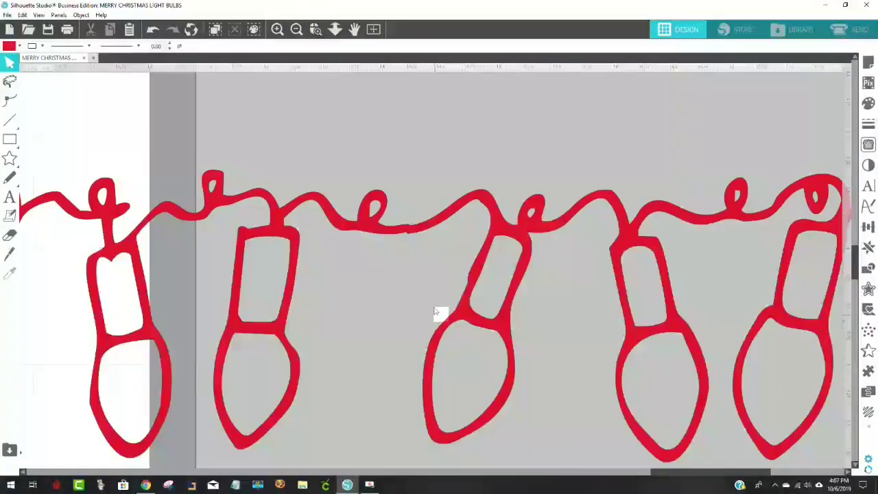
left_click(426, 232)
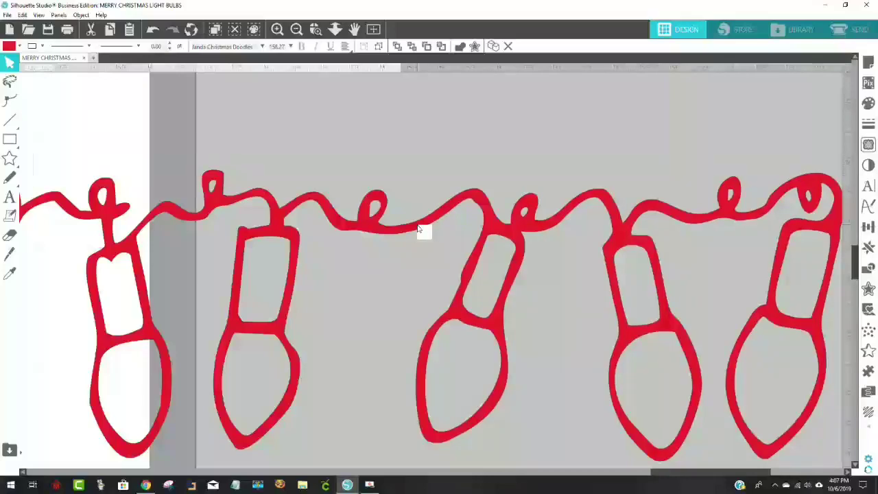
Group the original and copied light strings into one object and deselect it.
left_click_drag(341, 151, 456, 270)
right_click(506, 277)
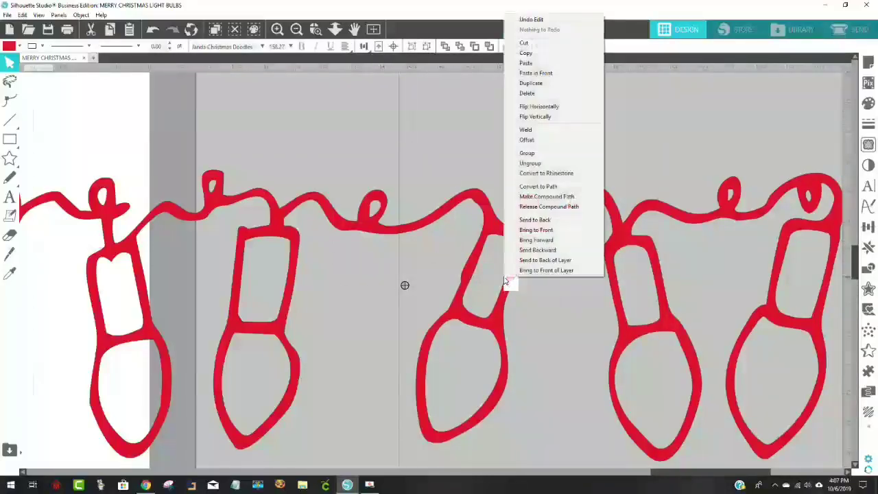
left_click(545, 154)
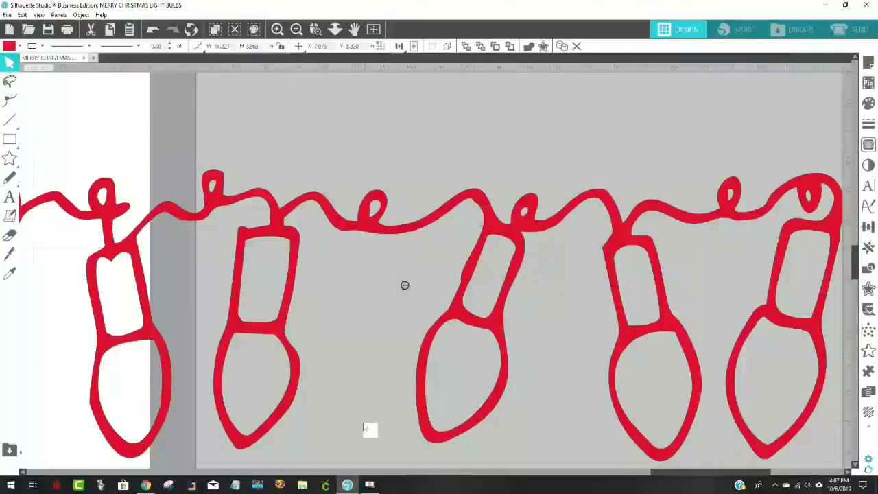
left_click_drag(700, 473, 539, 457)
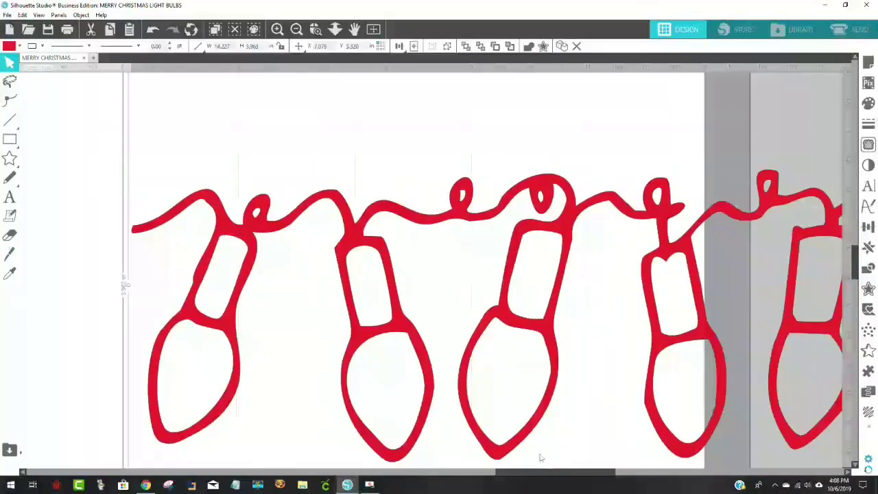
left_click(297, 30)
left_click(297, 30)
left_click(296, 31)
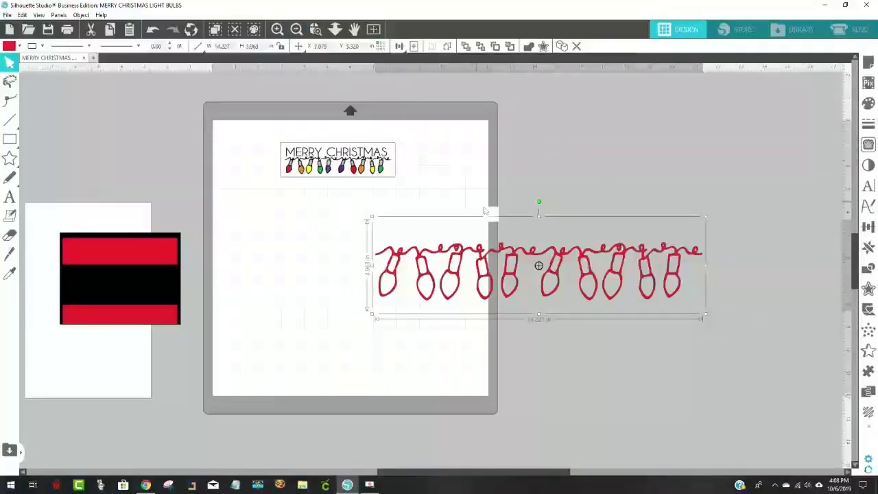
left_click(597, 336)
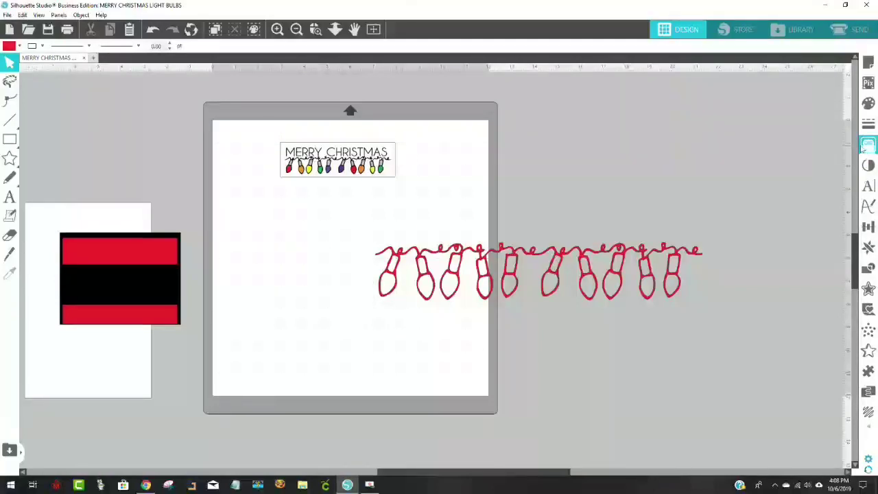
Change the grouped light string's fill color to purple.
left_click(868, 146)
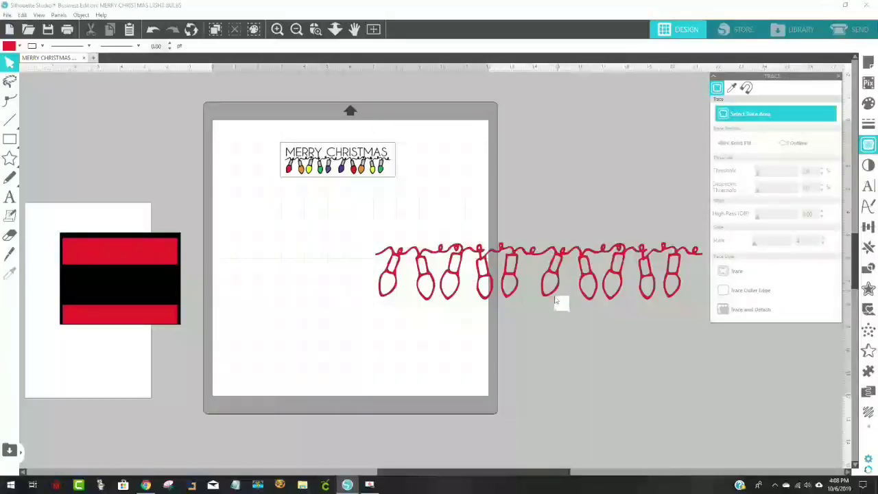
left_click(756, 116)
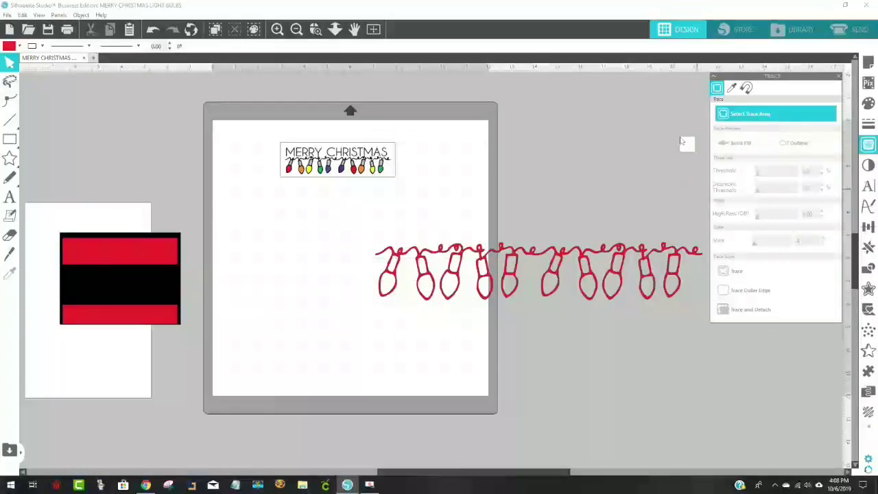
left_click(394, 289)
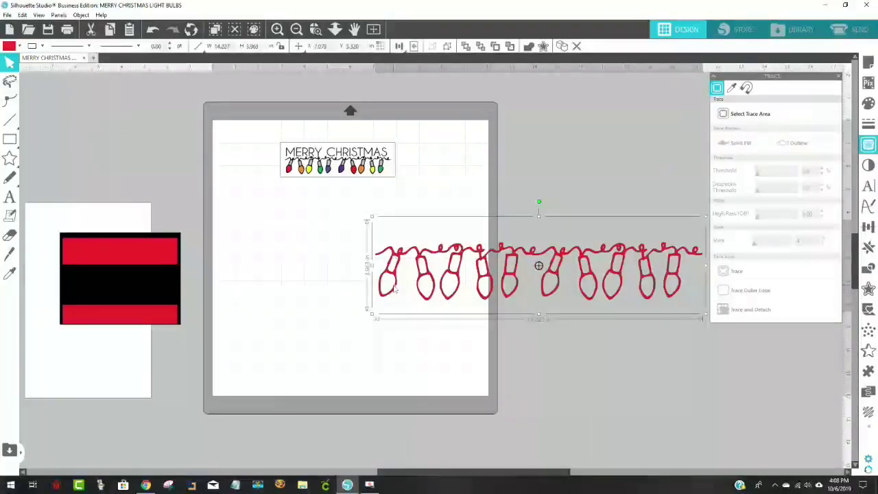
left_click(20, 46)
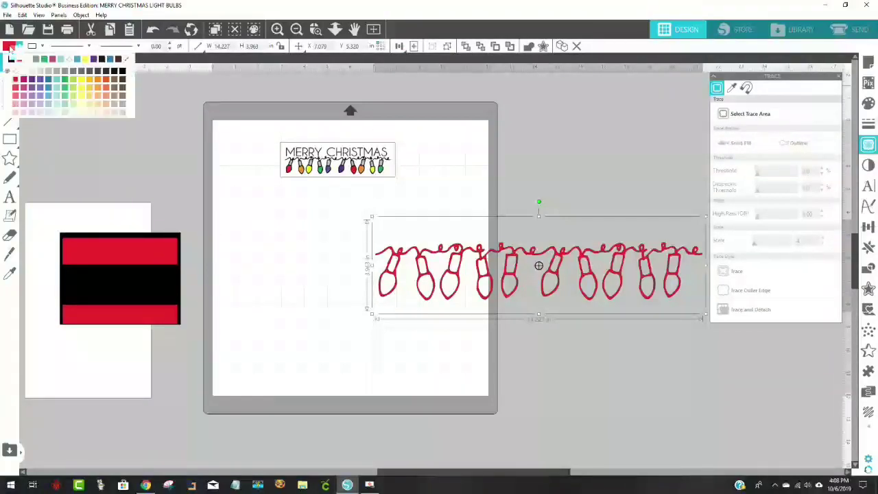
left_click(32, 79)
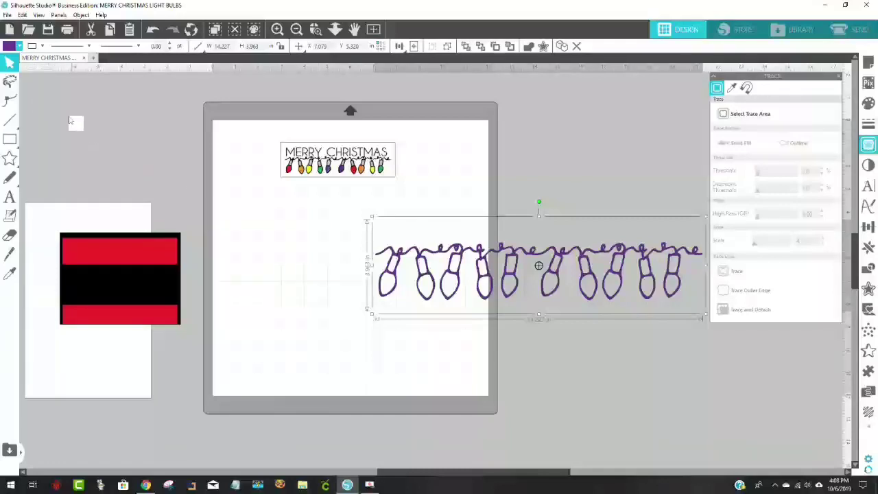
Change the light string's fill to golden yellow and close the Trace settings.
left_click(19, 45)
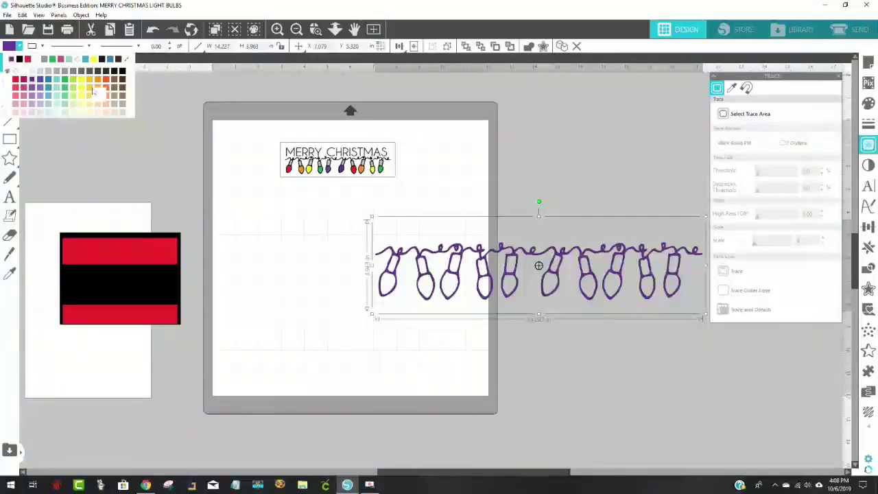
left_click(94, 92)
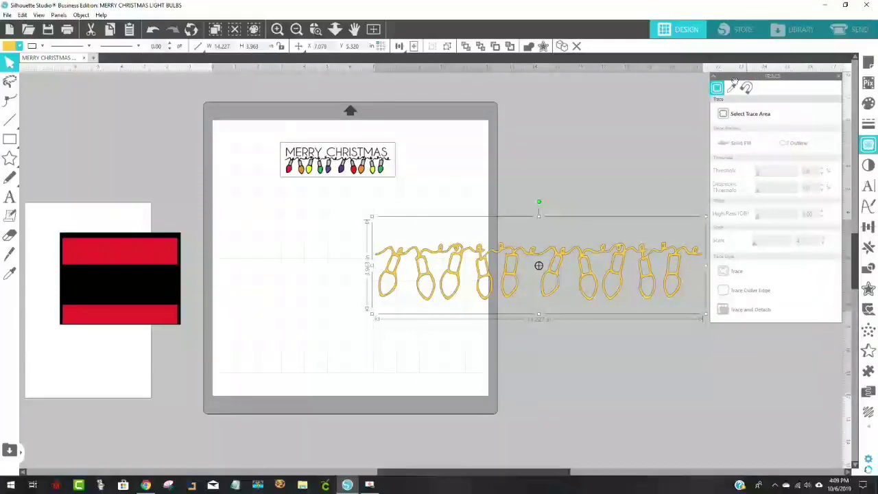
left_click(840, 80)
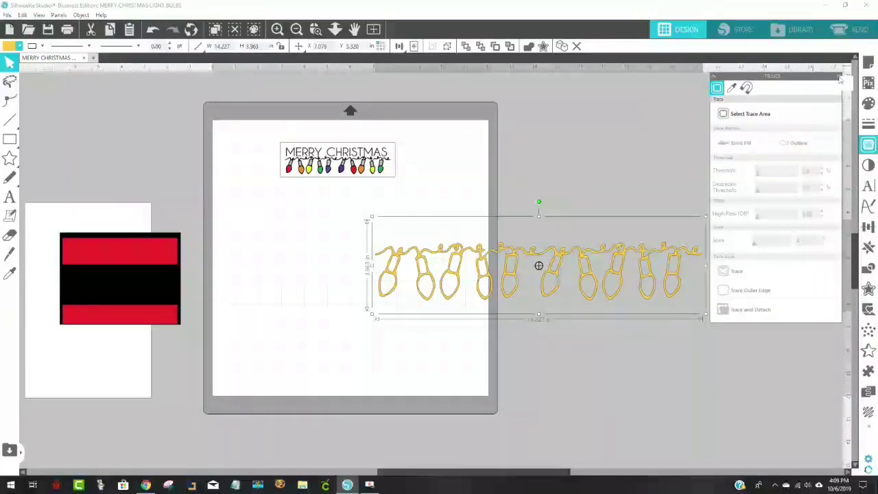
left_click(841, 81)
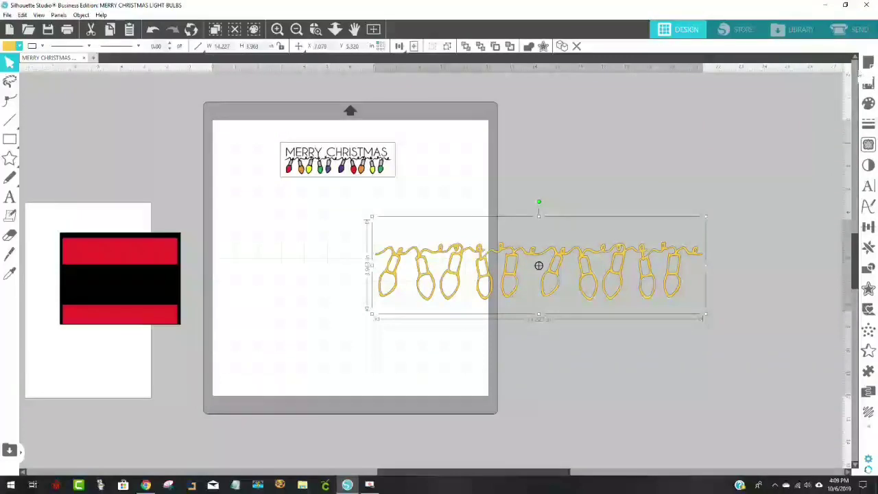
Frame the entire golden yellow light string as the trace area and trace it.
left_click(868, 145)
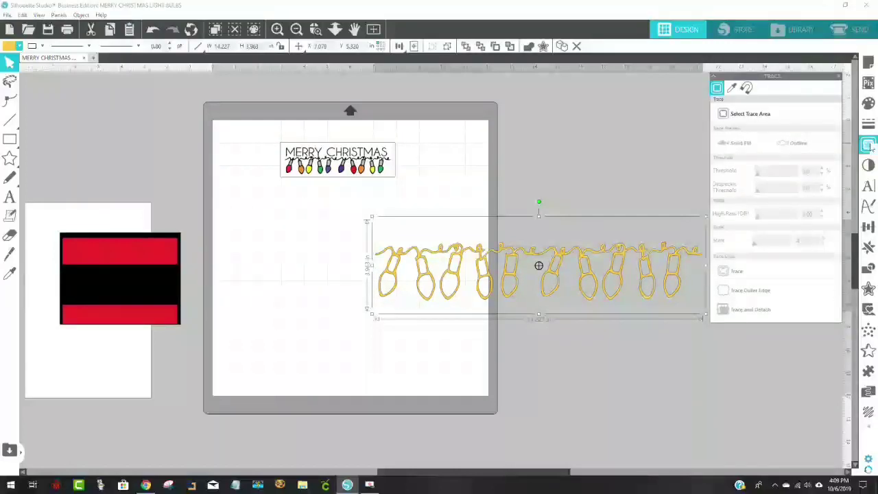
left_click(757, 116)
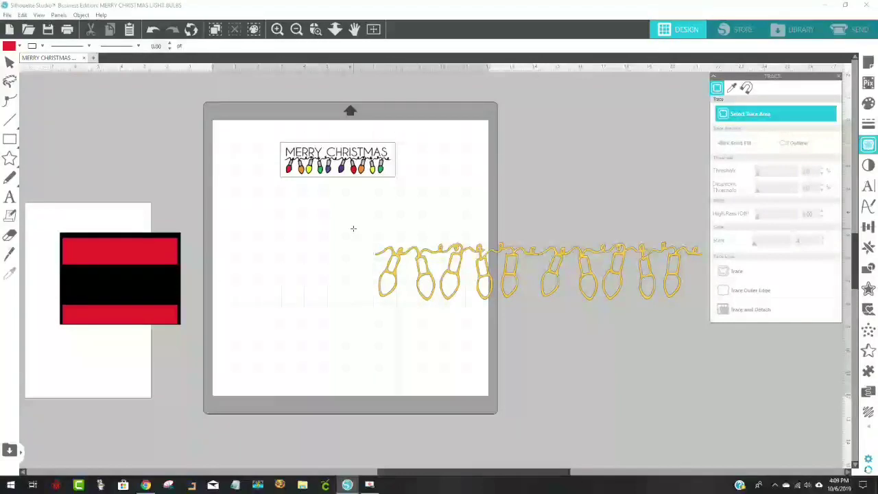
mouse_move(353, 229)
left_mouse_down()
mouse_move(359, 240)
mouse_move(692, 285)
mouse_move(710, 310)
left_mouse_up()
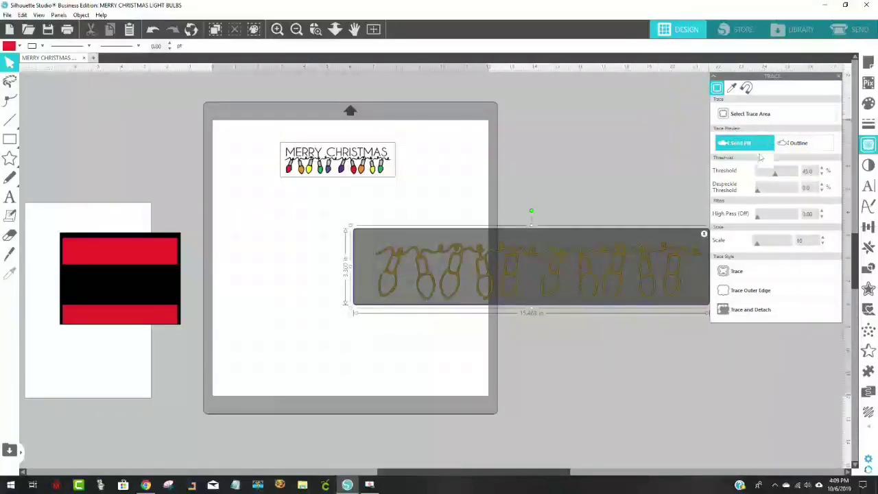
left_click(748, 275)
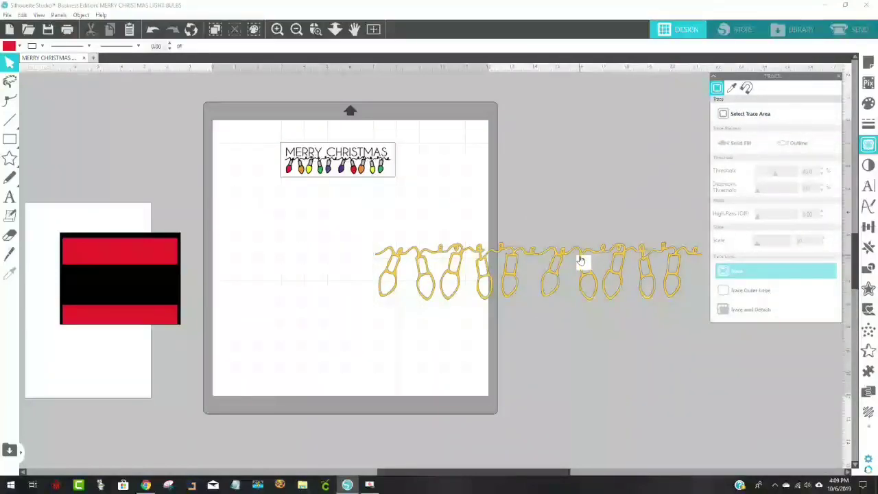
Move the light string left onto the page and frame it with a new trace area about 15.9 in wide.
mouse_move(582, 261)
left_mouse_down()
mouse_move(417, 278)
mouse_move(392, 253)
mouse_move(411, 255)
left_mouse_up()
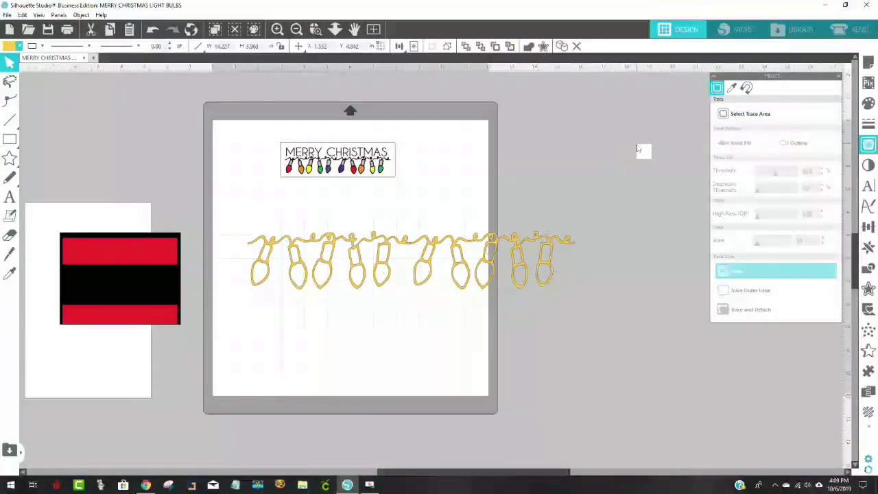
left_click(495, 247)
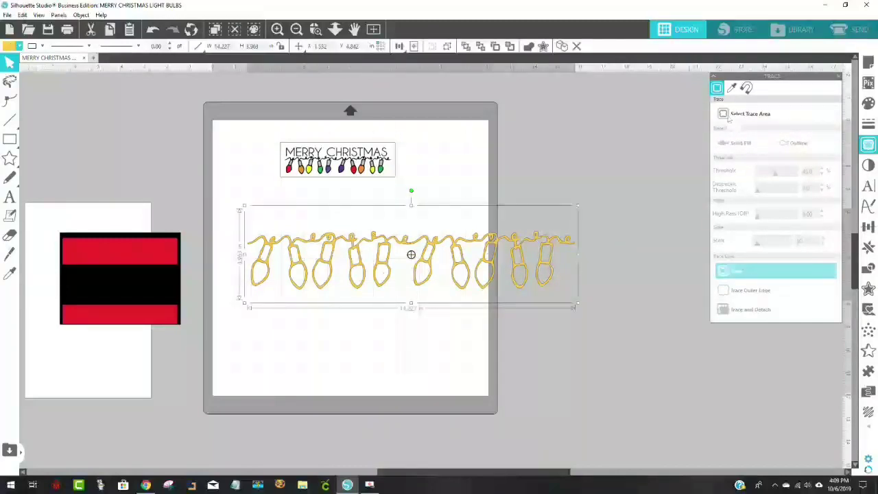
left_click(748, 115)
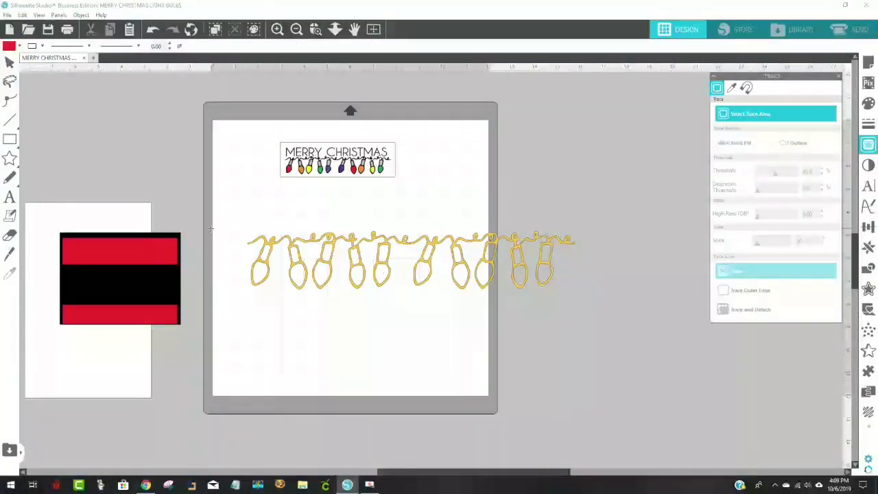
left_click_drag(224, 215, 598, 304)
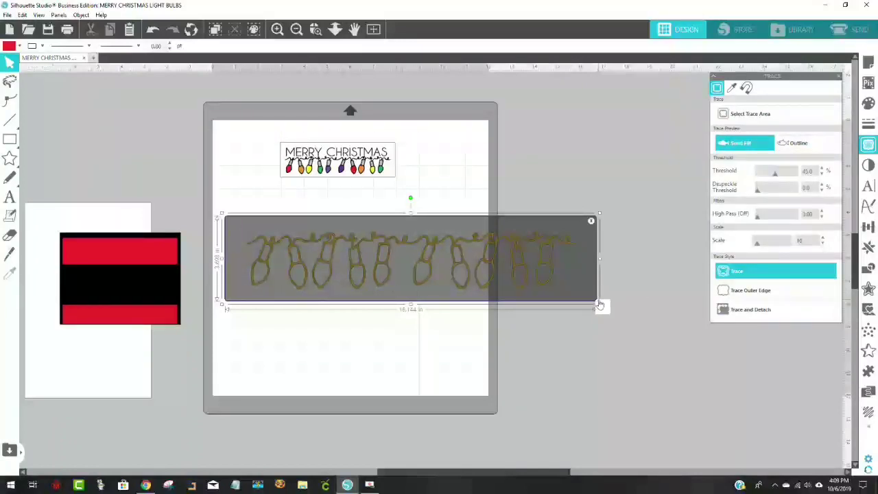
mouse_move(598, 306)
left_mouse_down()
mouse_move(609, 309)
mouse_move(595, 308)
left_mouse_up()
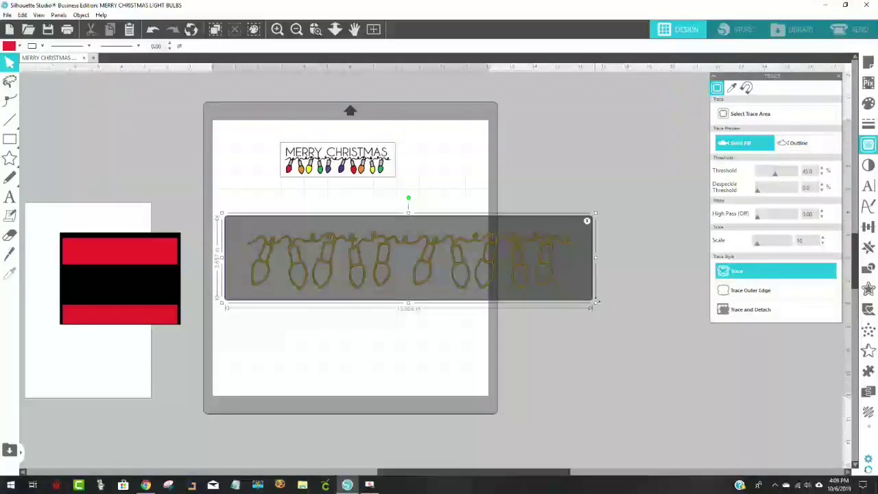
left_click(617, 295)
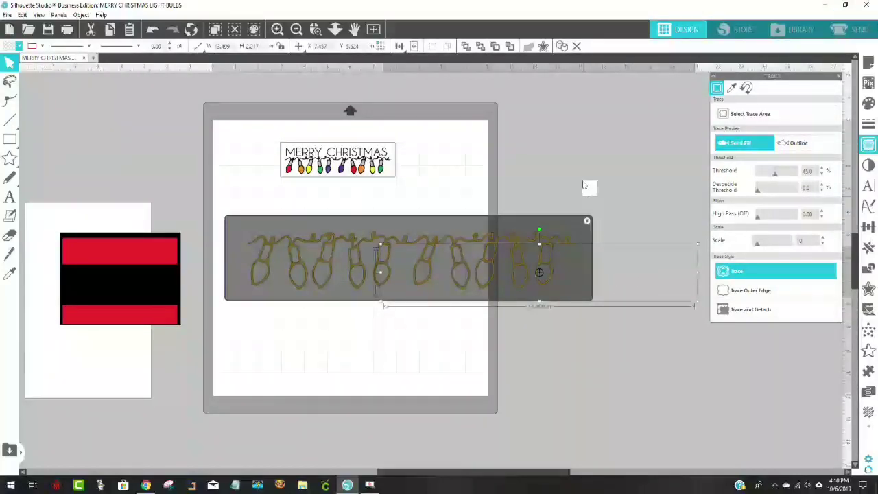
left_click(584, 181)
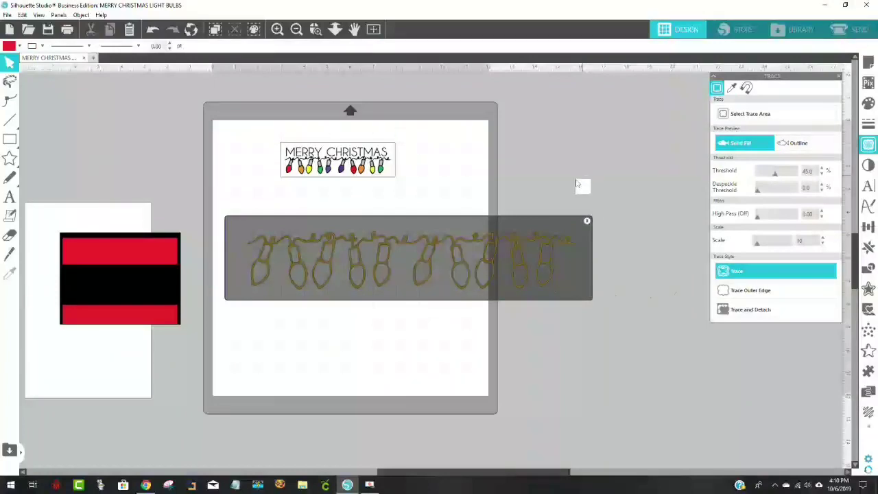
Move the trace area off the light string to the space above and beside the page.
left_click(427, 264)
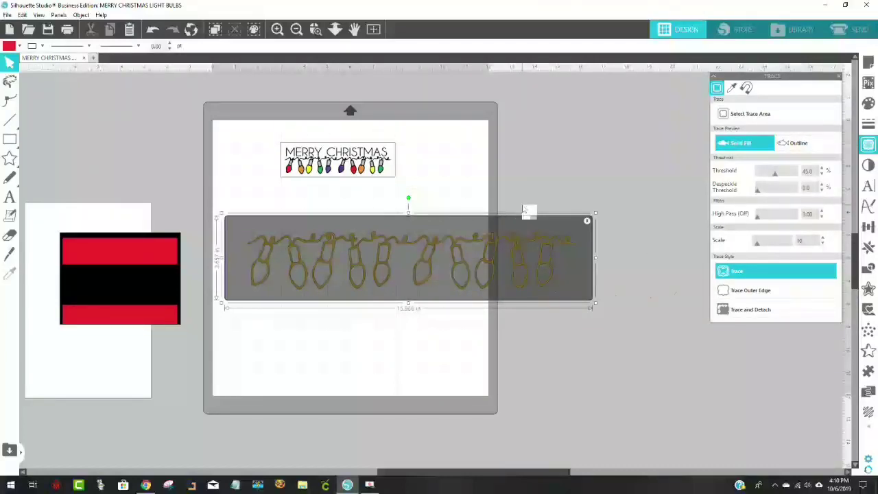
left_click(548, 318)
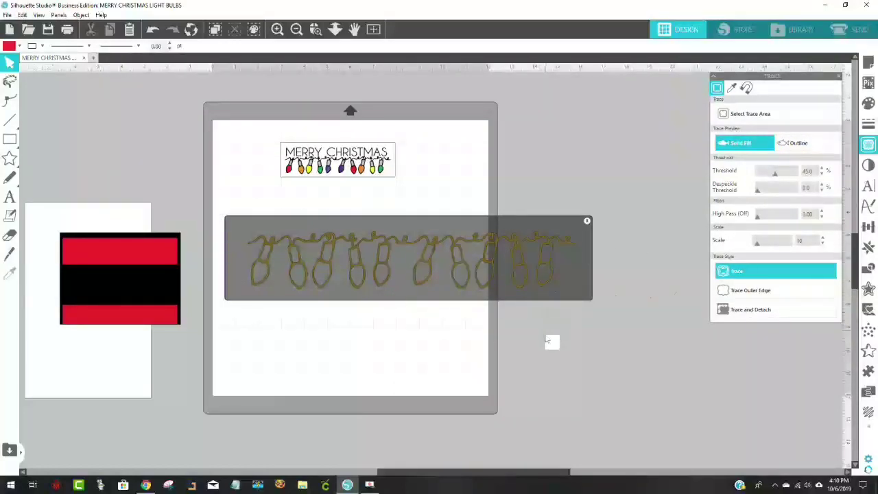
mouse_move(433, 267)
left_mouse_down()
mouse_move(445, 306)
mouse_move(464, 249)
mouse_move(439, 280)
mouse_move(435, 263)
left_mouse_up()
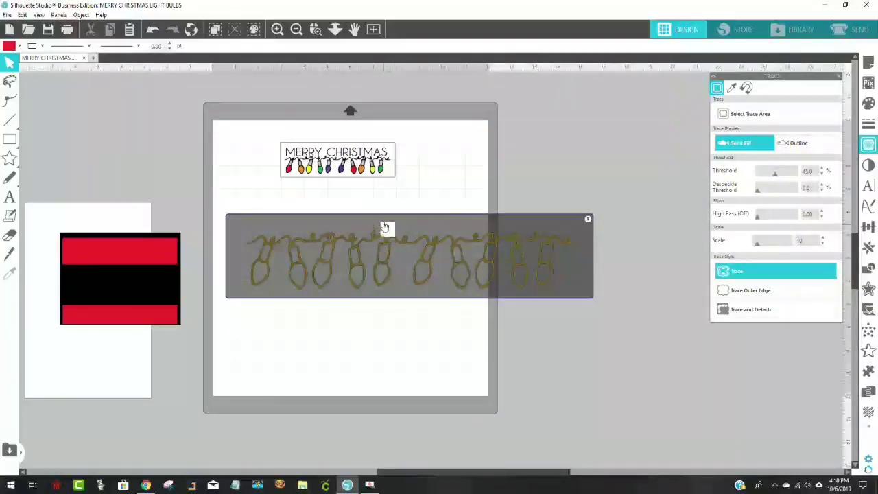
mouse_move(388, 227)
left_mouse_down()
mouse_move(420, 172)
mouse_move(406, 123)
left_mouse_up()
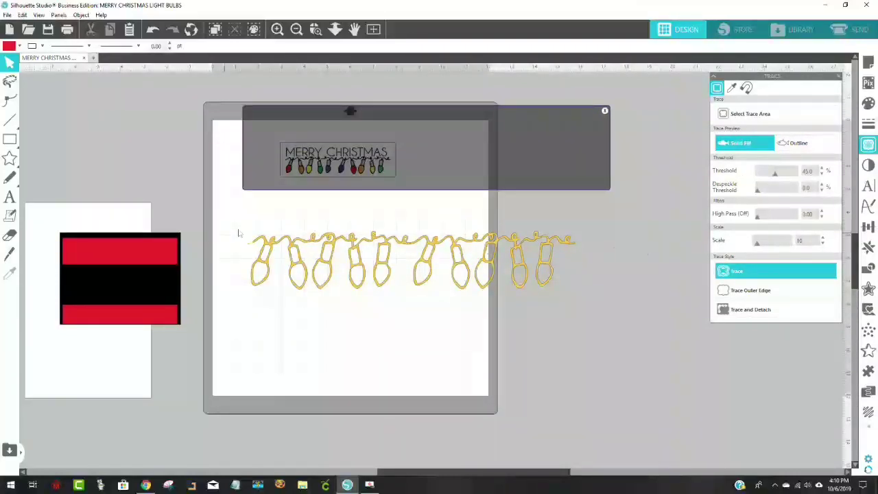
left_click_drag(385, 169, 576, 140)
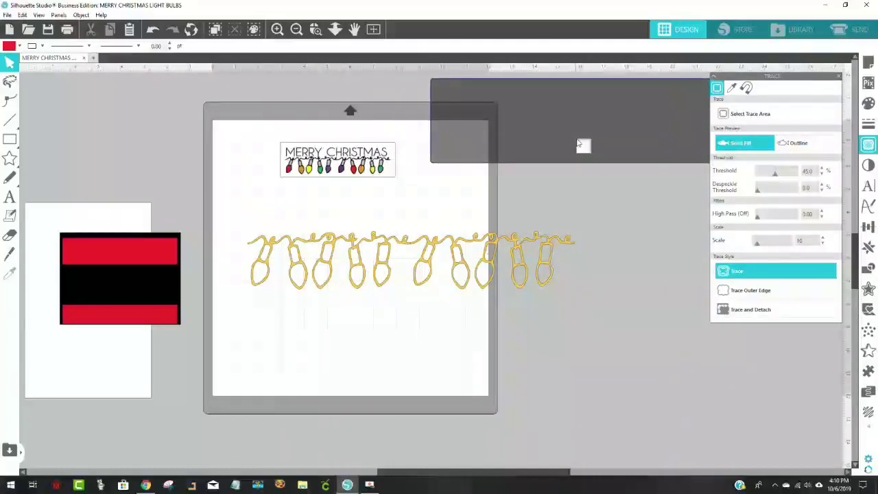
Select the uncovered light string and fill it with black.
left_click(575, 295)
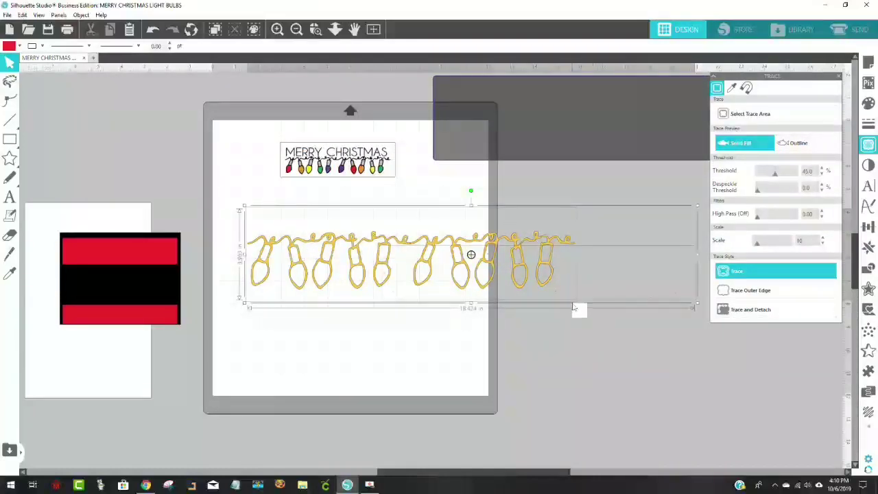
left_click(10, 46)
left_click(121, 70)
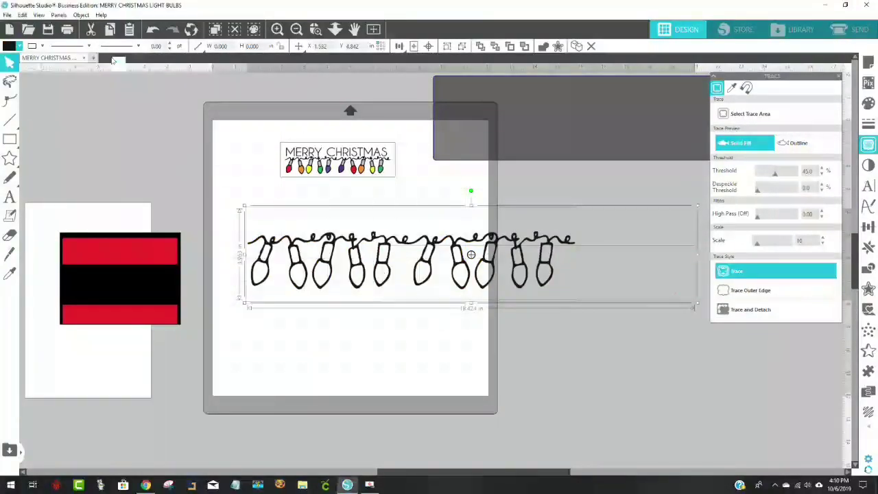
Place the trace area back over the black light string and inspect the trace preview up close.
mouse_move(595, 131)
left_mouse_down()
mouse_move(464, 137)
mouse_move(398, 221)
mouse_move(409, 269)
left_mouse_up()
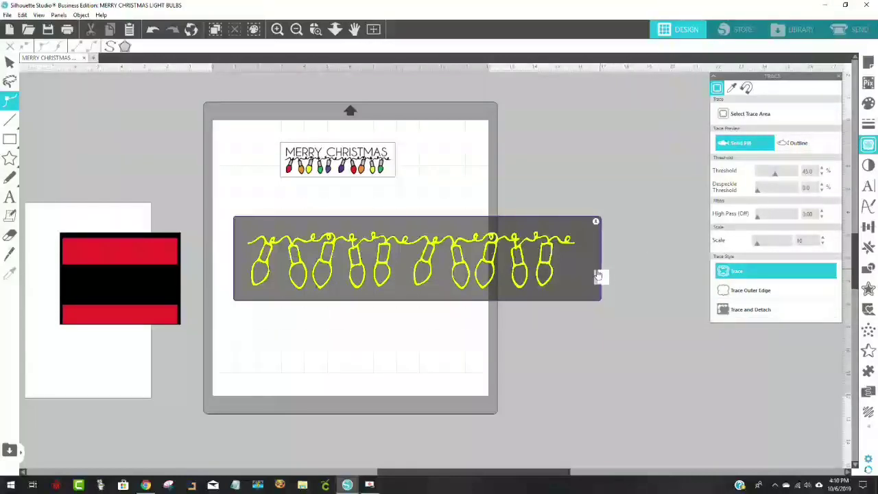
left_click(316, 31)
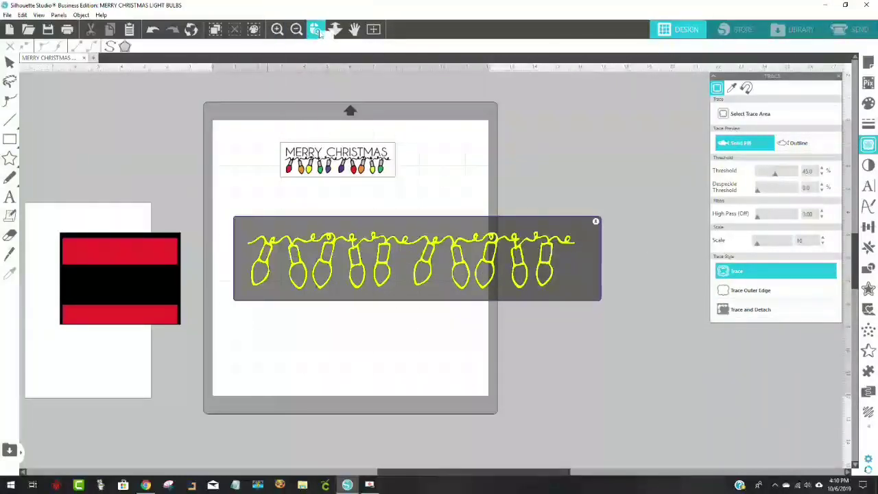
left_click_drag(491, 300, 492, 300)
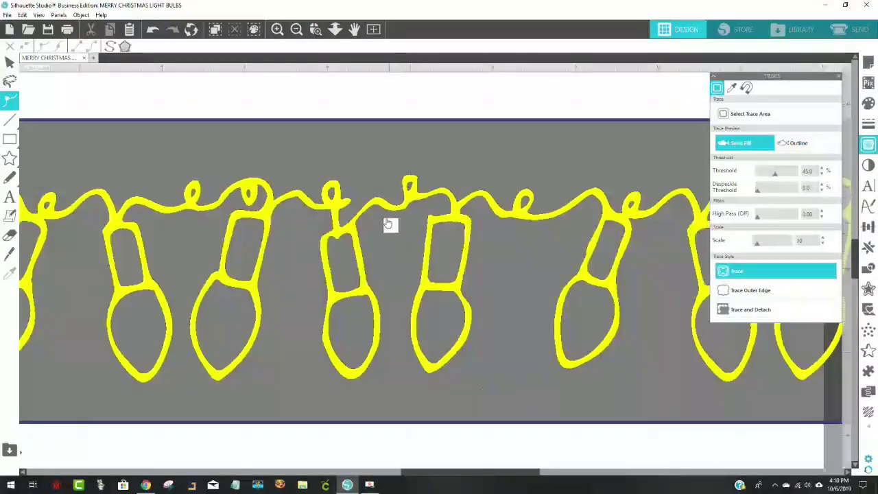
Set the trace threshold to 24% and trace the entire black light string.
mouse_move(775, 173)
left_mouse_down()
mouse_move(761, 178)
mouse_move(775, 176)
left_mouse_up()
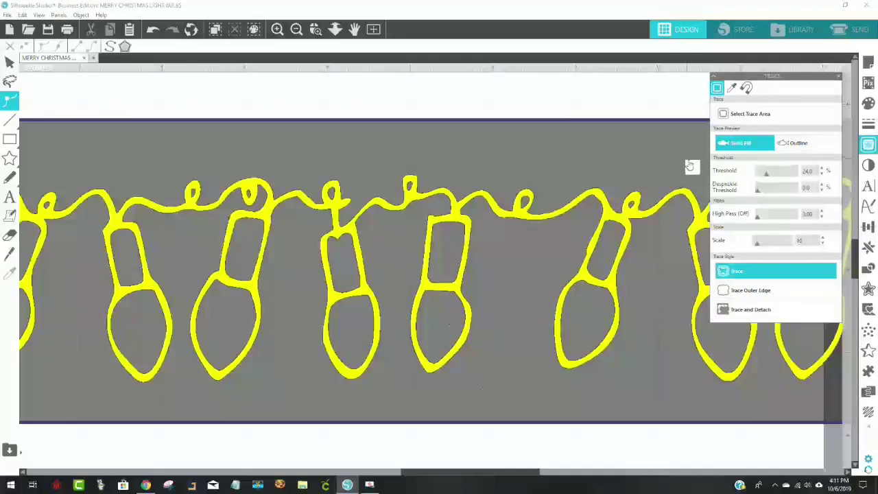
left_click(736, 272)
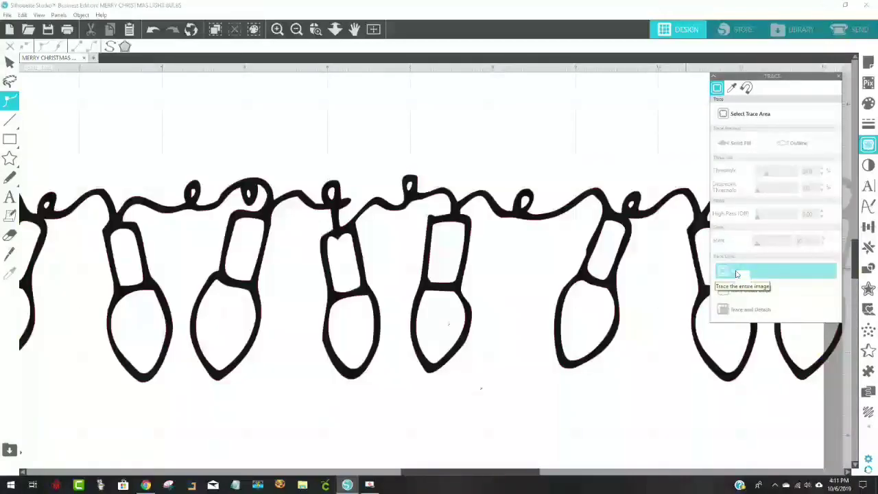
left_click(296, 29)
left_click(296, 29)
left_click(297, 28)
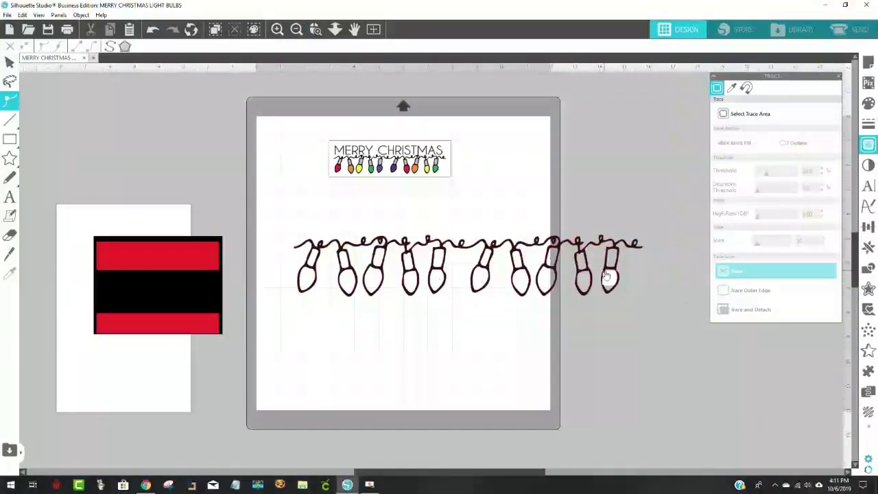
Move the traced outline above the black light string and the Merry Christmas reference image to the page's upper-left corner.
left_click_drag(607, 288, 584, 200)
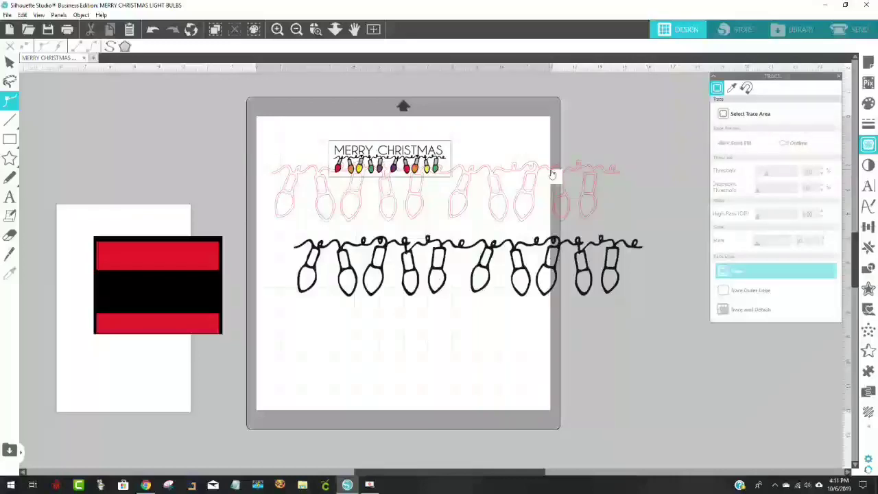
mouse_move(388, 152)
left_mouse_down()
mouse_move(355, 122)
mouse_move(297, 111)
left_mouse_up()
left_click(369, 196)
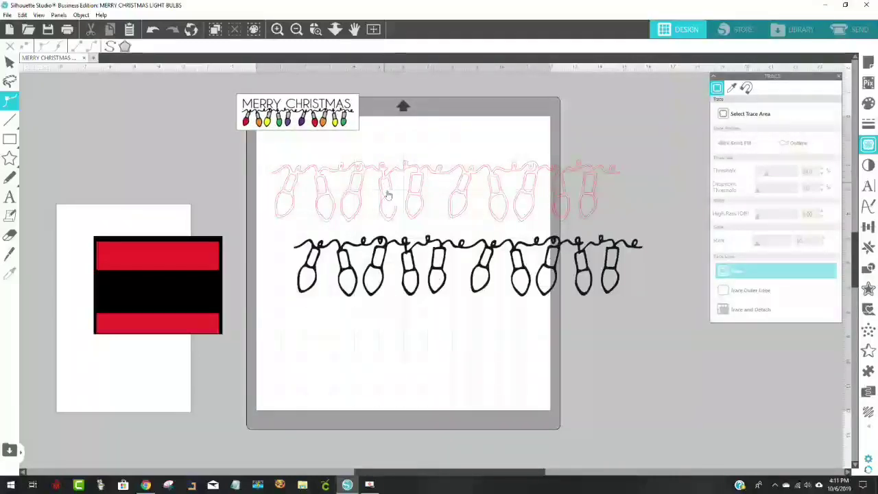
Shrink the original black light string and park it off the page, above the smaller white card design.
left_click(487, 274)
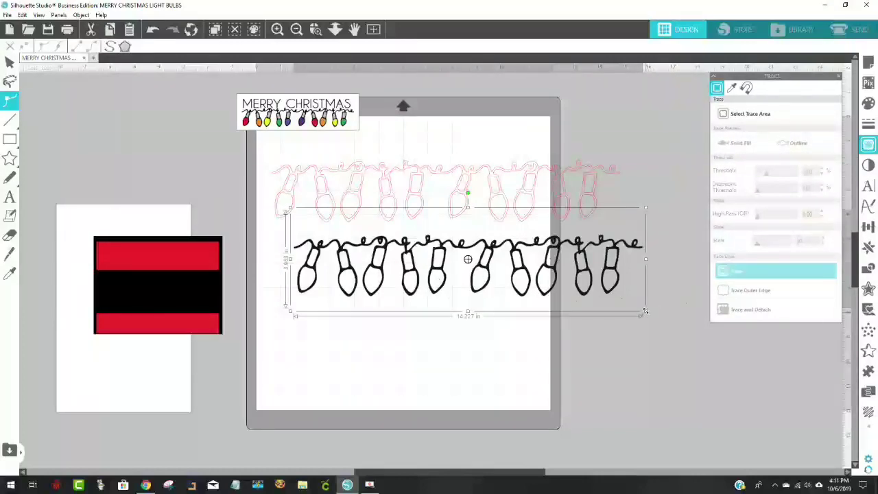
left_click_drag(644, 310, 143, 152)
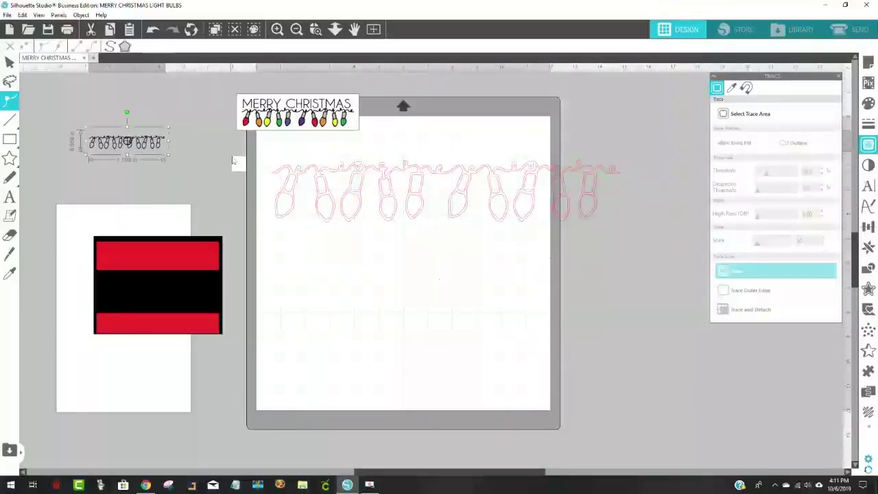
Examine the edit points along the traced wire and bulbs up close, and leave point editing.
left_click(595, 212)
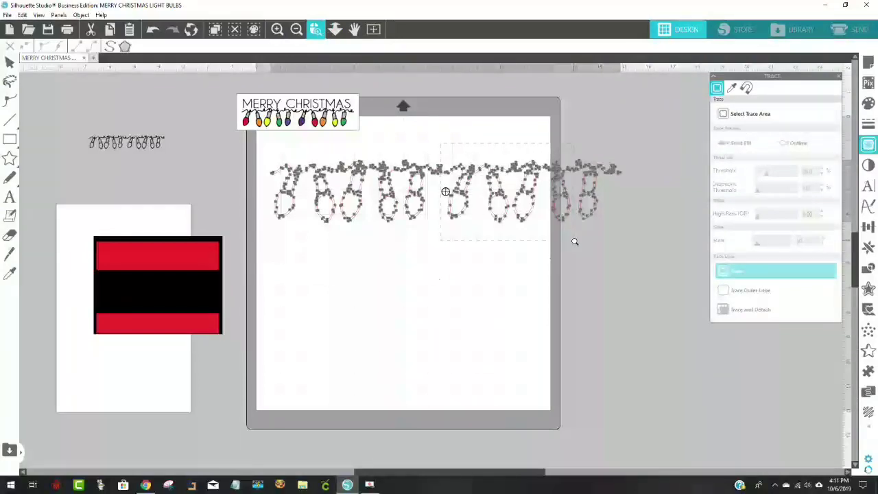
left_click_drag(574, 242, 574, 241)
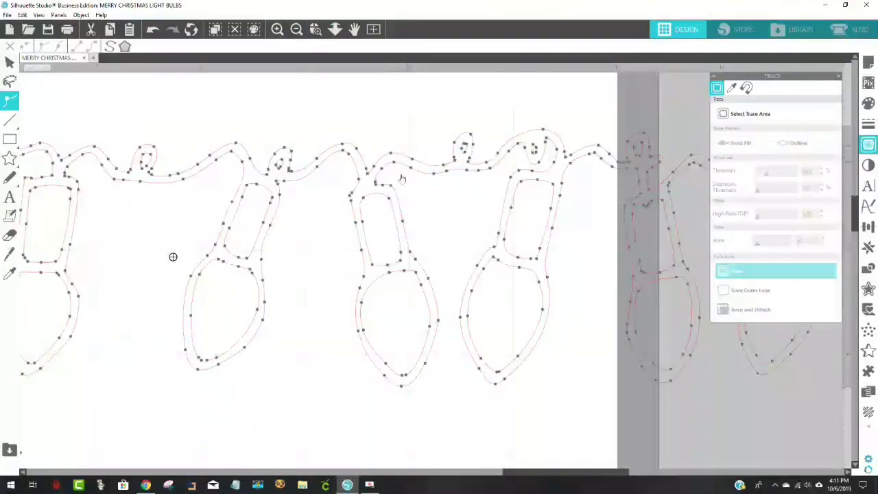
left_click(8, 103)
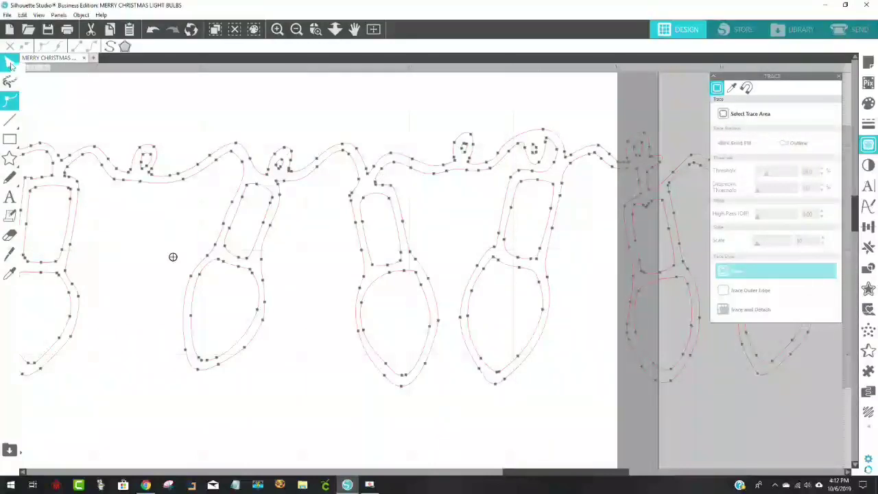
left_click(12, 61)
left_click(8, 63)
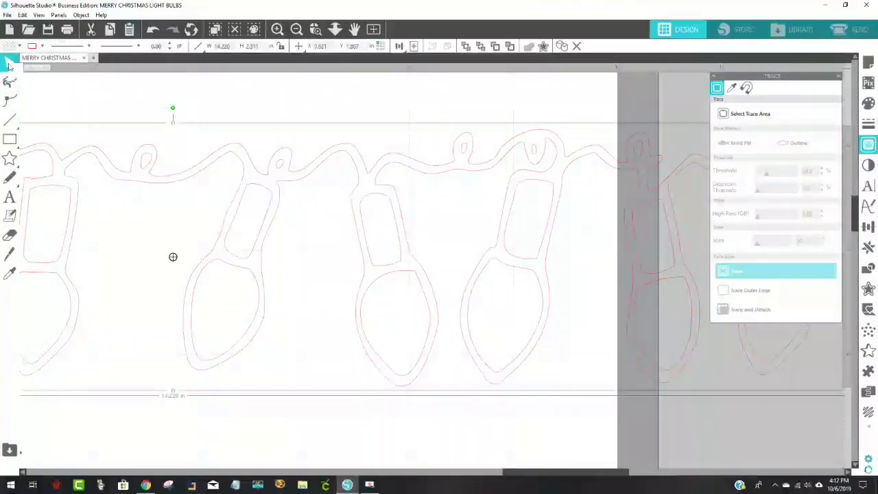
Scale the traced light string down to about 6.36 in wide and place the Merry Christmas reference image just above it.
left_click(296, 30)
left_click(296, 30)
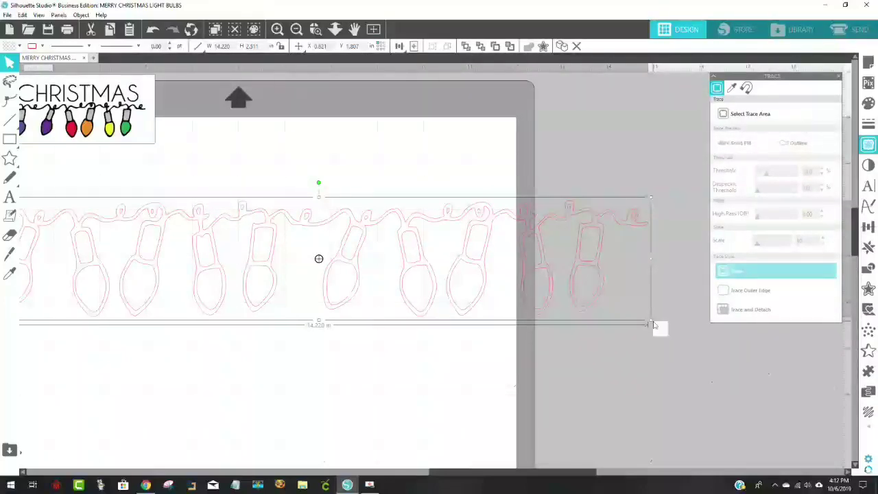
left_click_drag(652, 320, 282, 292)
left_click_drag(491, 472, 401, 473)
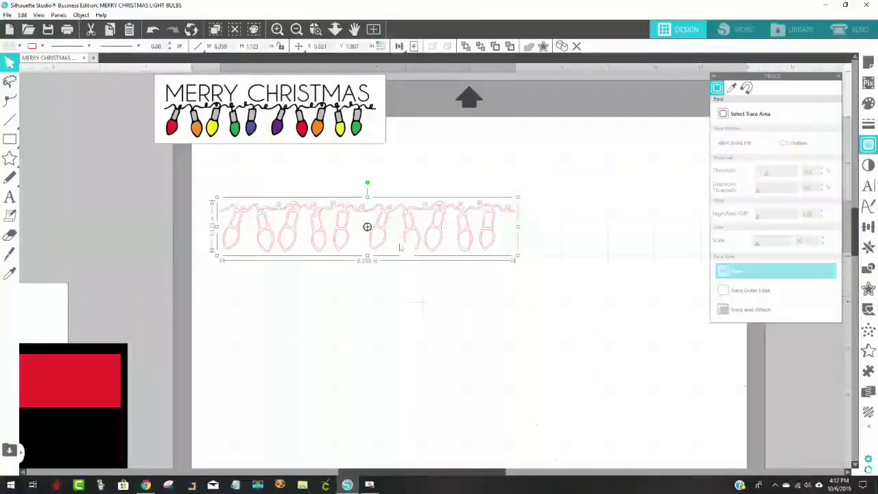
left_click_drag(321, 138, 373, 150)
left_click(558, 334)
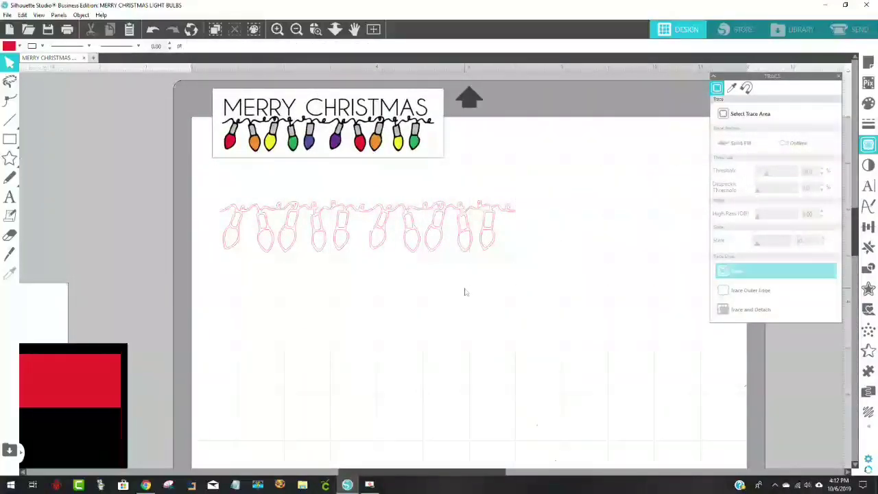
Fill the traced light string with gray.
left_click(370, 214)
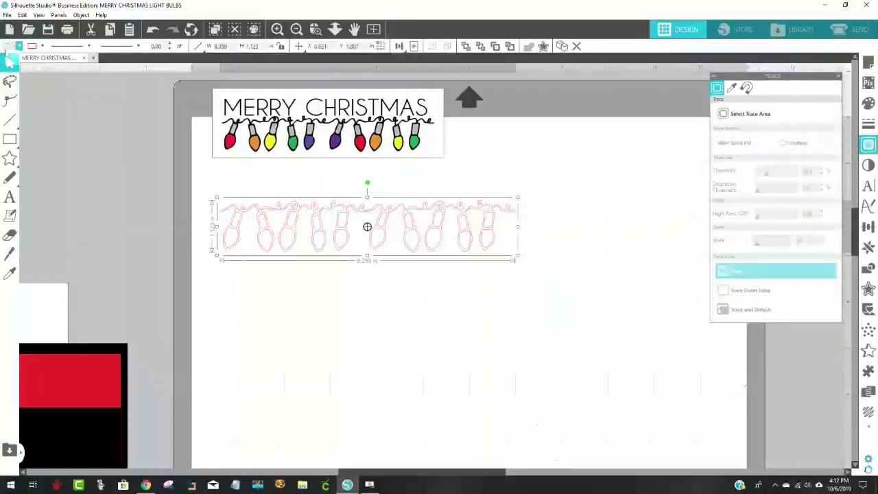
left_click(9, 48)
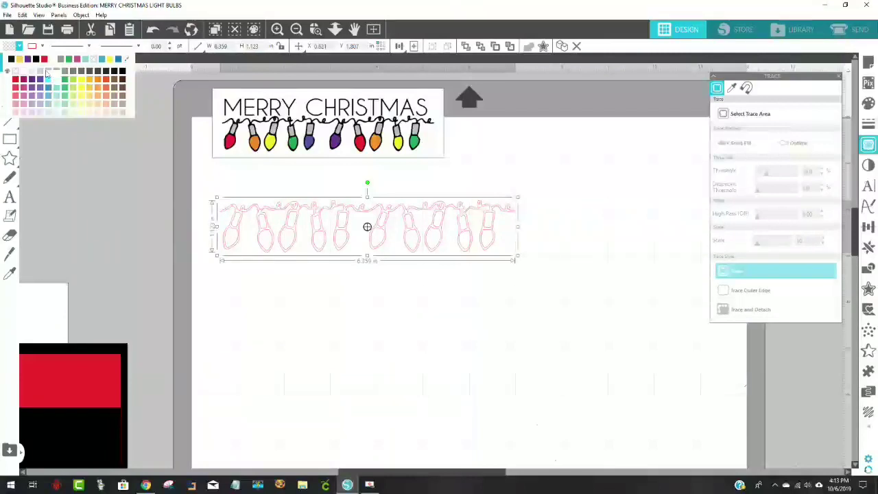
left_click(18, 47)
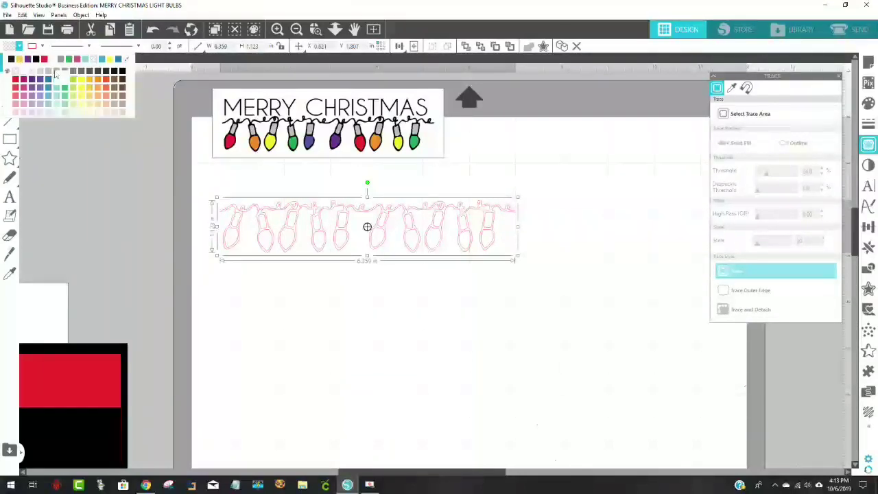
left_click(55, 73)
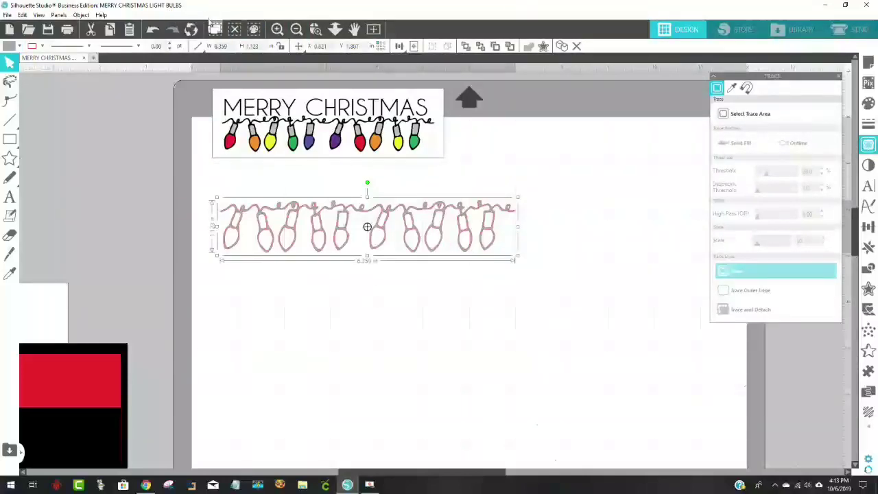
Release the gray light string's compound path, close the Trace settings and deselect the separated pieces.
left_click(79, 16)
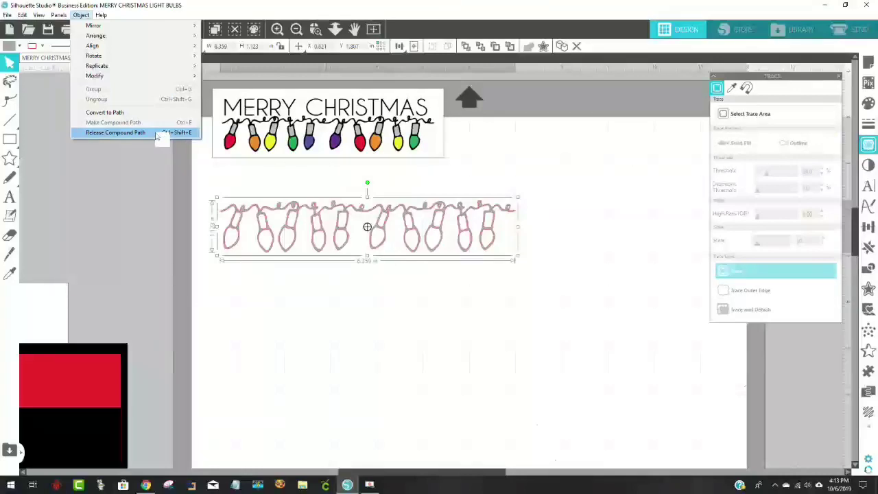
left_click(158, 135)
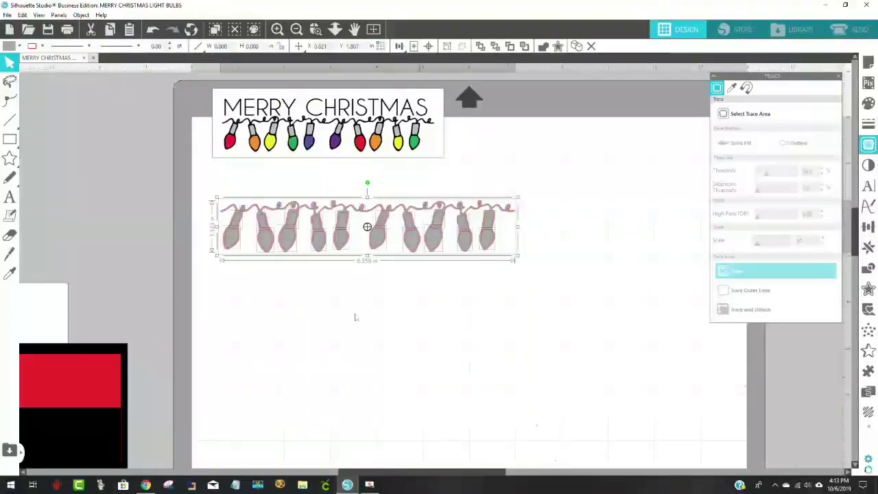
left_click(315, 29)
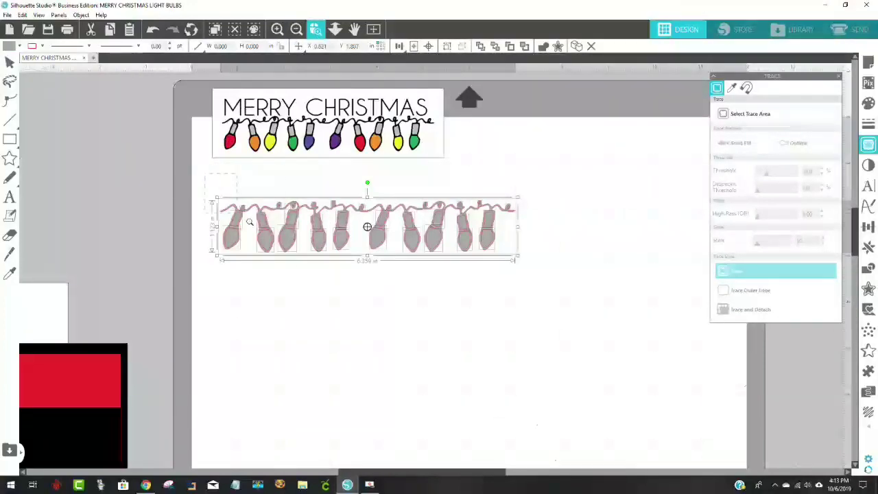
left_click_drag(206, 196, 411, 320)
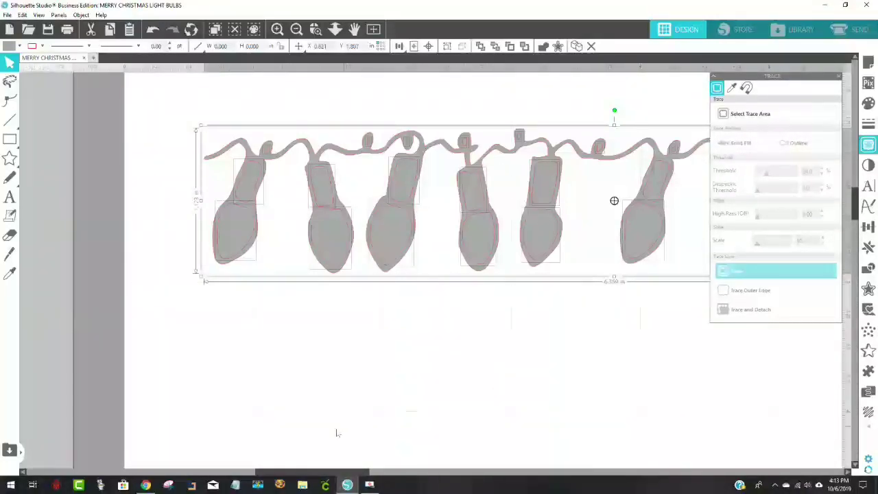
left_click_drag(288, 473, 312, 473)
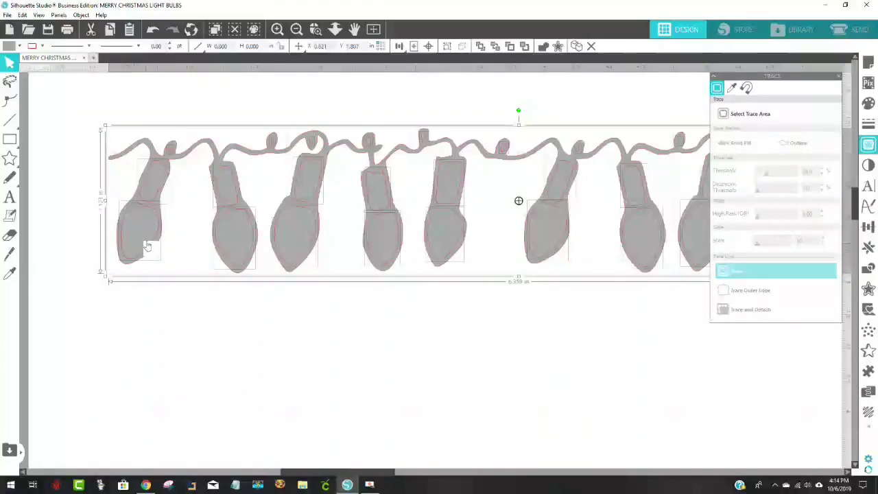
left_click(838, 77)
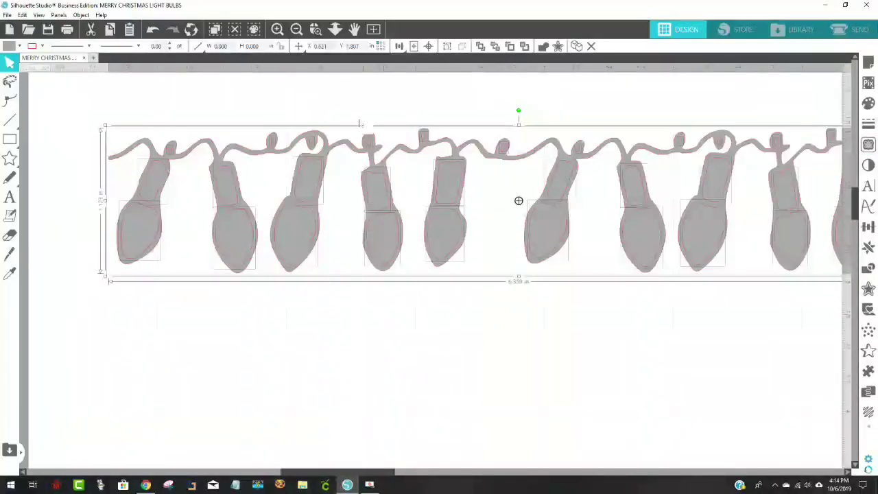
left_click(299, 46)
left_click(194, 343)
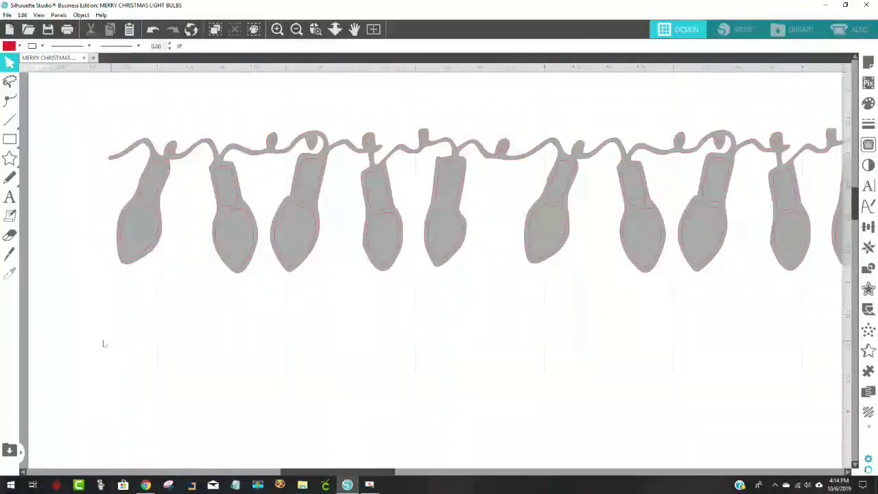
Fill the first three bulbs from the left with red, orange and yellow, in that order.
left_click(128, 255)
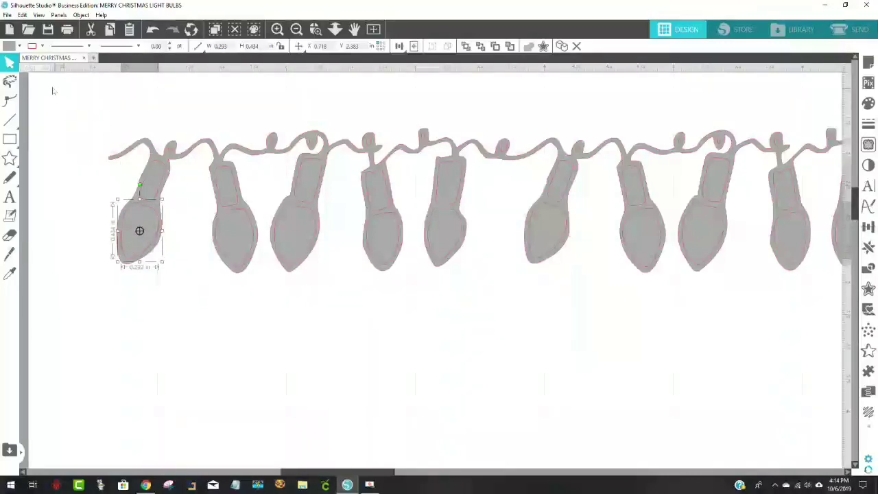
left_click(9, 46)
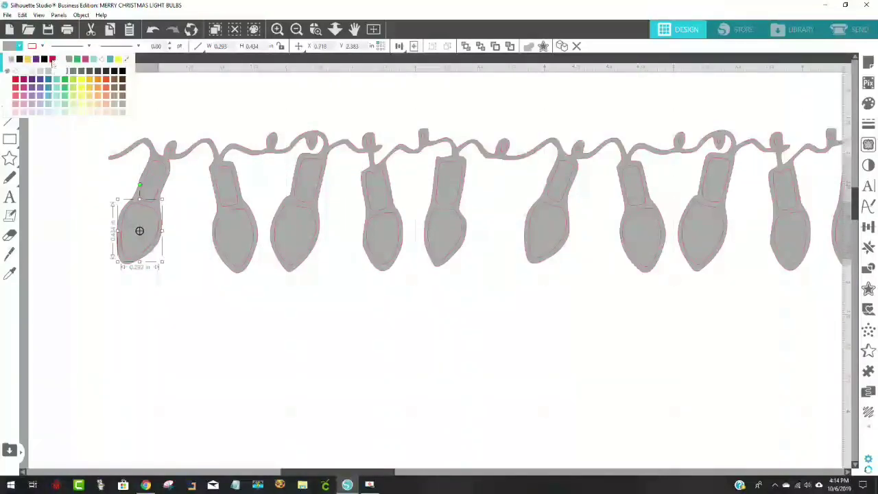
left_click(21, 81)
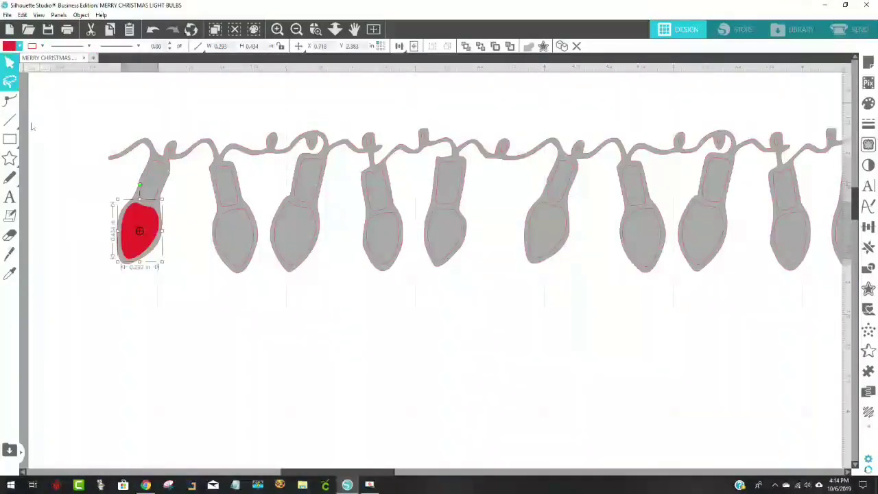
left_click(230, 216)
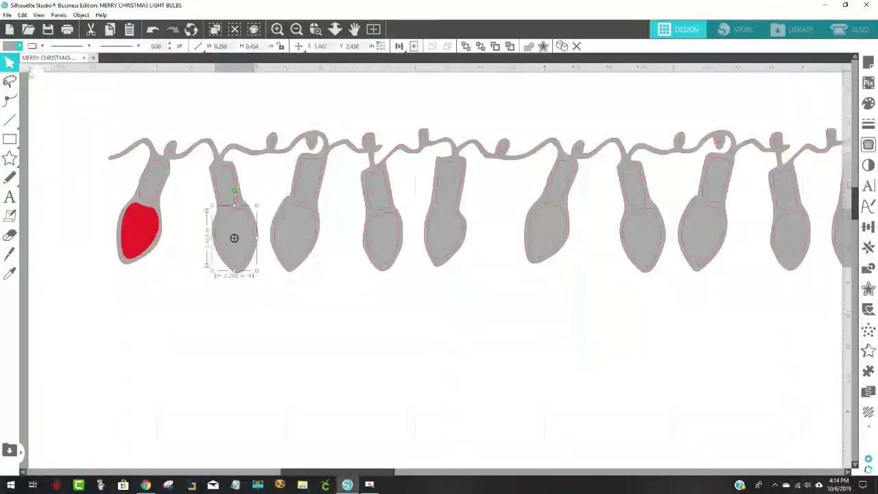
left_click(11, 46)
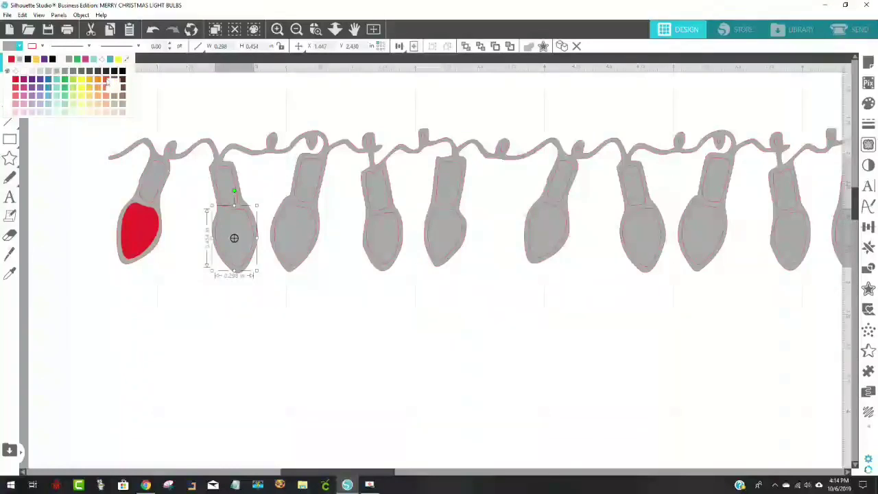
left_click(106, 81)
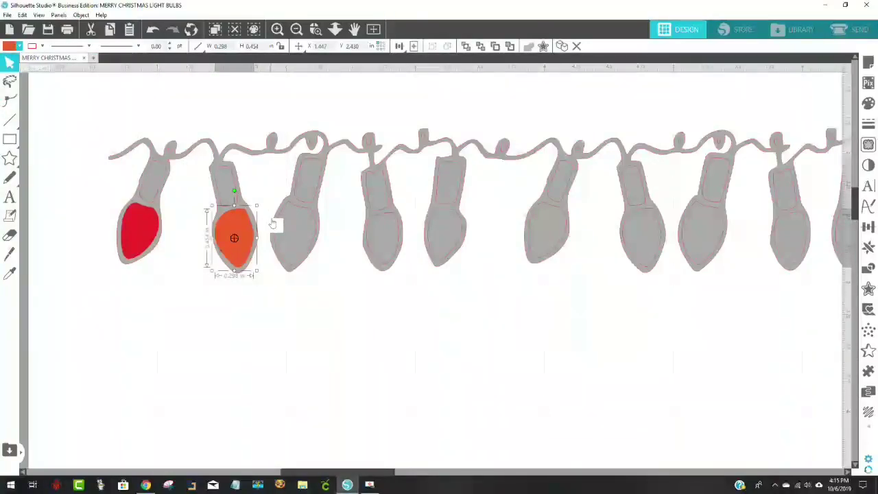
left_click(291, 230)
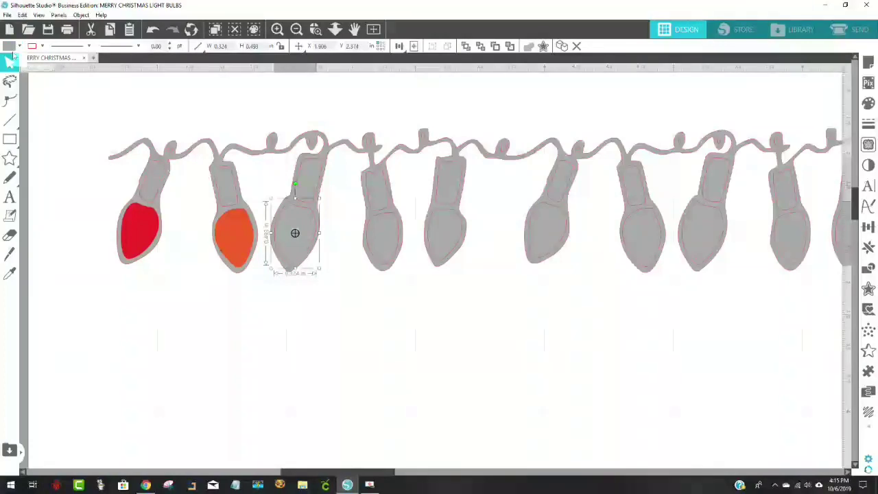
left_click(9, 46)
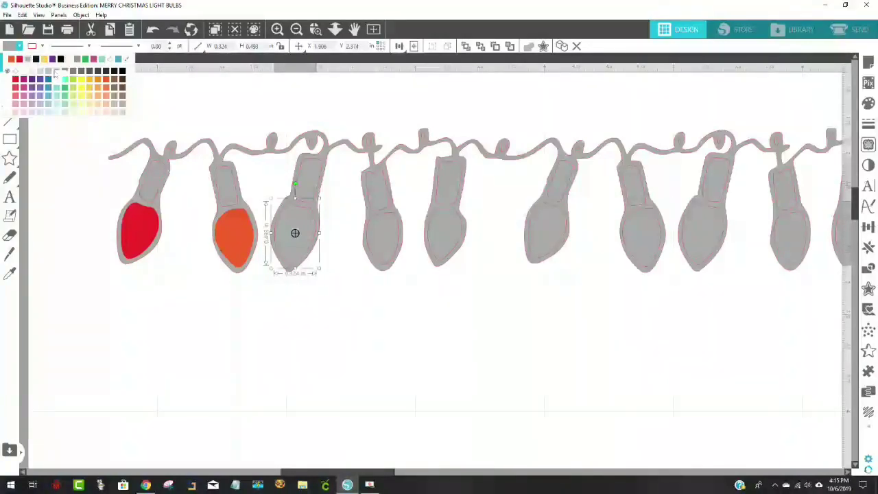
left_click(89, 88)
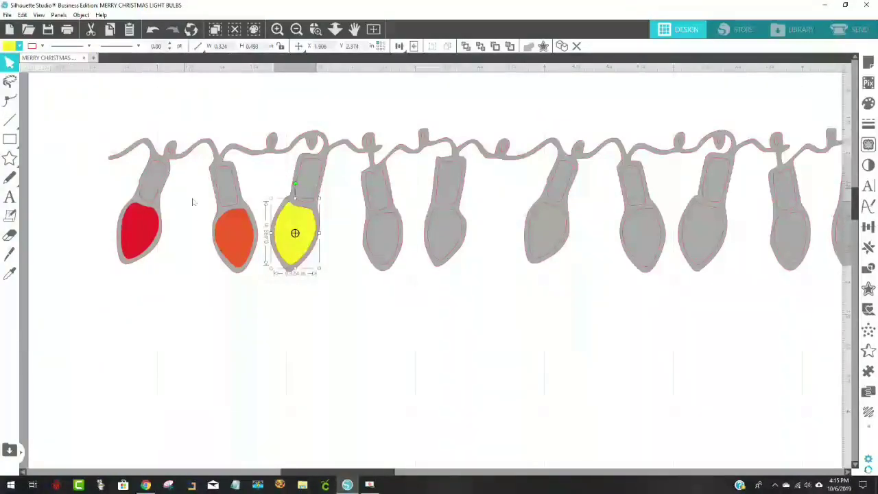
Fill the fourth bulb from the left with green and the fifth bulb with blue.
left_click(373, 238)
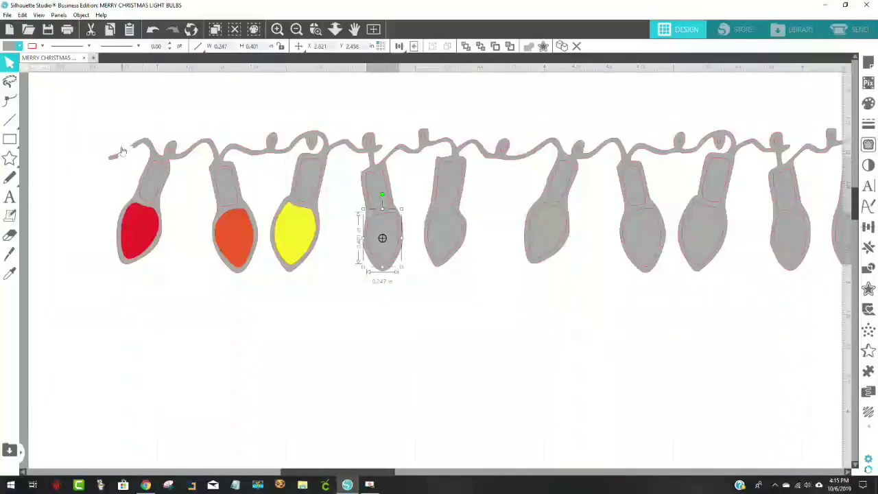
left_click(11, 46)
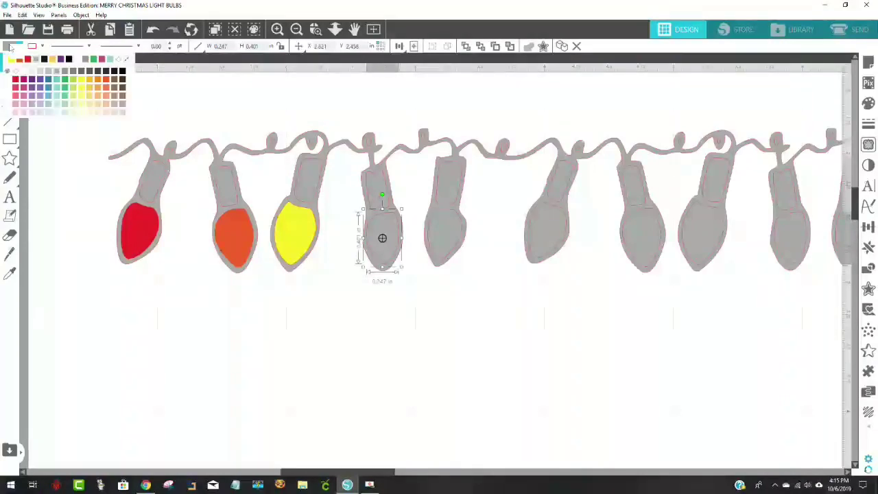
left_click(93, 59)
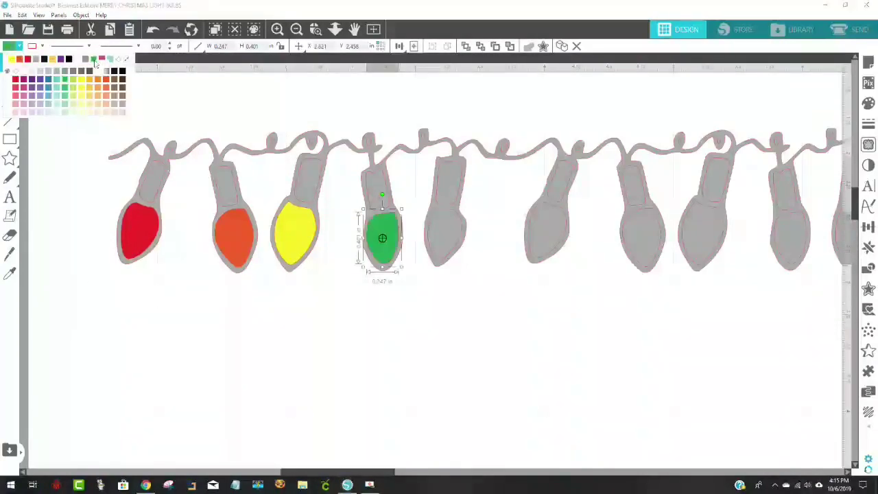
left_click(430, 325)
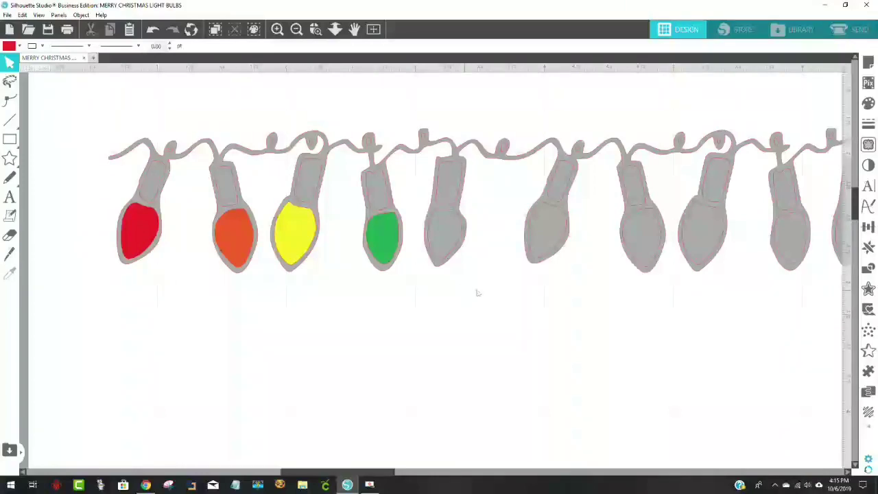
left_click(450, 232)
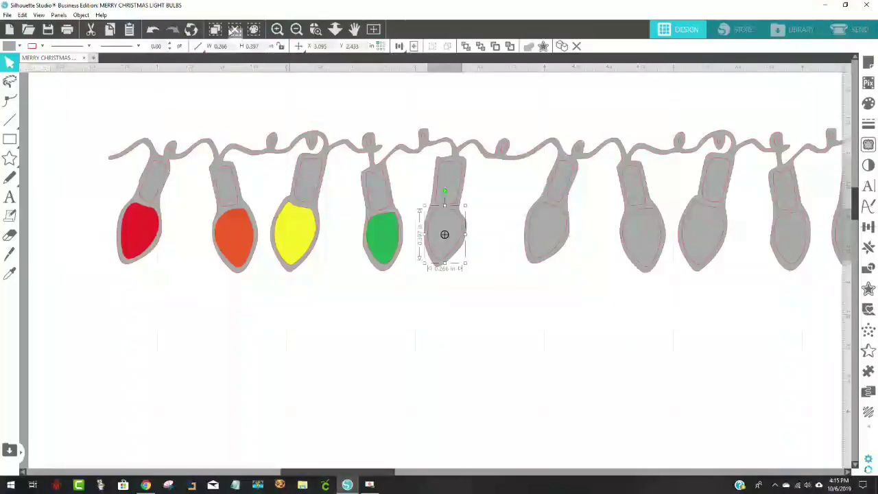
left_click(198, 45)
left_click(198, 46)
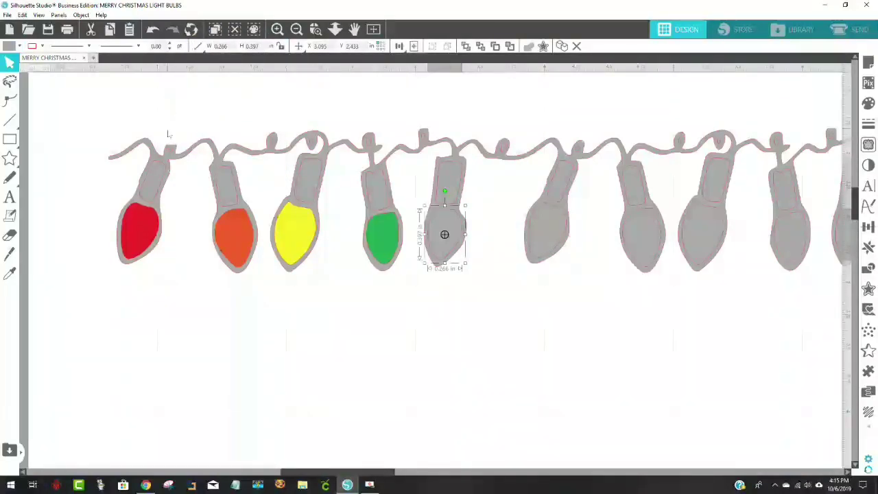
left_click(198, 46)
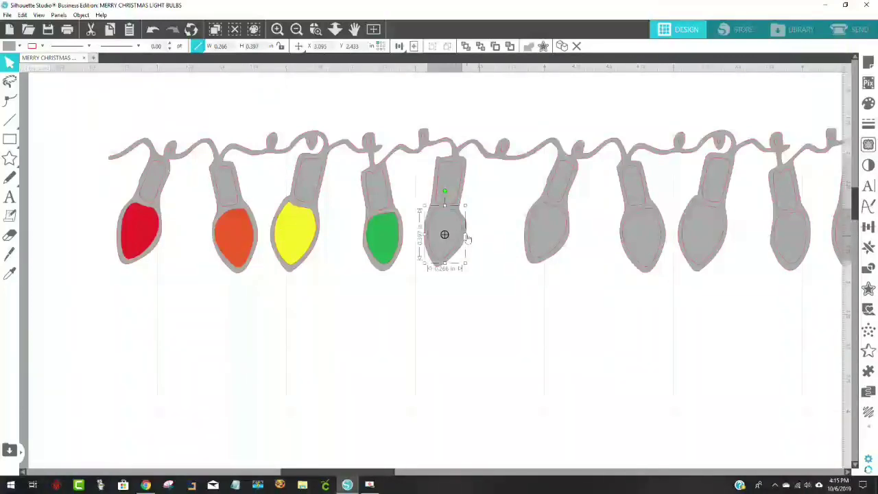
left_click(9, 46)
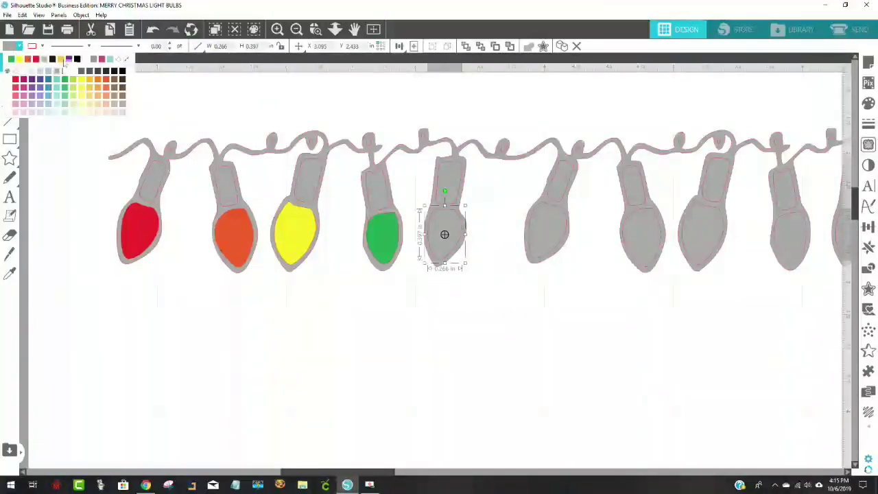
left_click(48, 80)
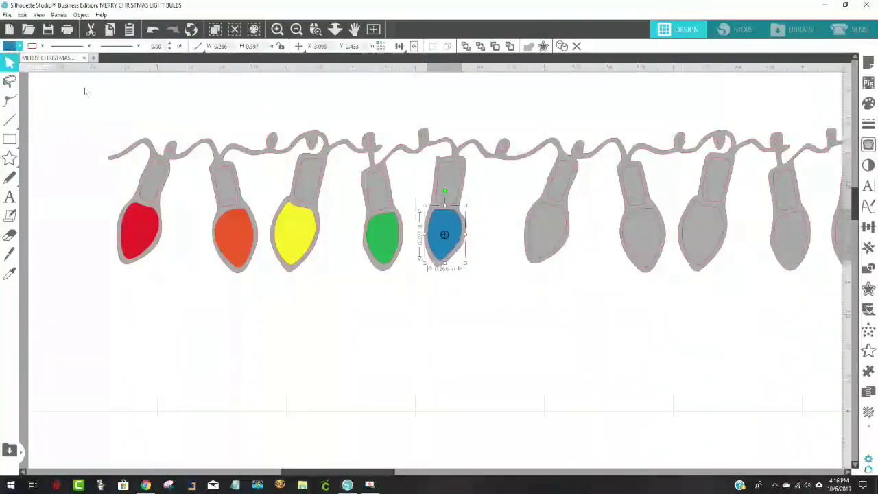
Fill the sixth bulb from the left with blue-violet and the seventh bulb with dark purple.
left_click(546, 237)
left_click(9, 46)
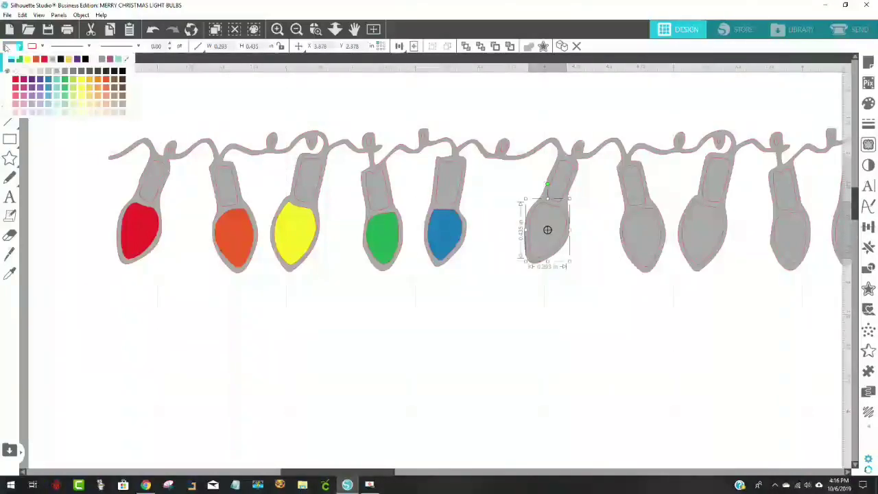
left_click(43, 83)
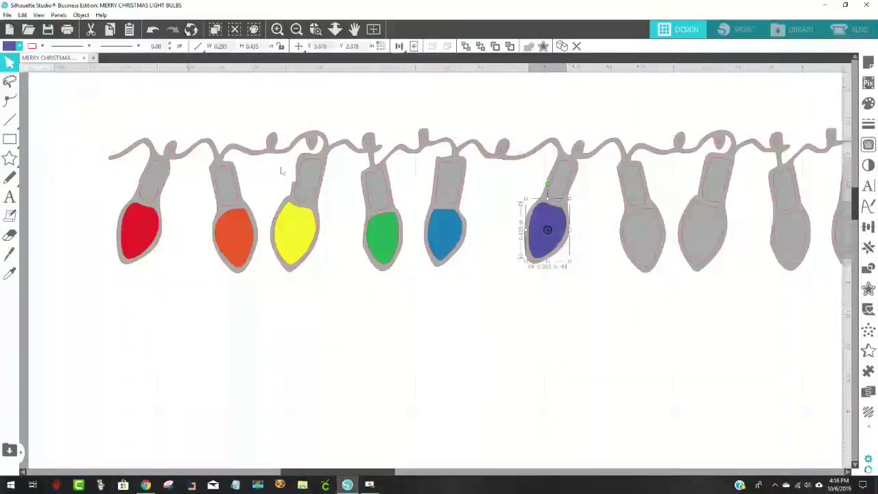
left_click(638, 235)
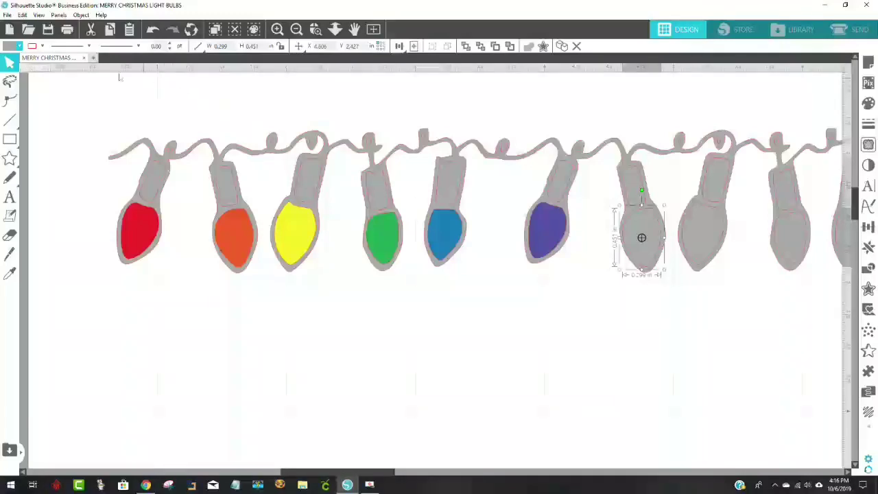
left_click(9, 46)
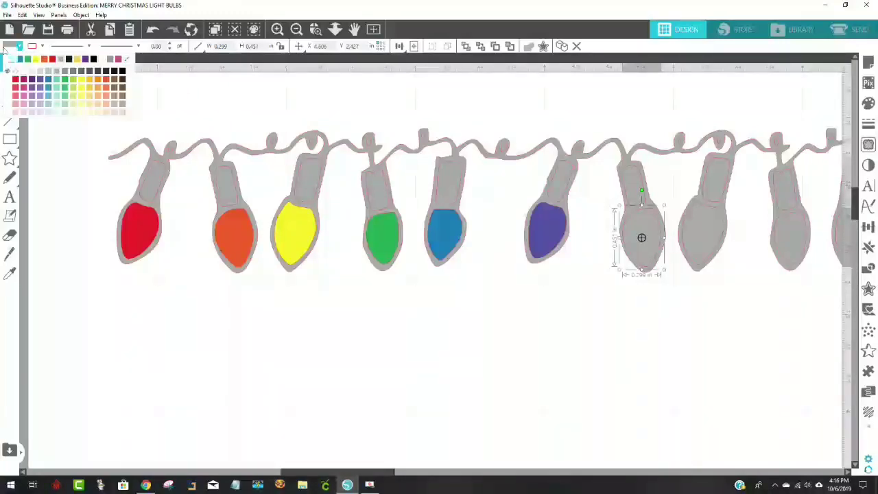
left_click(32, 80)
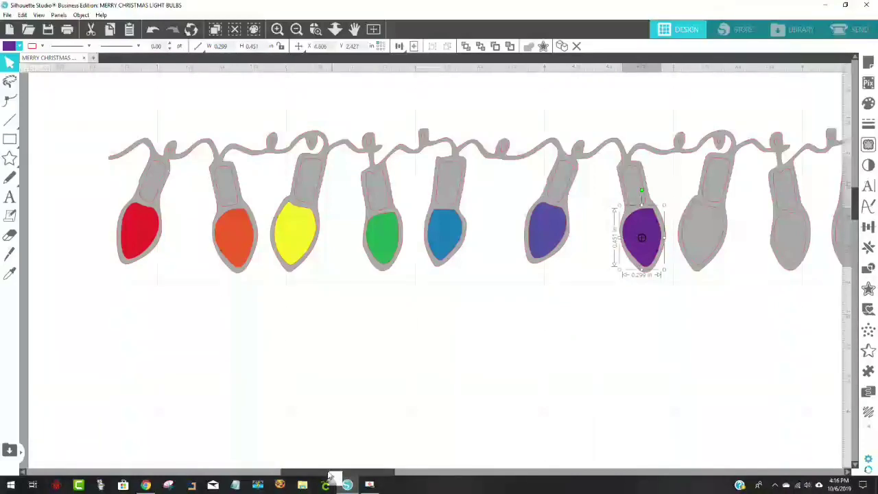
Fill the last three bulbs of the light string with red, orange and yellow, in that order.
left_click_drag(340, 472, 393, 474)
left_click(497, 235)
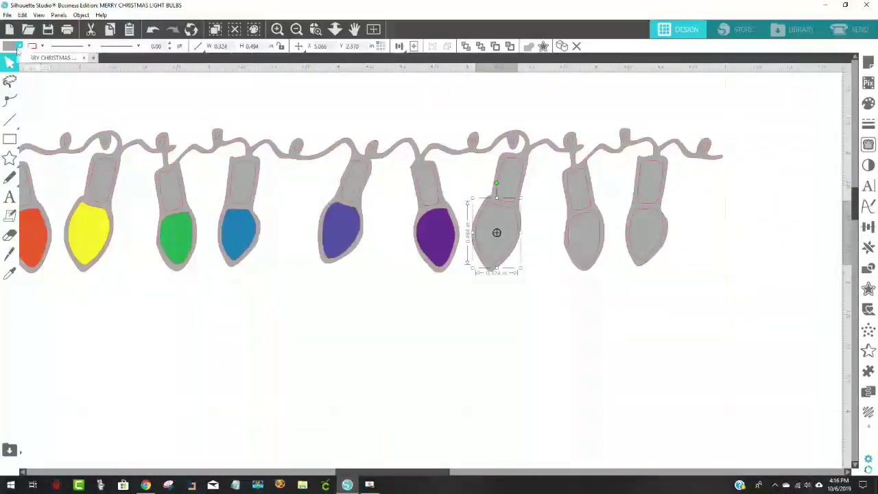
left_click(18, 47)
left_click(61, 59)
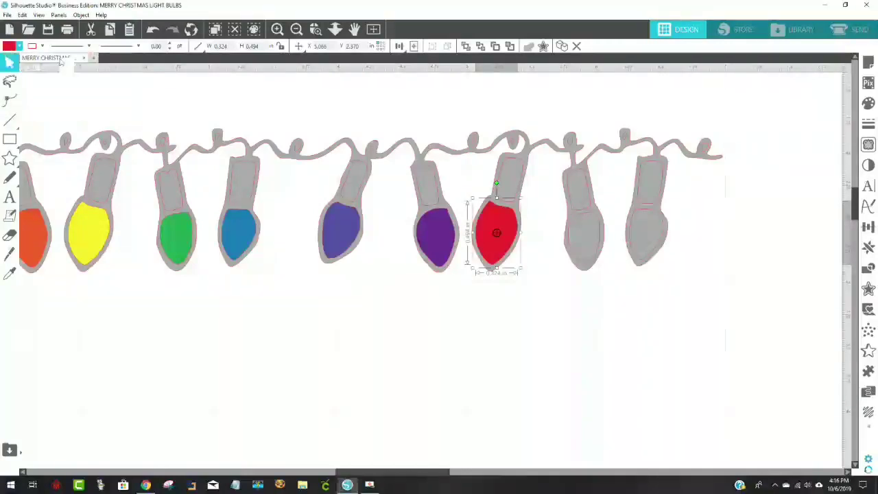
left_click(584, 238)
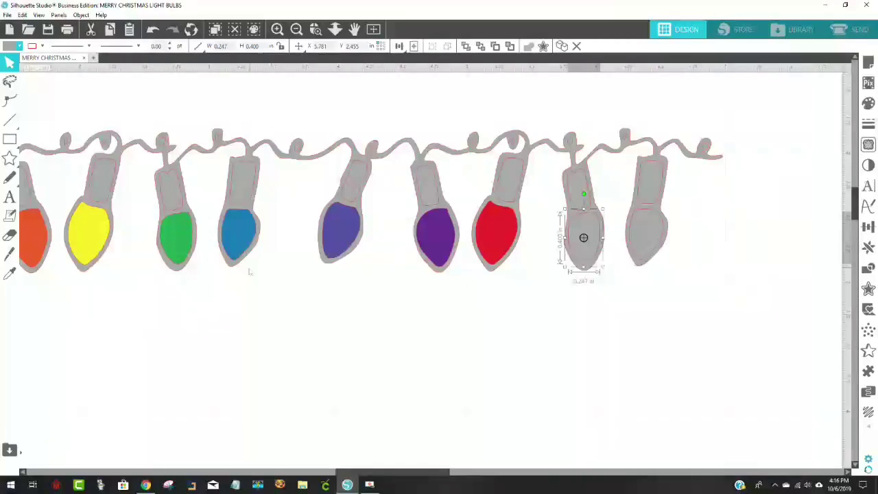
left_click(13, 46)
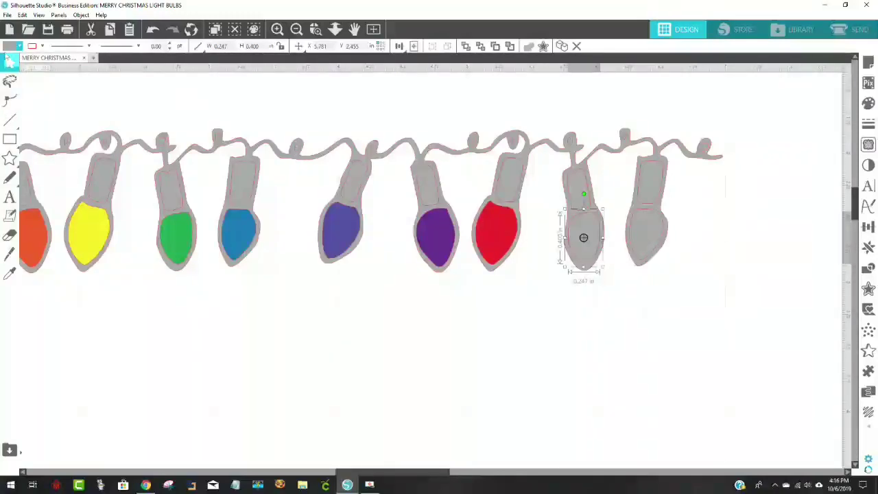
mouse_move(10, 45)
left_click(61, 60)
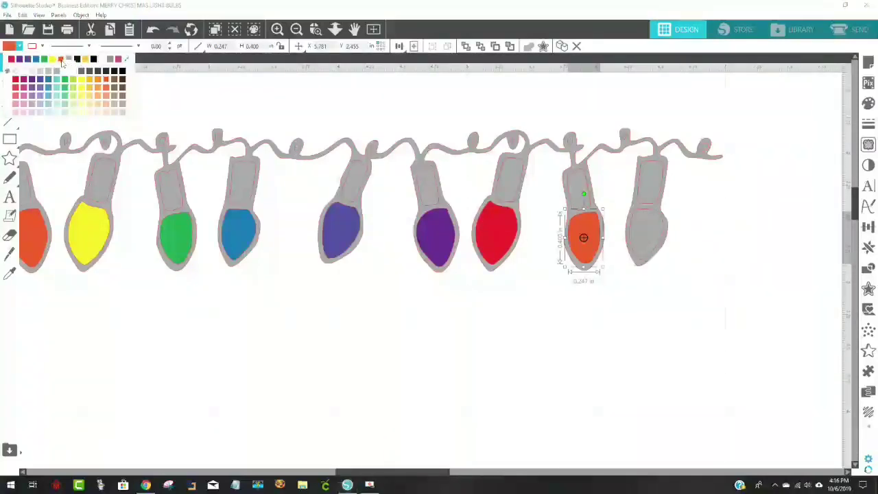
left_click(644, 235)
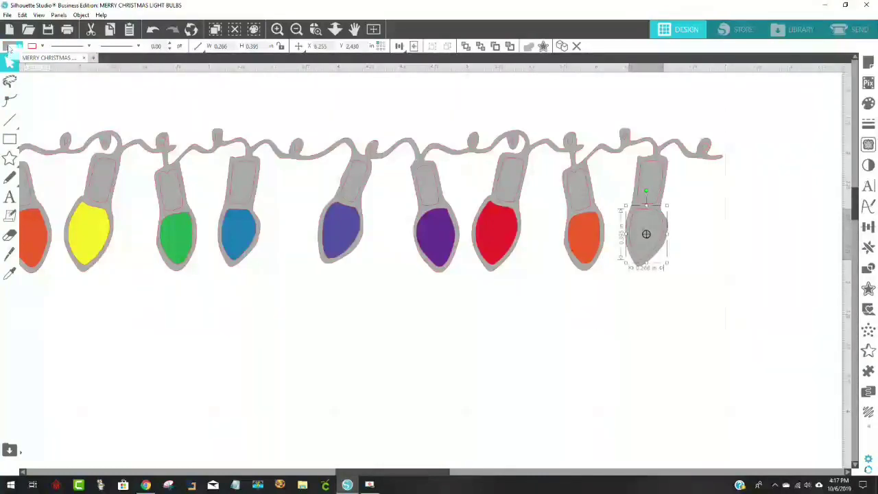
mouse_move(10, 46)
left_click(60, 59)
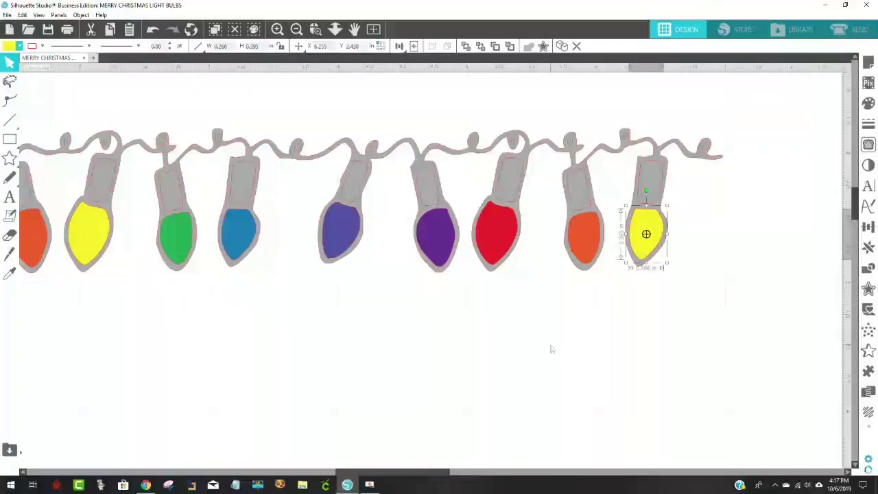
Fill the light string's gray wire and bulb outlines with black and deselect it.
left_click(297, 30)
left_click(297, 30)
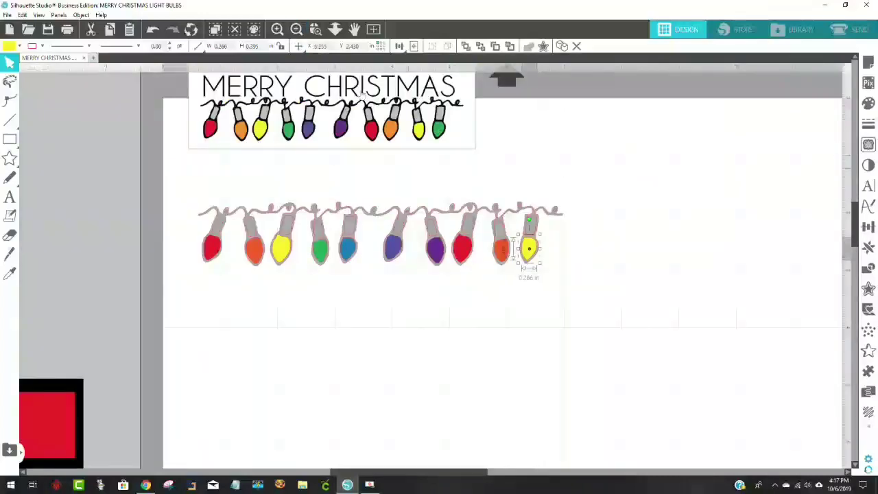
left_click(575, 300)
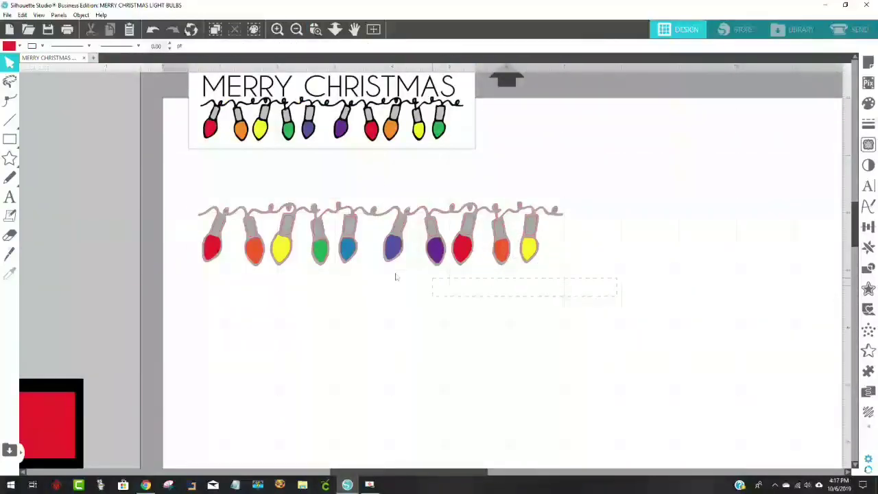
left_click_drag(395, 276, 195, 199)
left_click(449, 322)
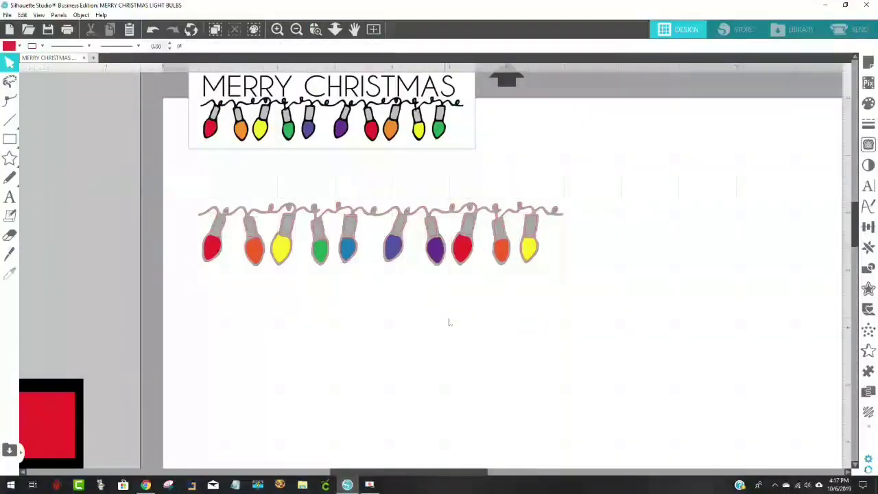
left_click(494, 209)
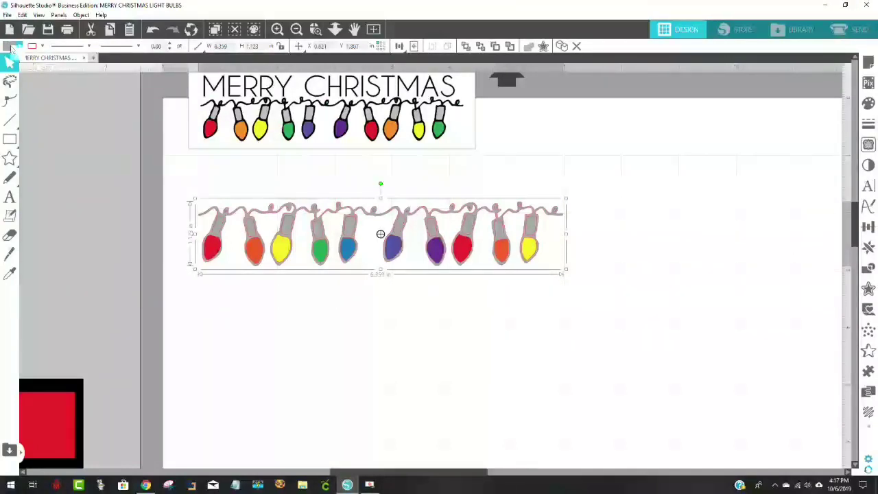
left_click(11, 46)
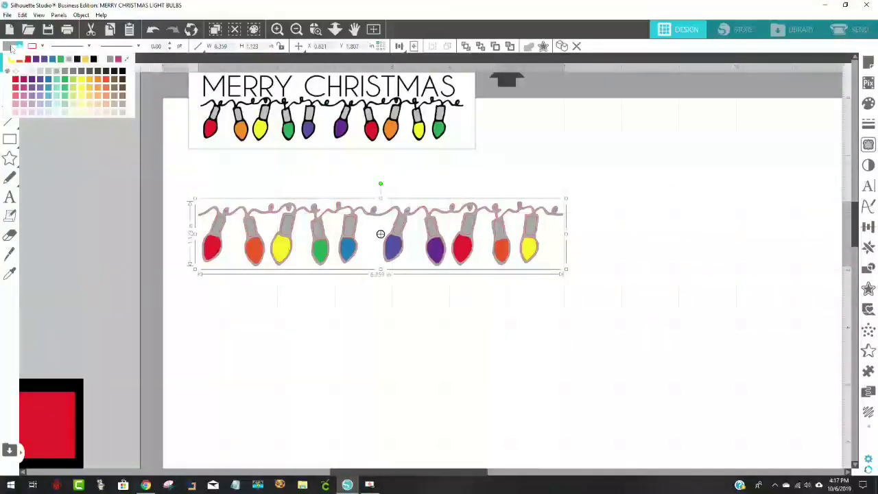
left_click(94, 59)
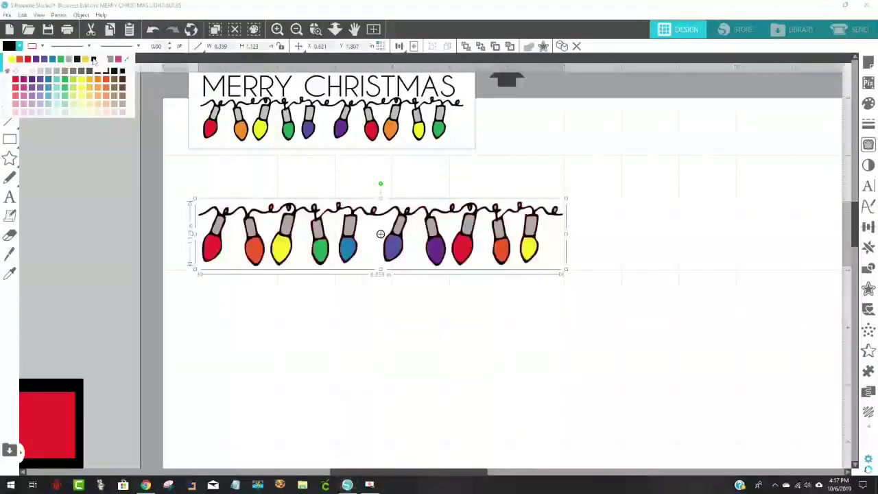
left_click(630, 279)
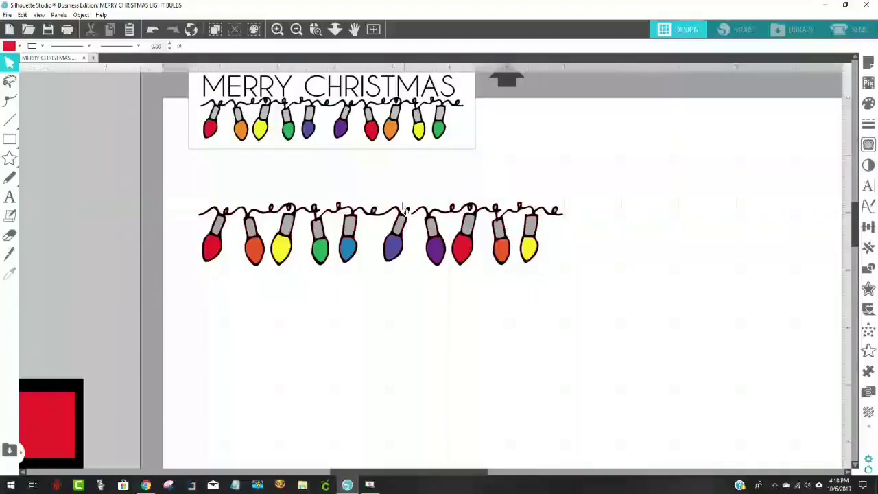
Move the Merry Christmas reference image fully onto the page just above the light string and select both designs.
left_click_drag(357, 151, 385, 193)
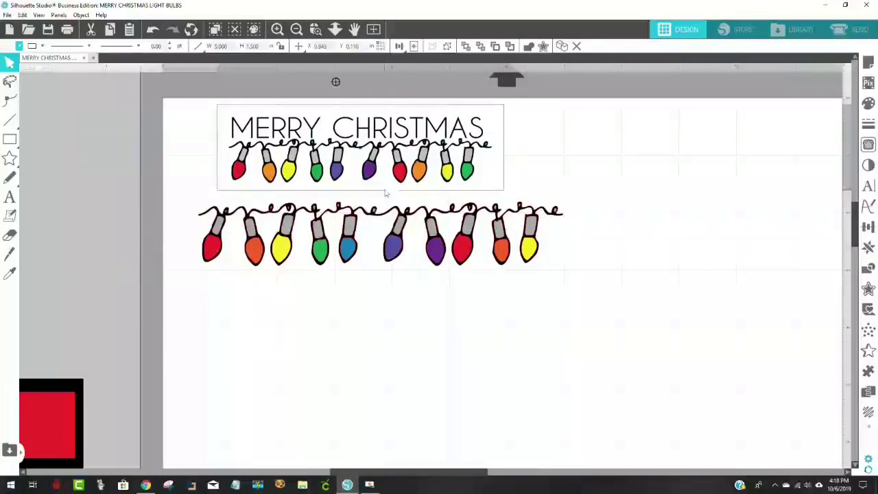
left_click(385, 193)
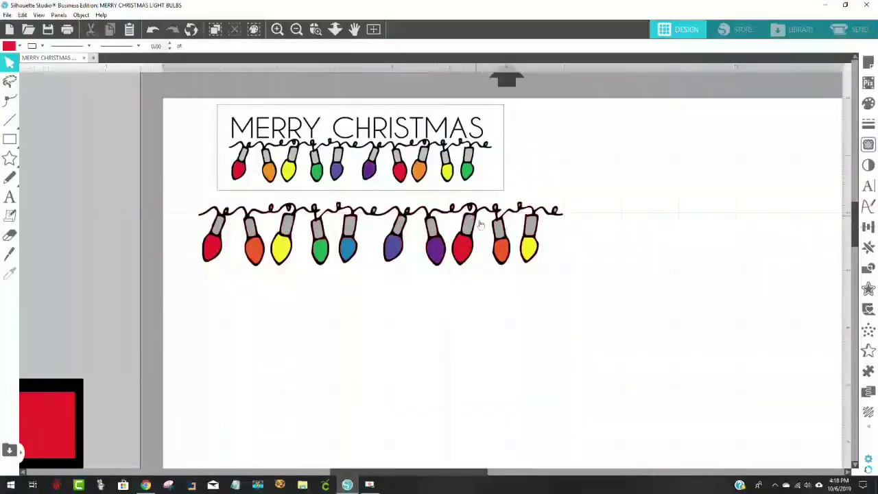
left_click_drag(562, 282, 209, 118)
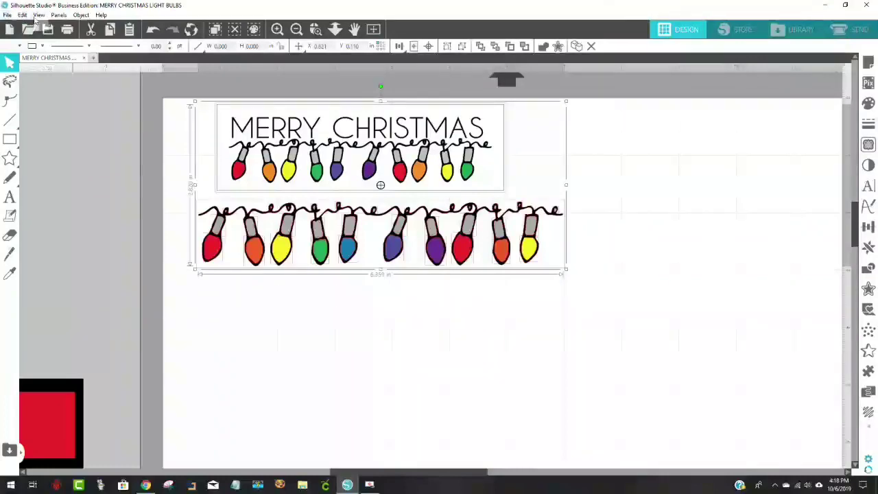
Switch the program view from Business Edition to Standard Edition and deselect everything.
left_click(97, 15)
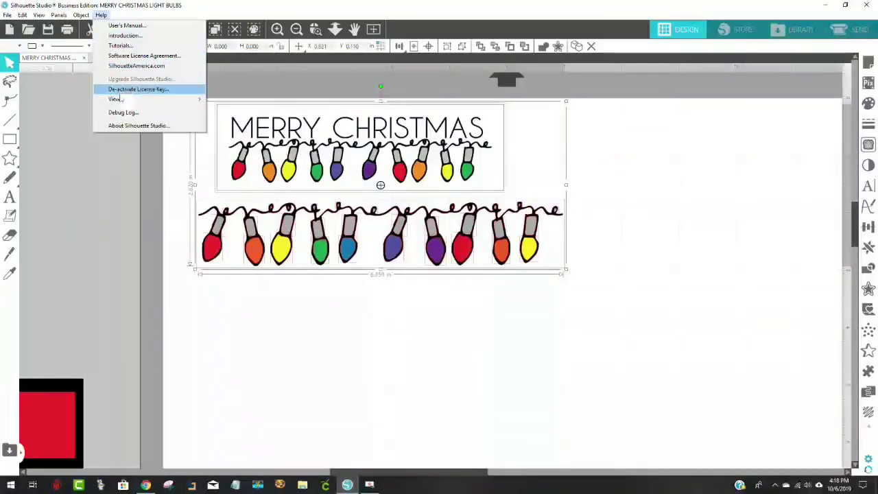
mouse_move(115, 100)
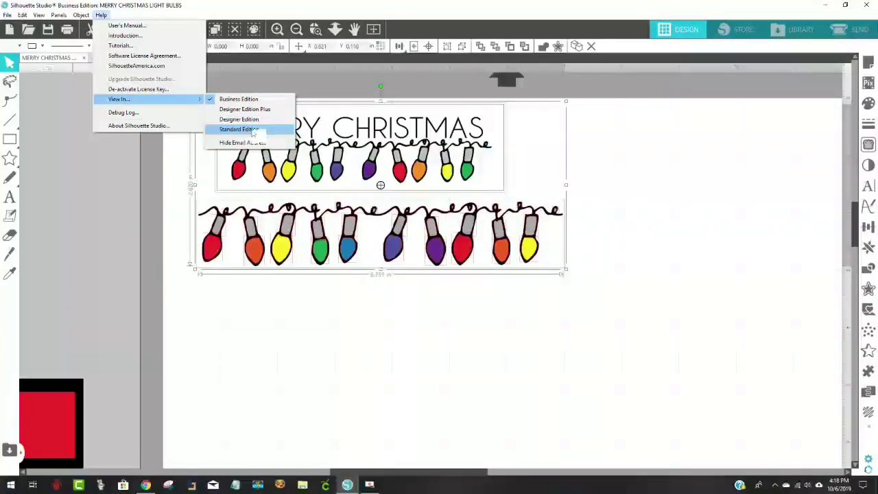
left_click(253, 130)
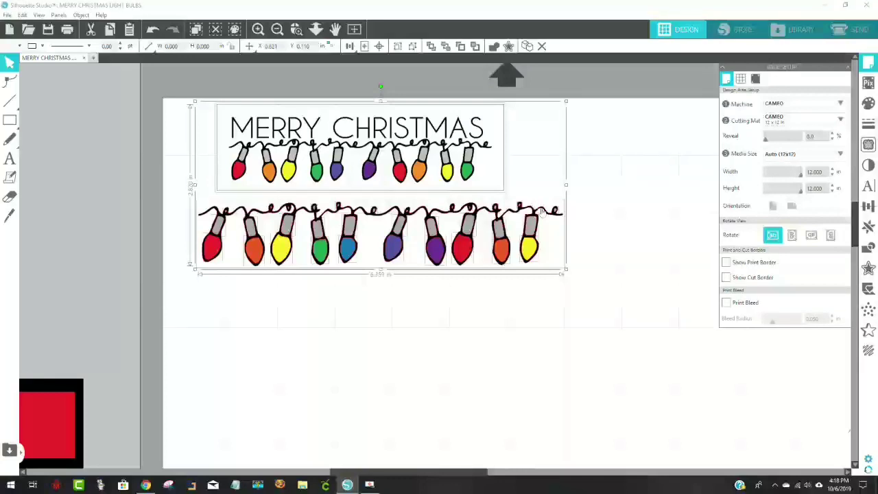
left_click(578, 276)
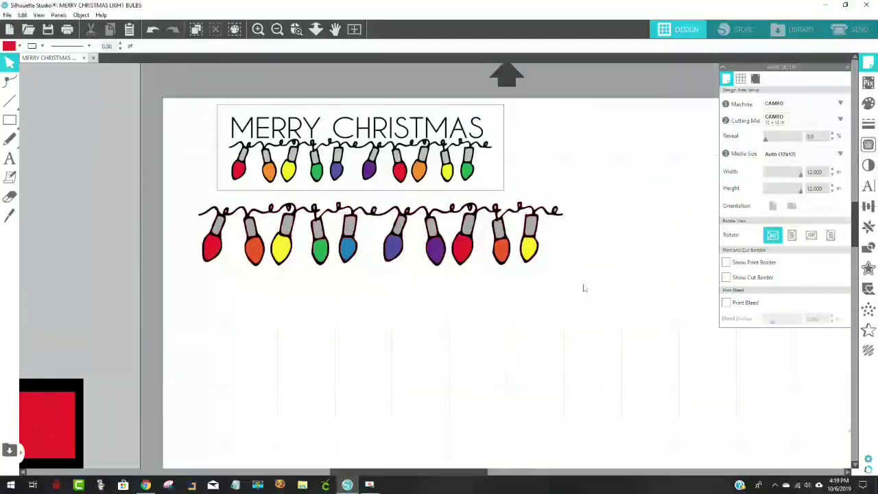
Select both designs and check the file formats available for saving the selection to the hard drive, then close without saving.
left_click_drag(586, 283, 251, 144)
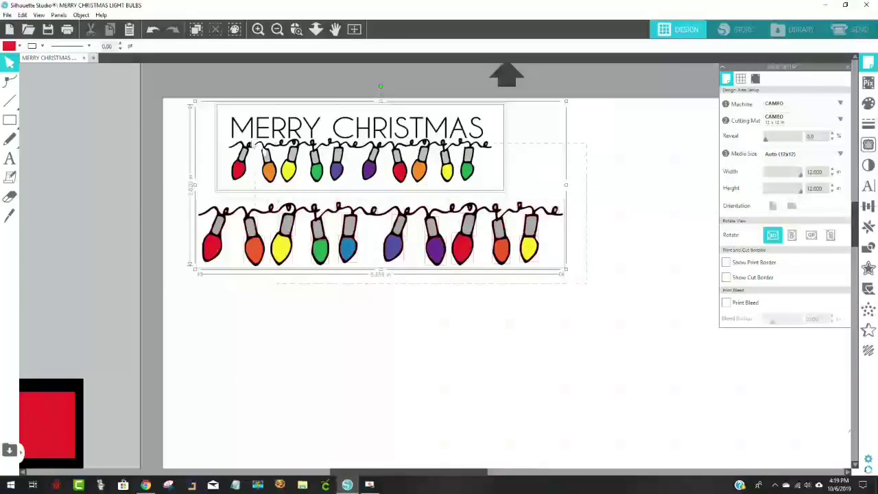
left_click_drag(209, 116, 208, 115)
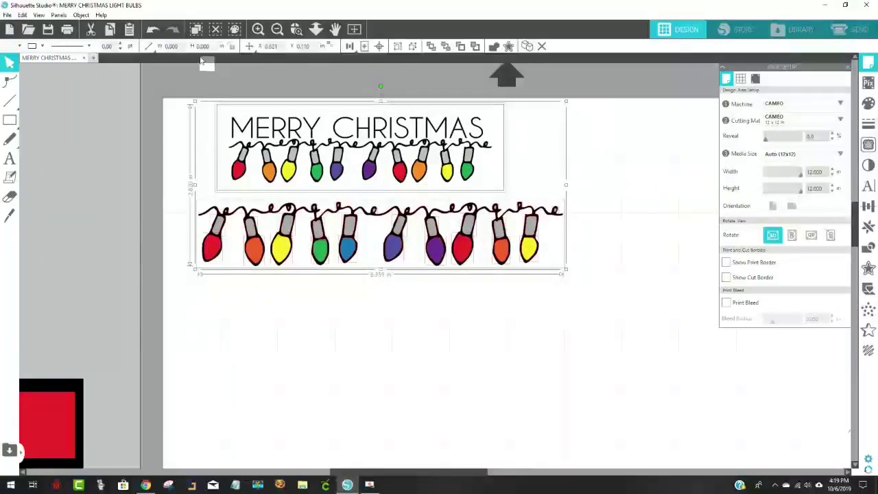
left_click(8, 17)
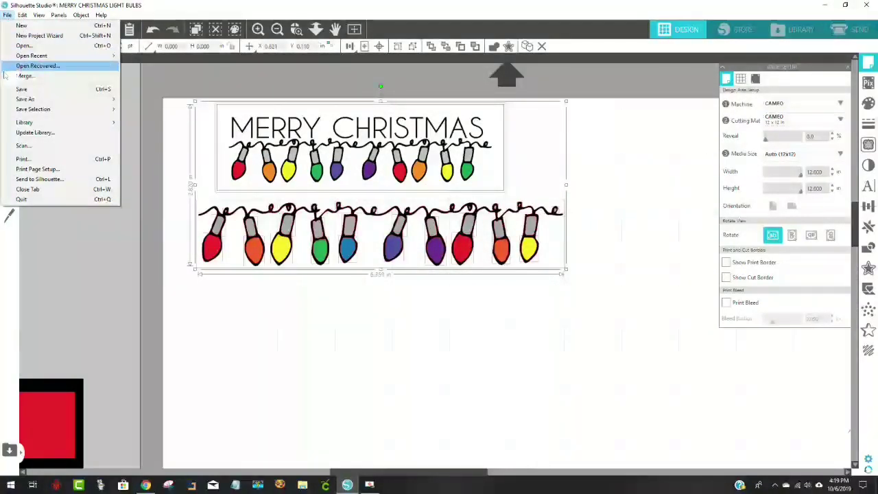
mouse_move(28, 109)
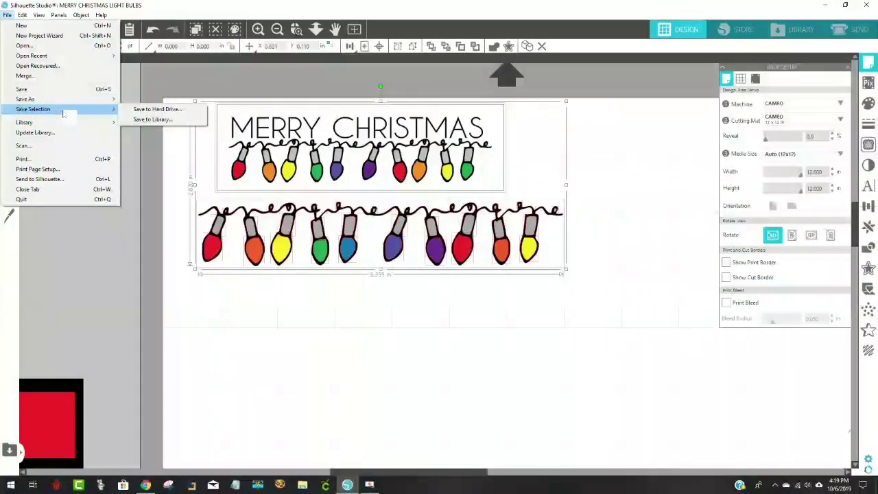
left_click(144, 109)
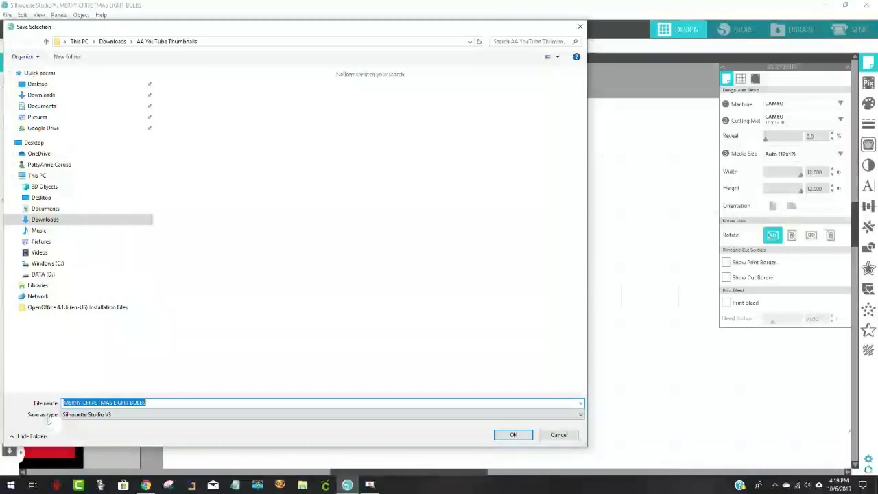
left_click(99, 416)
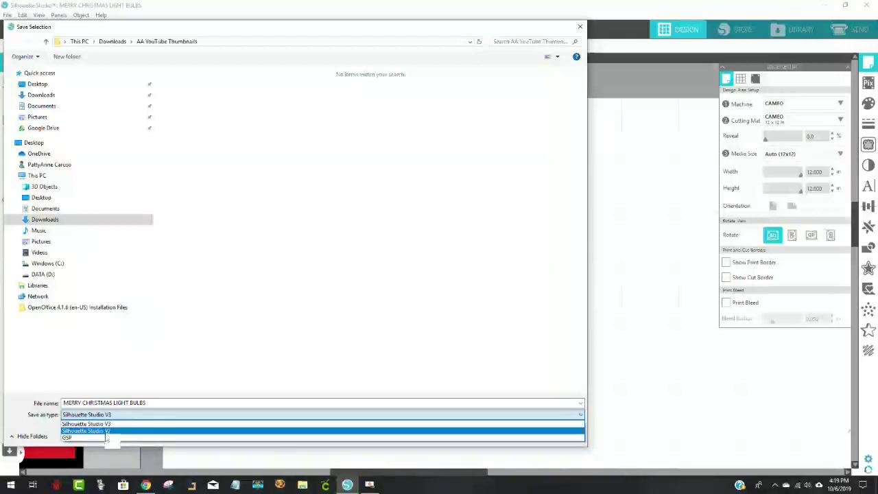
left_click(579, 28)
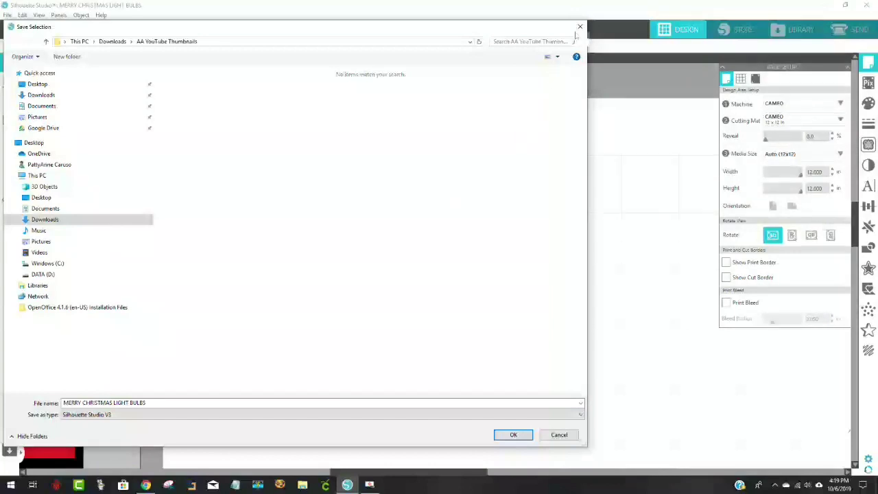
left_click(582, 27)
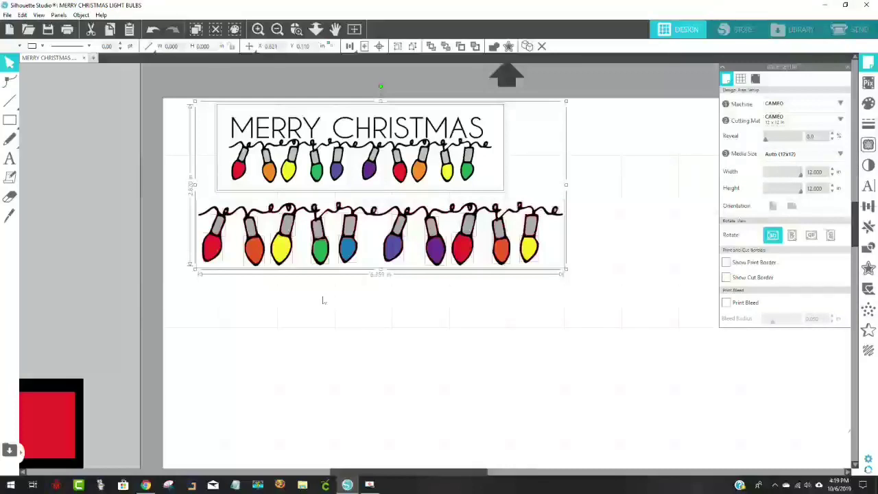
Switch the program view to Business Edition and reselect both designs.
left_click(101, 15)
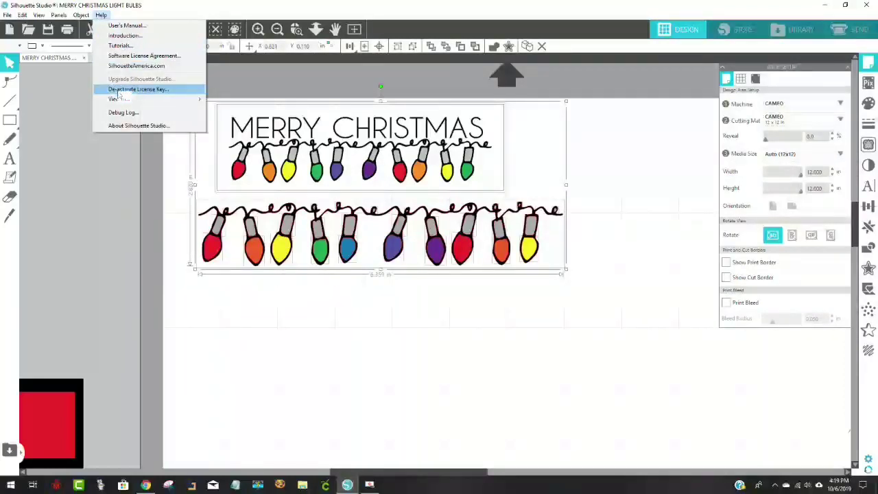
mouse_move(120, 101)
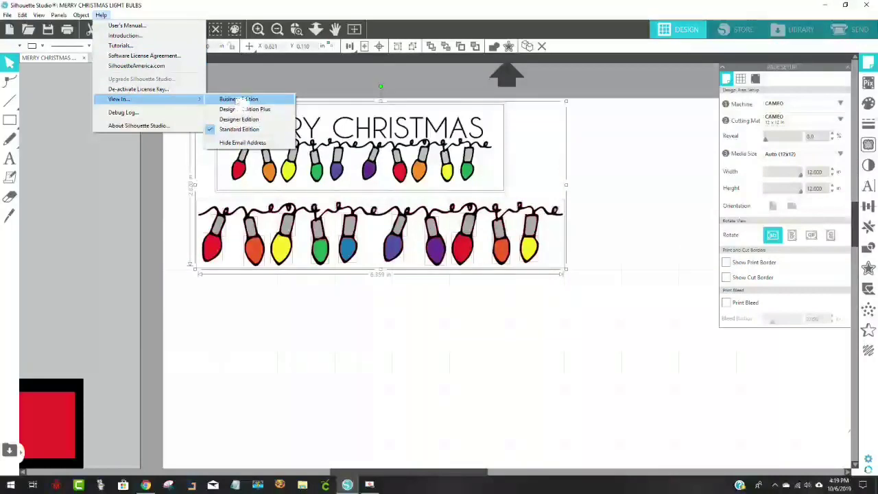
left_click(240, 98)
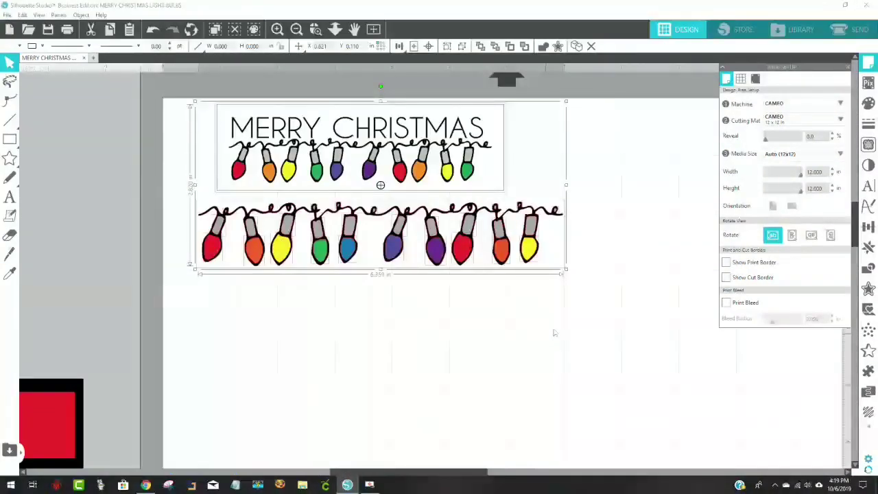
left_click_drag(590, 309, 192, 102)
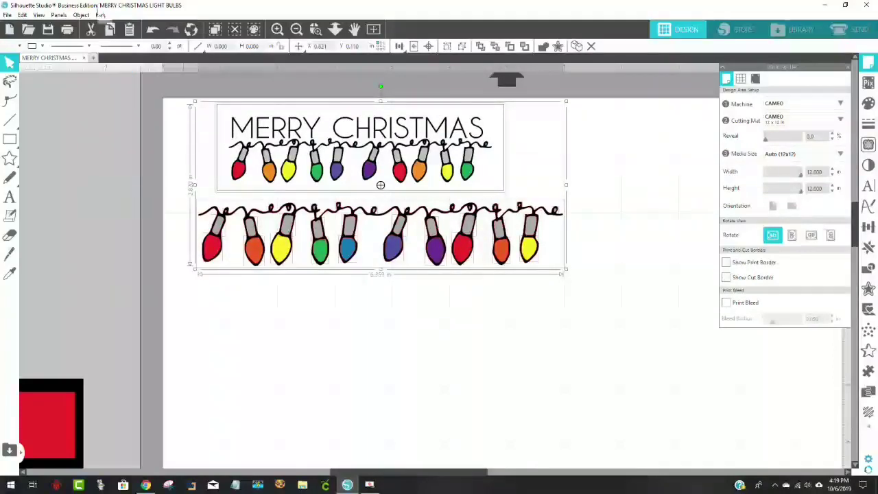
Examine the file formats offered for saving the design to the hard drive in Business Edition, then close without saving.
left_click(8, 16)
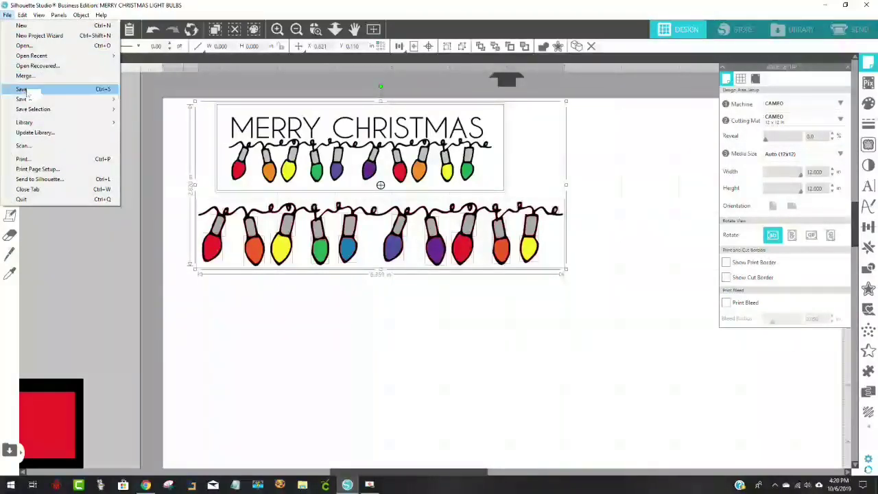
mouse_move(27, 101)
left_click(155, 100)
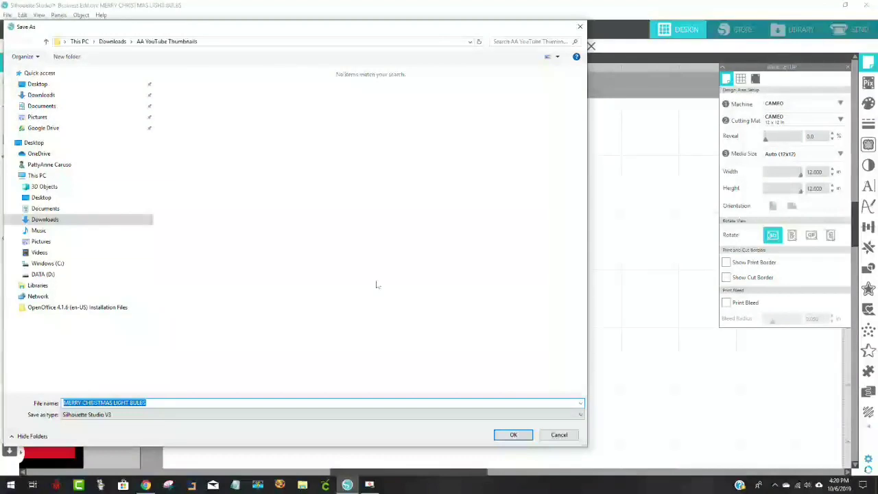
left_click(103, 415)
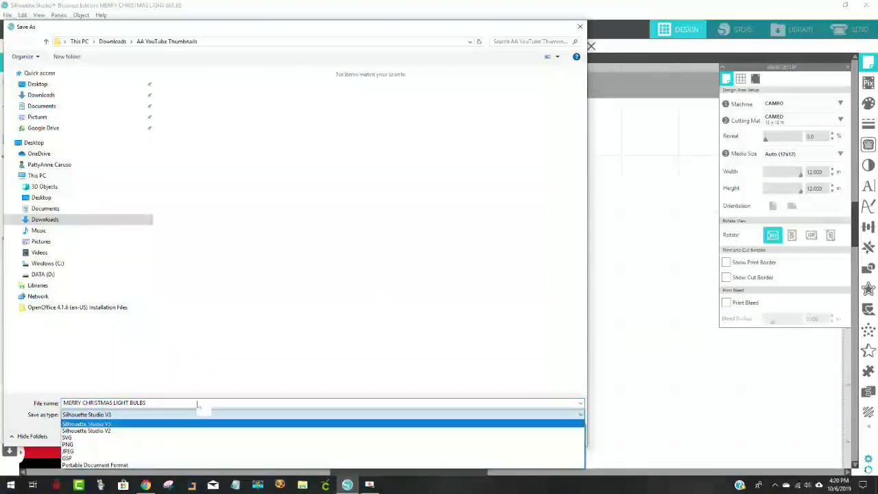
left_click(409, 5)
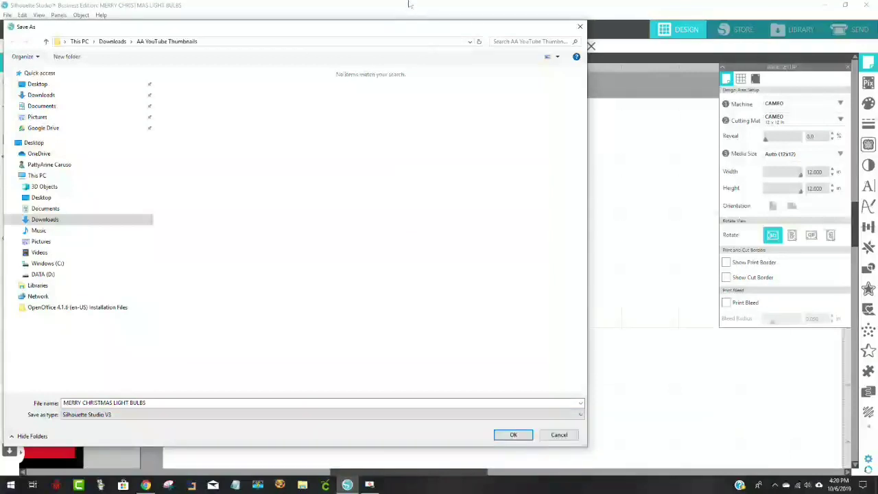
left_click_drag(401, 30, 447, 10)
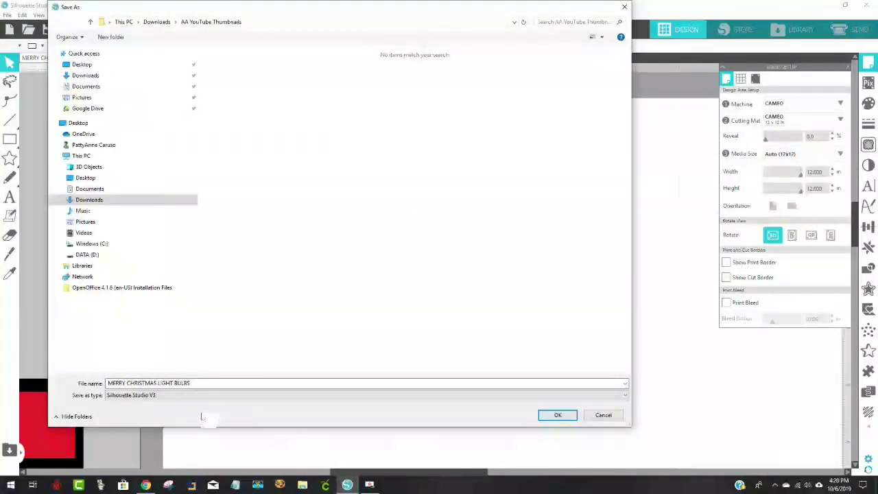
left_click(192, 397)
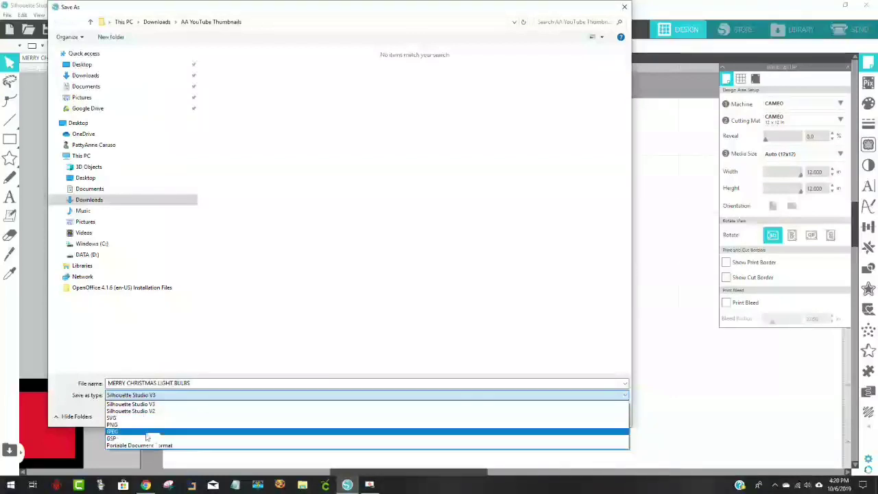
left_click(624, 8)
left_click(624, 9)
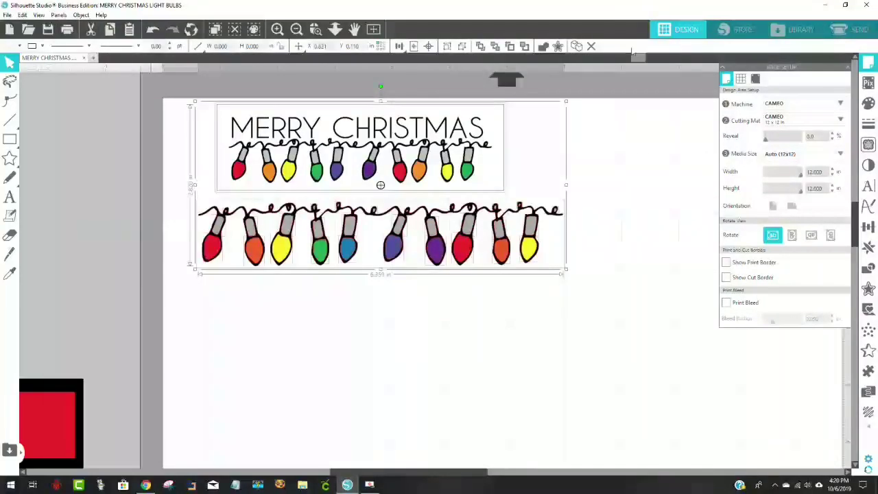
Select all the pieces of the colored light string below the reference image and group them.
left_click(591, 272)
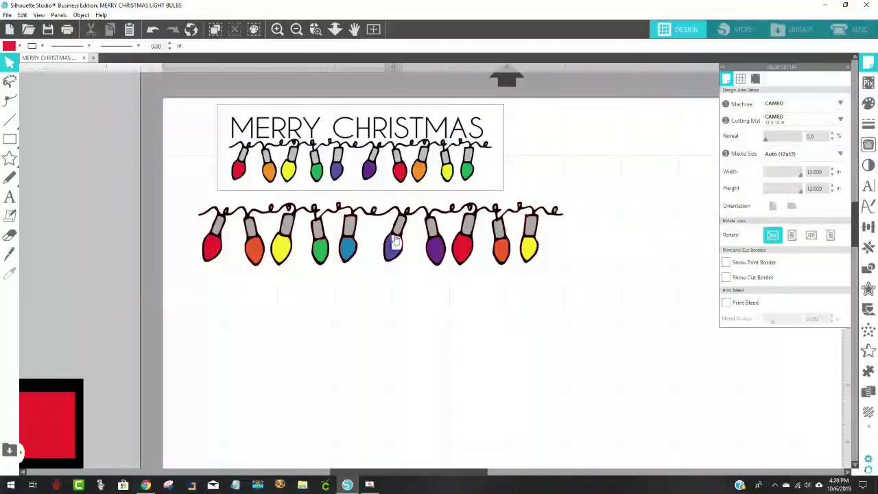
left_click(395, 240)
left_click_drag(590, 260, 173, 206)
right_click(229, 220)
left_click(249, 374)
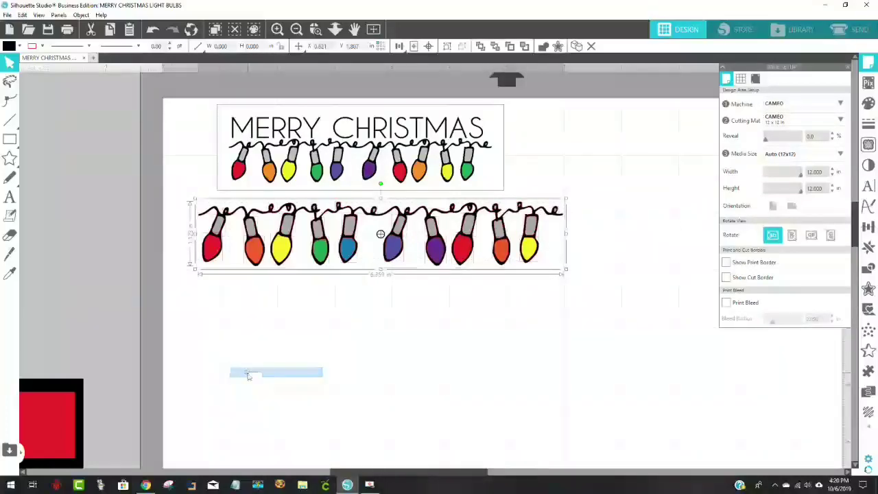
Move the grouped light string slightly down and to the right of its place below the Merry Christmas image and deselect it.
left_click(472, 178)
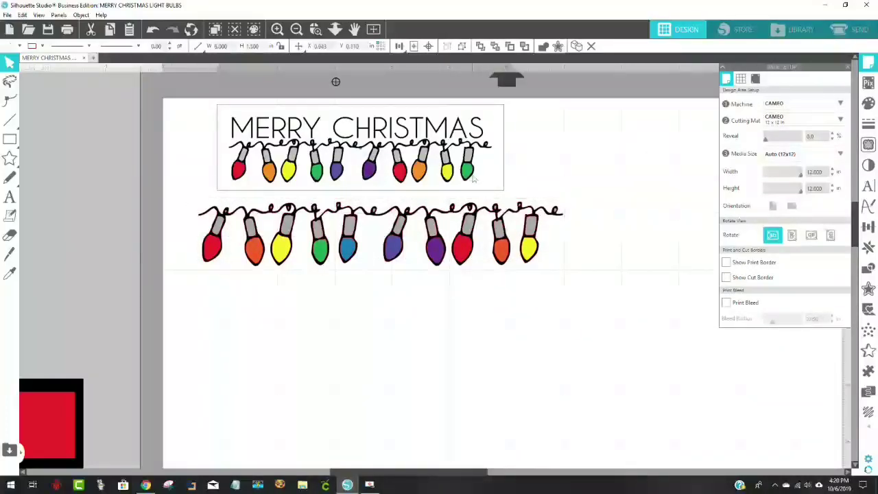
left_click(473, 178)
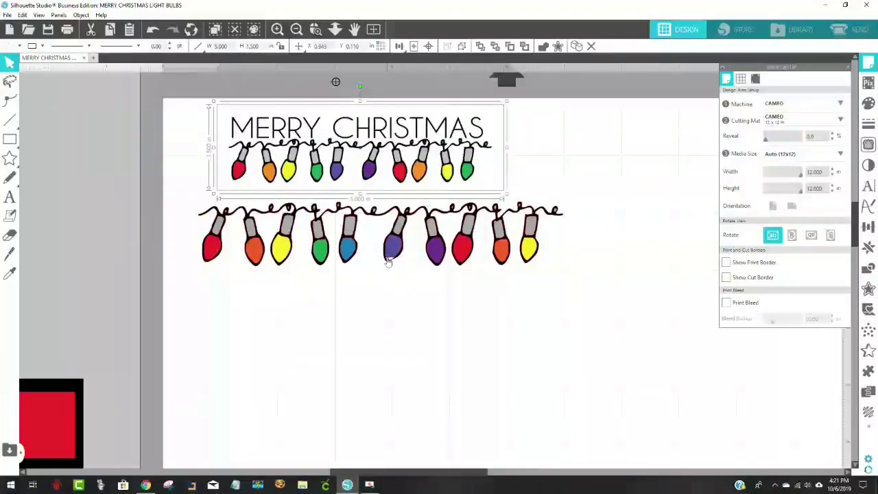
left_click_drag(388, 257, 415, 271)
left_click(339, 309)
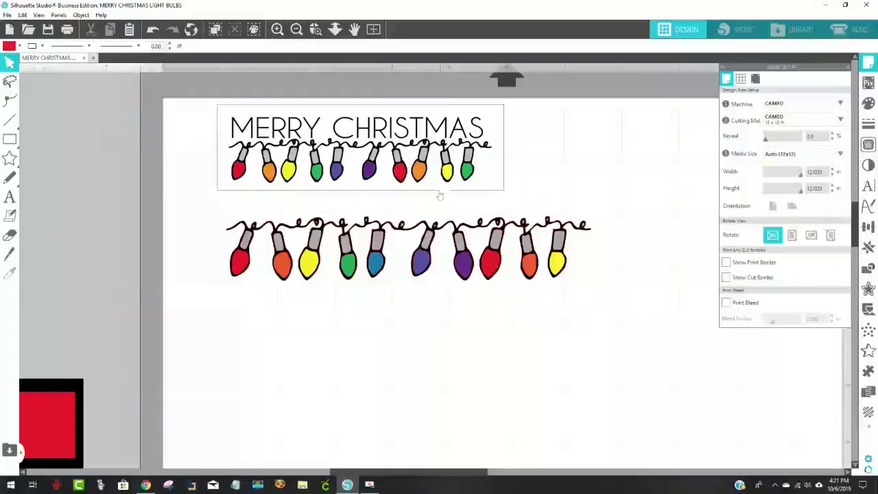
Try to narrow only the light string's width to about 6.14 in and about 2.68 in, undoing each stretch.
left_click(559, 259)
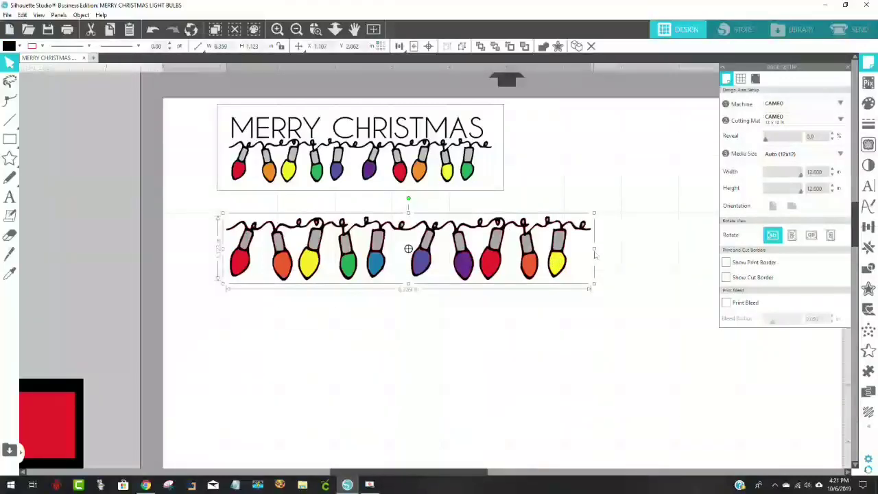
mouse_move(594, 249)
left_mouse_down()
mouse_move(515, 249)
mouse_move(582, 249)
left_mouse_up()
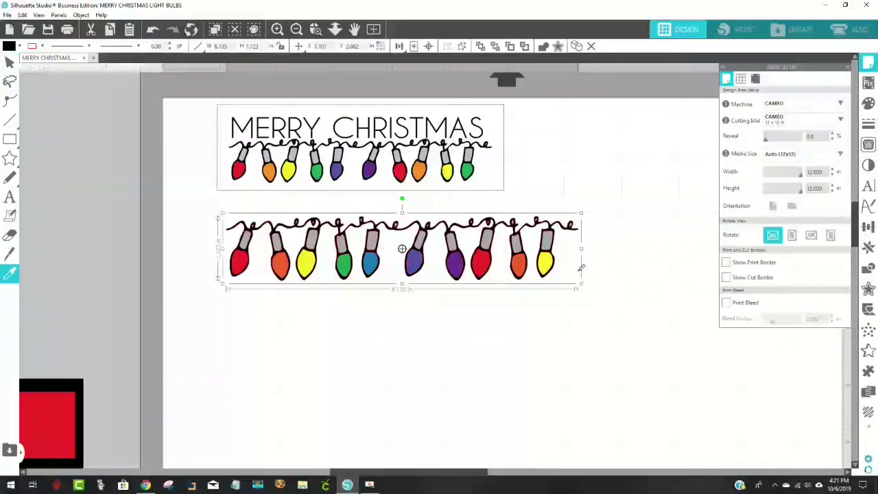
key("ctrl+z")
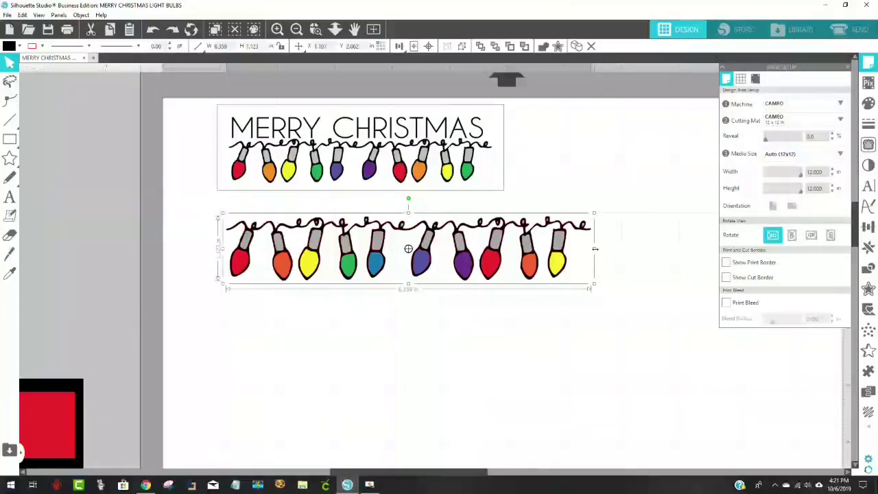
left_click_drag(595, 253, 384, 284)
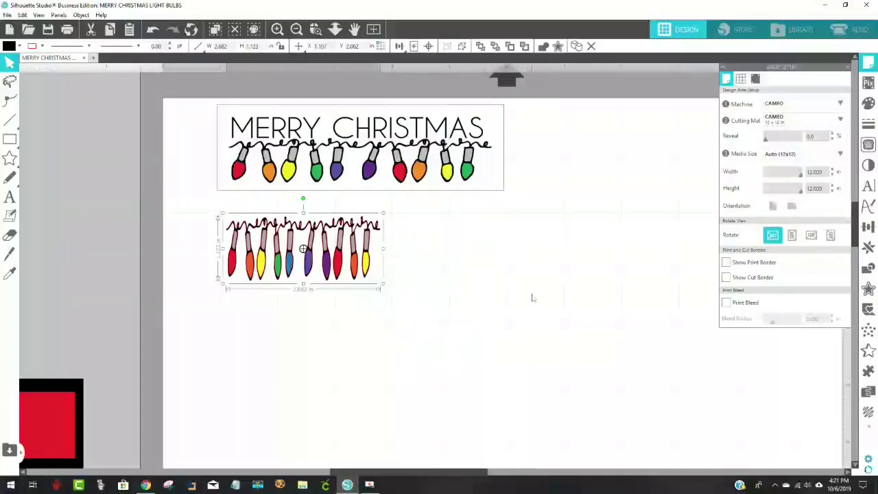
key("i")
key("ctrl+z")
key("ctrl+z")
key("v")
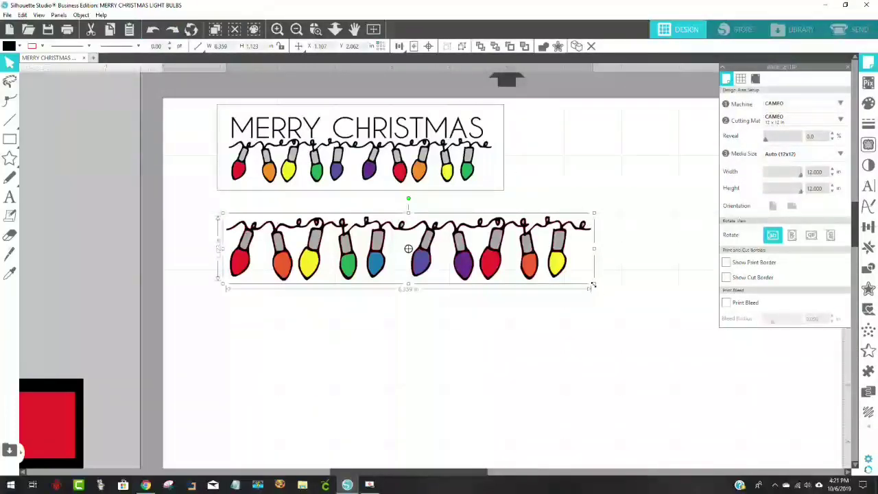
Scale the light string proportionally to about 4.21 in wide and move it and the Merry Christmas image off the page.
left_click_drag(597, 288, 470, 275)
left_click_drag(346, 237, 61, 146)
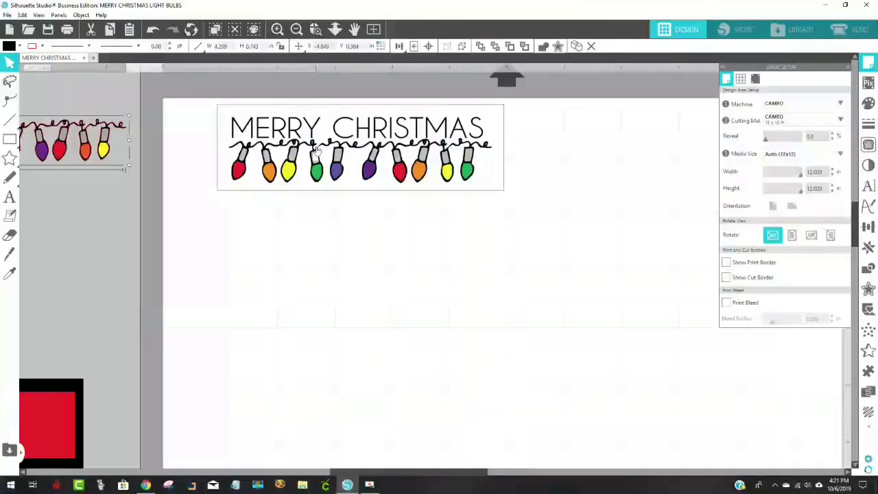
left_click_drag(315, 148, 4, 179)
left_click(183, 313)
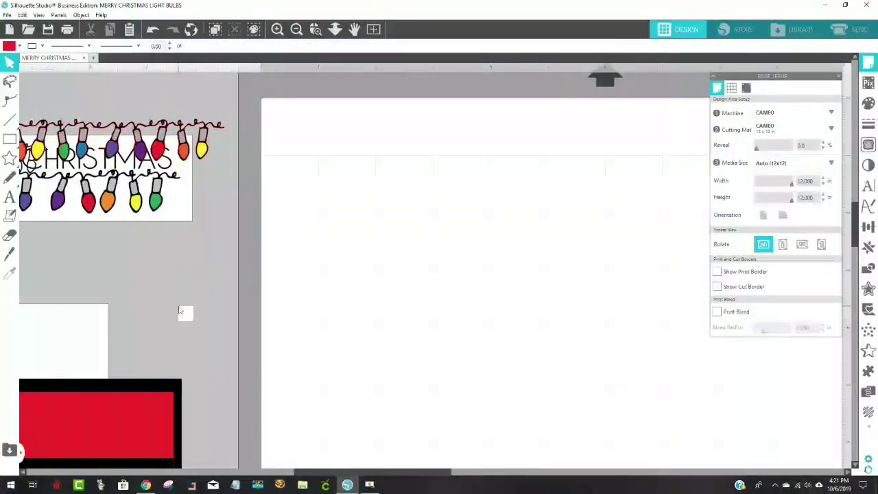
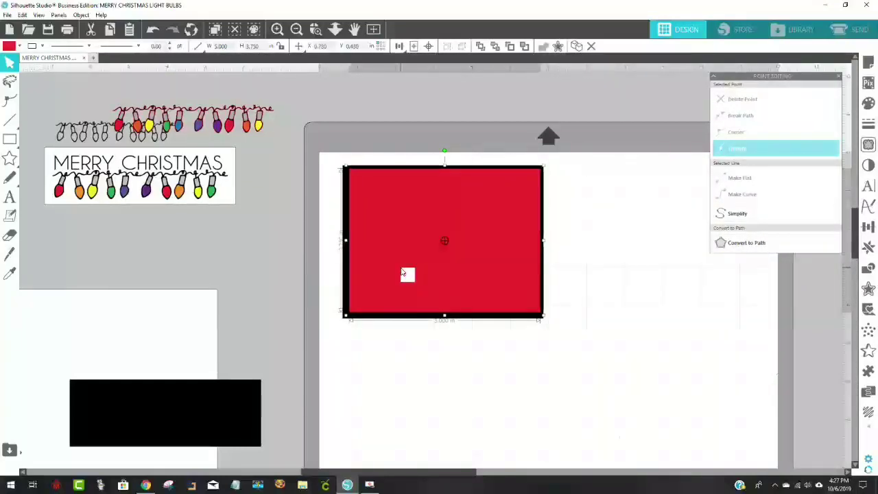
Move the white 8.5 by 5.5 in card base onto the page behind the red and black panel and fill it with gray.
left_click(53, 315)
left_click_drag(90, 338, 423, 213)
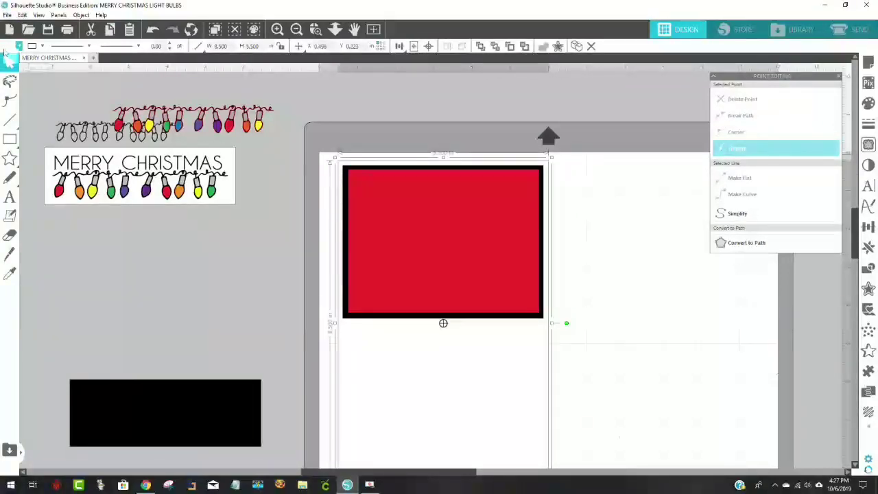
left_click(20, 46)
left_click(98, 70)
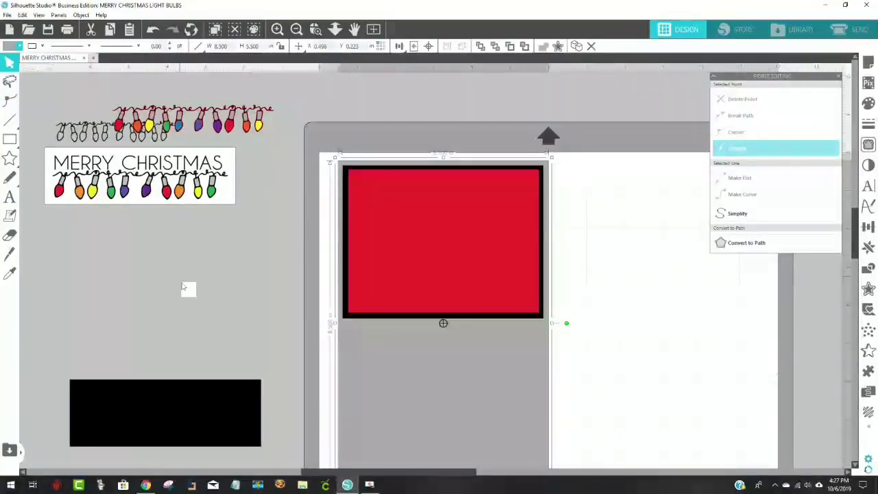
left_click(189, 324)
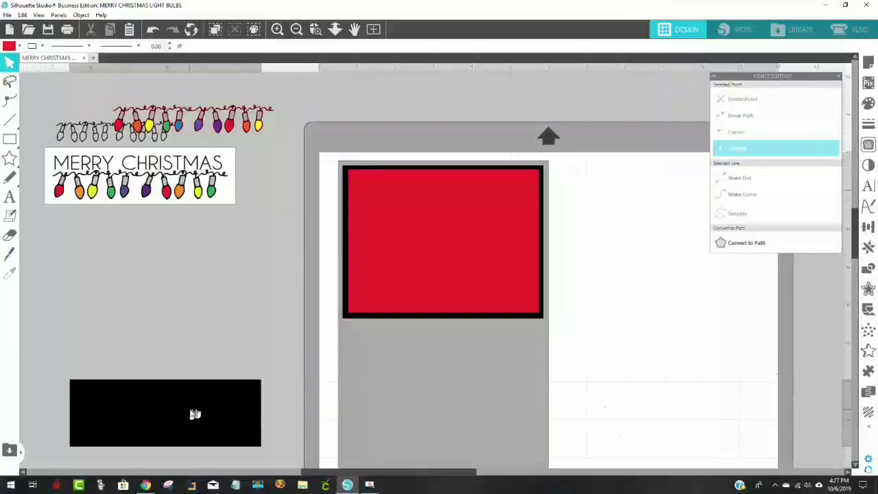
Layer the black strip and the Merry Christmas image across the middle of the red panel on the card base.
left_click_drag(190, 414, 462, 246)
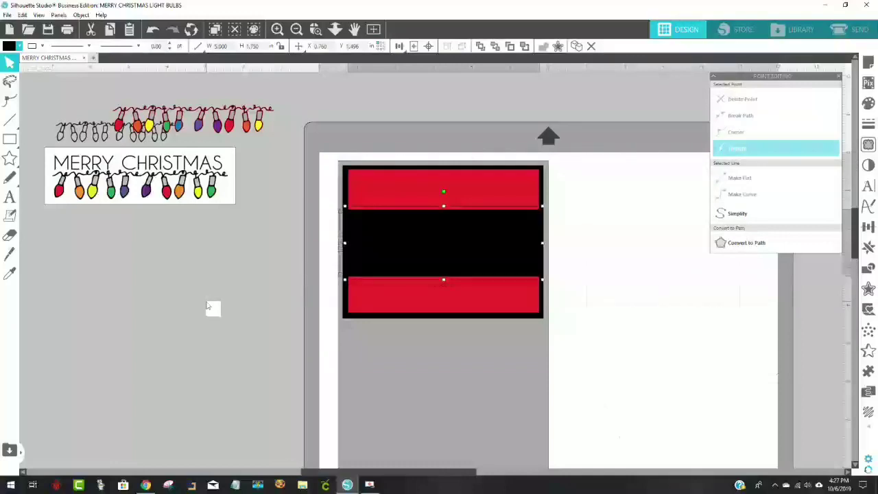
left_click(134, 180)
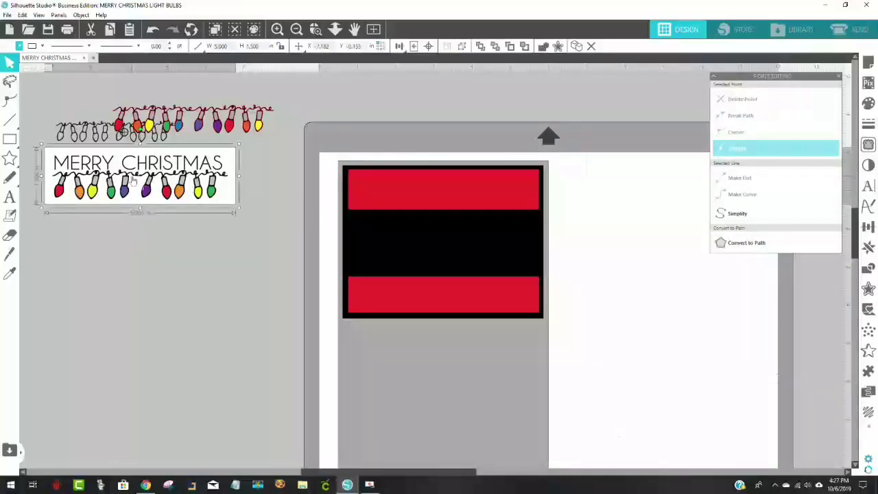
left_click_drag(134, 180, 436, 245)
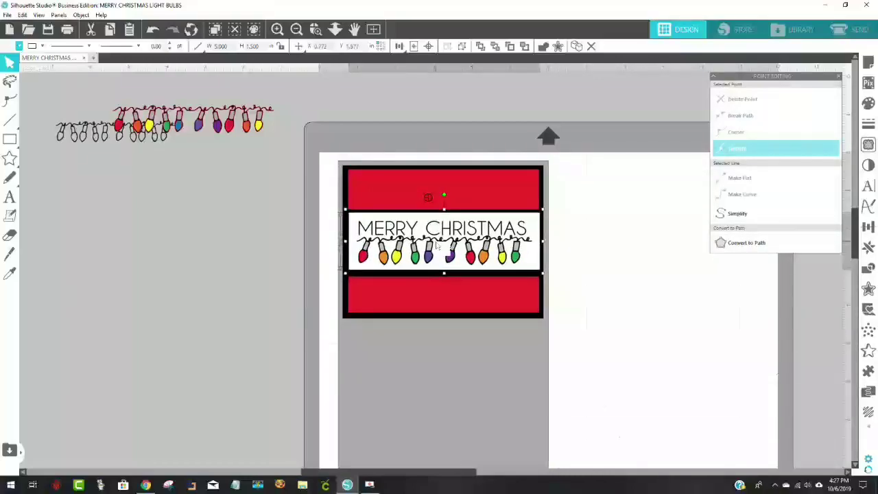
Move the Merry Christmas image, black strip, red panel, black panel and gray card base off the page, keeping the image above the panels.
key("ctrl+z")
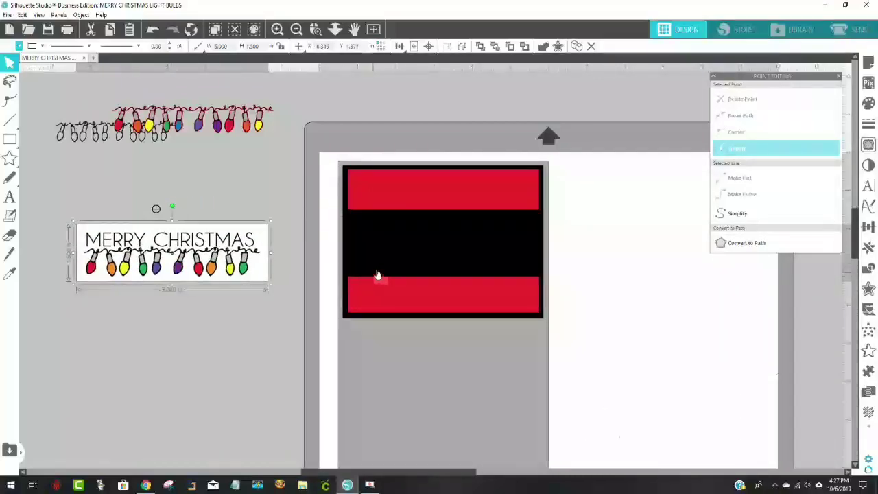
left_click_drag(392, 252, 108, 347)
left_click_drag(441, 237, 150, 321)
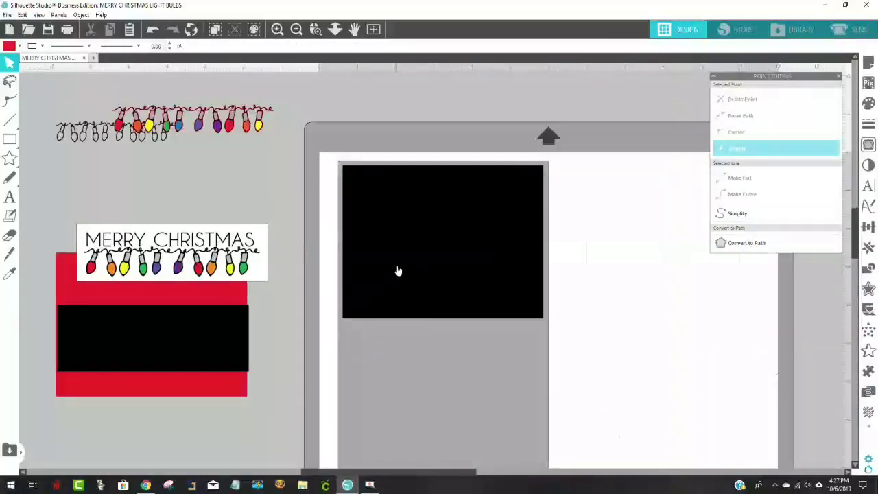
left_click_drag(398, 268, 98, 346)
left_click_drag(409, 280, 76, 370)
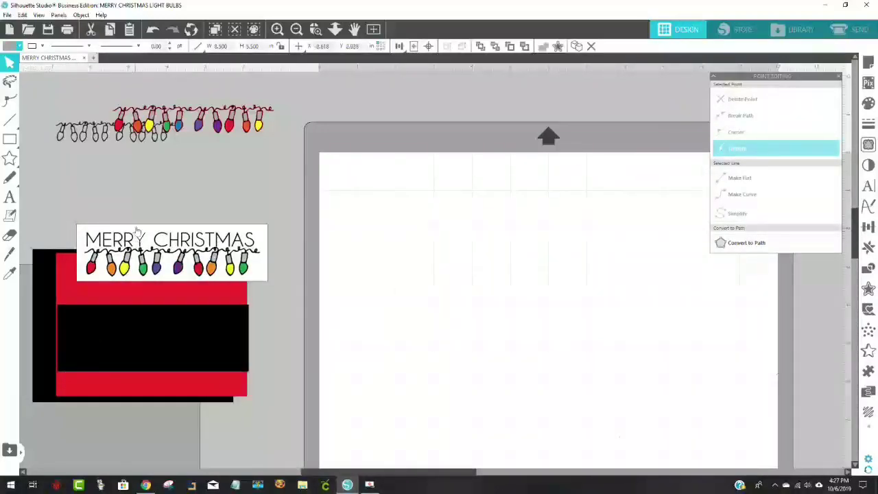
left_click_drag(149, 233, 188, 183)
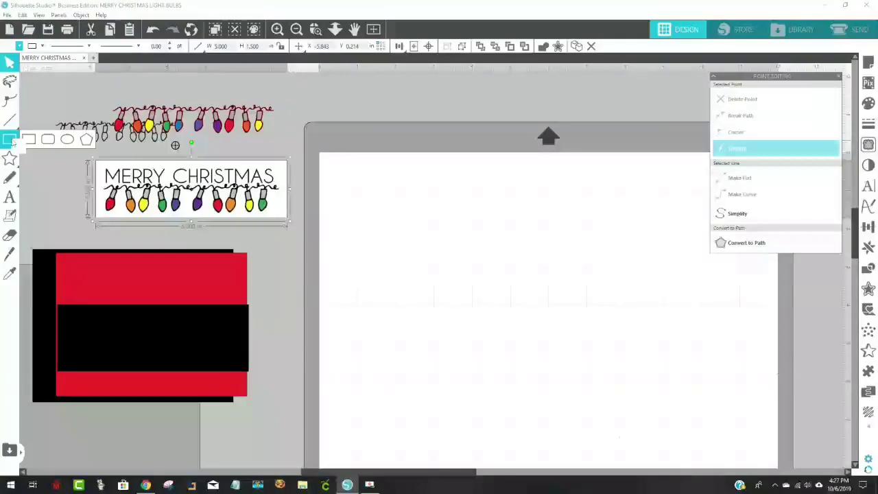
Draw a red rectangle about 5.4 by 1.75 in near the top of the empty page.
left_click(9, 139)
left_click_drag(369, 189, 577, 262)
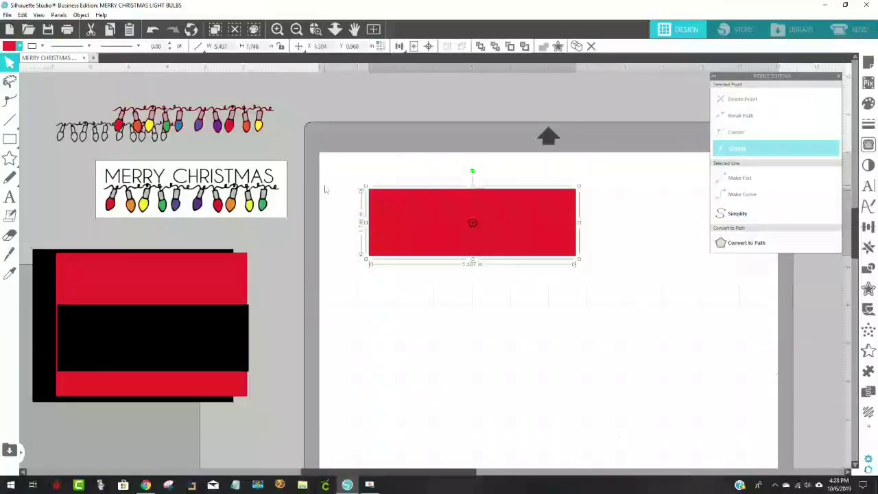
left_click_drag(441, 231, 441, 231)
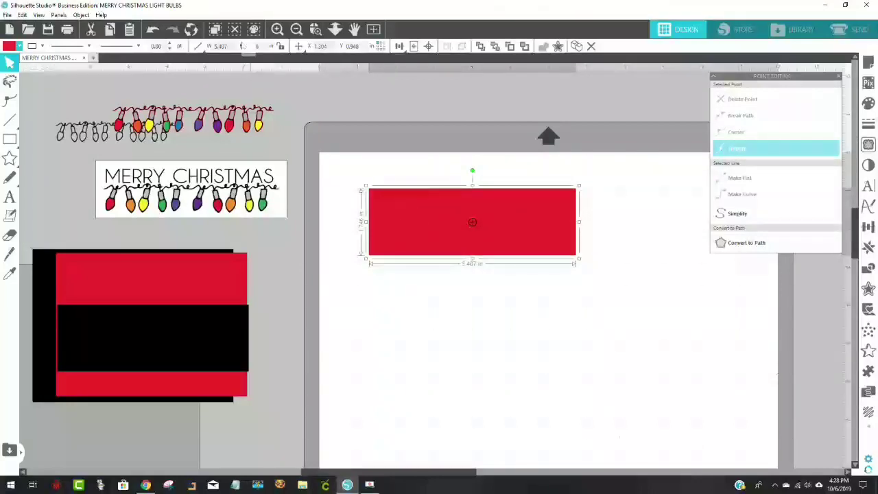
Set the red rectangle's width to 5 in and its height to 1.5 in.
left_click(200, 46)
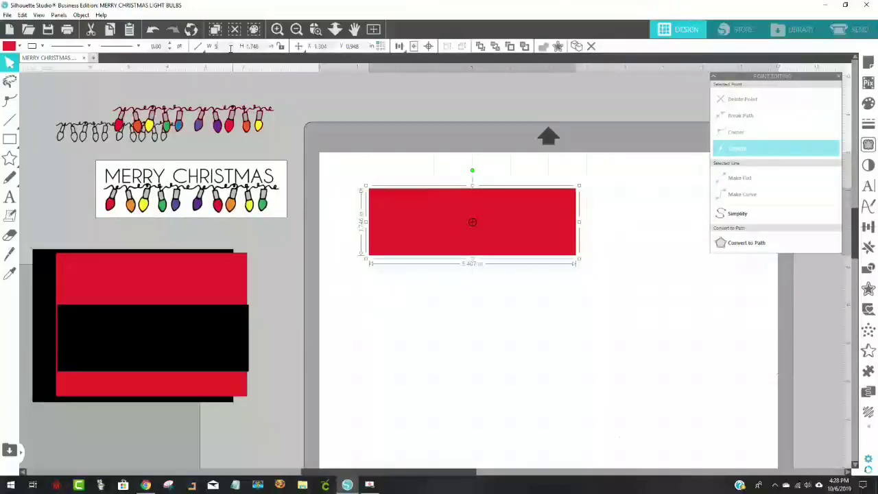
left_click(230, 48)
type("5")
key("Return")
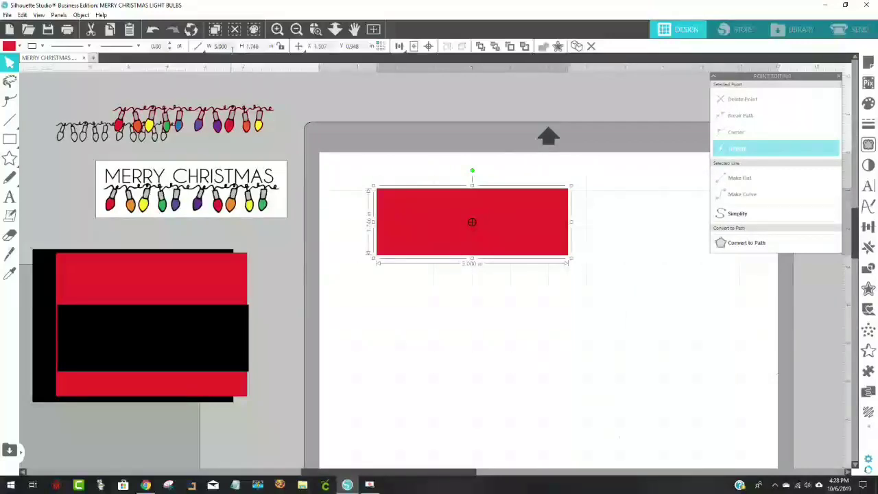
double_click(252, 46)
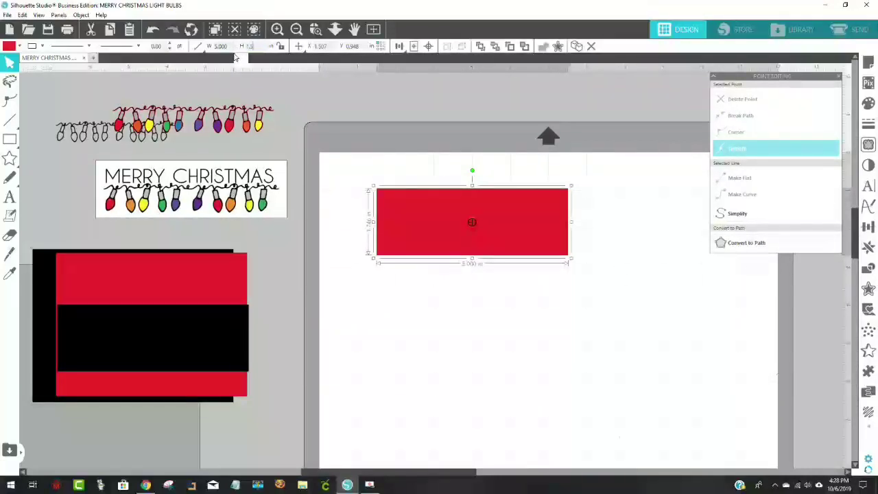
type("1.5")
key("Return")
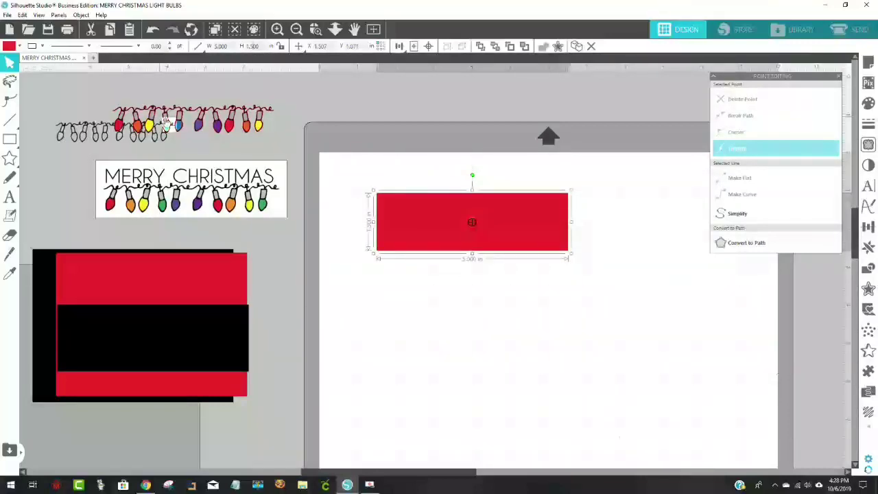
Bring the colored light string to the front and place it across the lower part of the red rectangle.
left_click_drag(180, 128, 456, 232)
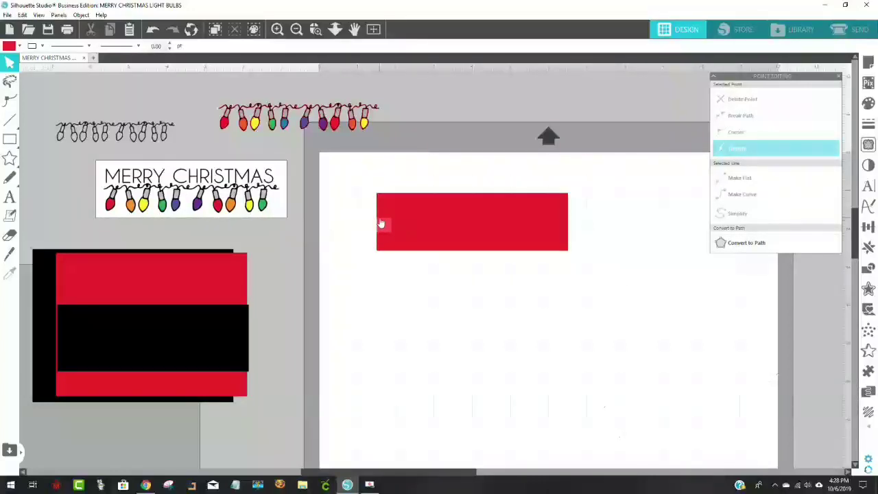
left_click(444, 231)
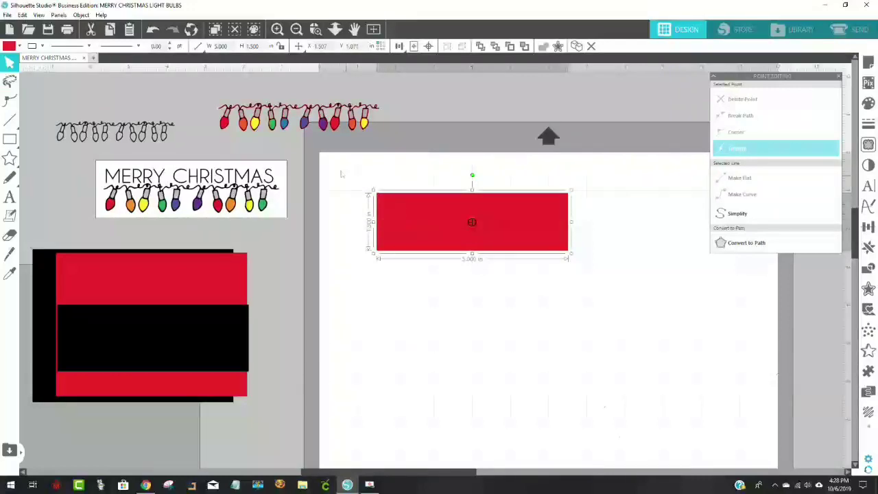
left_click_drag(310, 122, 428, 137)
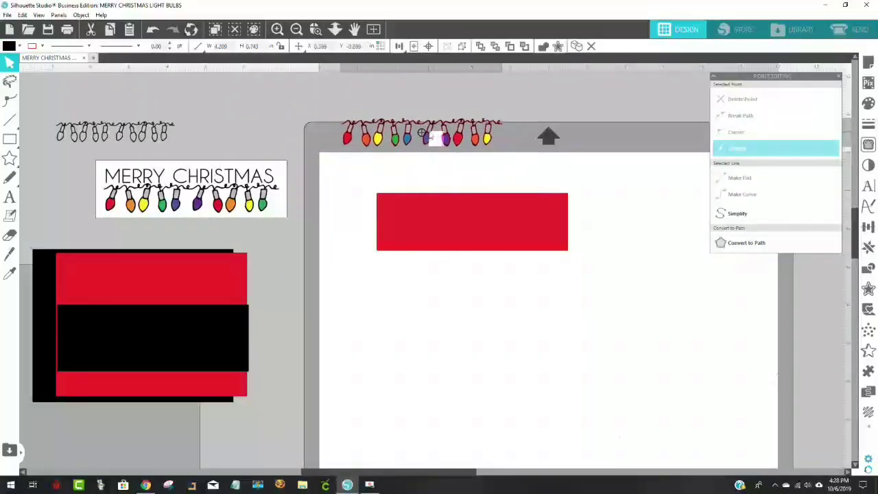
right_click(429, 137)
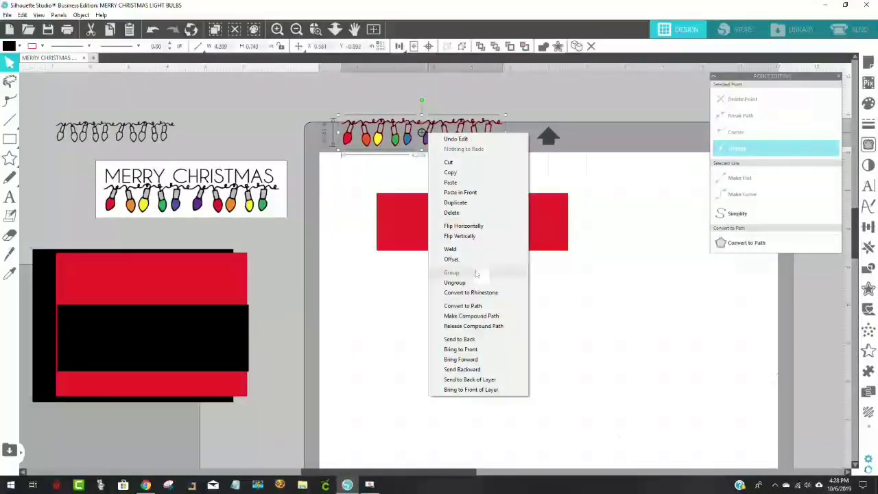
left_click(461, 349)
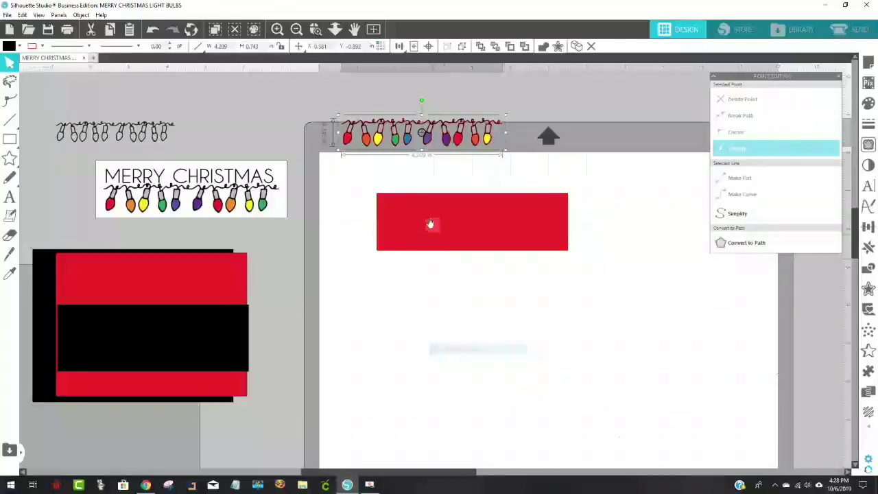
left_click_drag(419, 144, 458, 243)
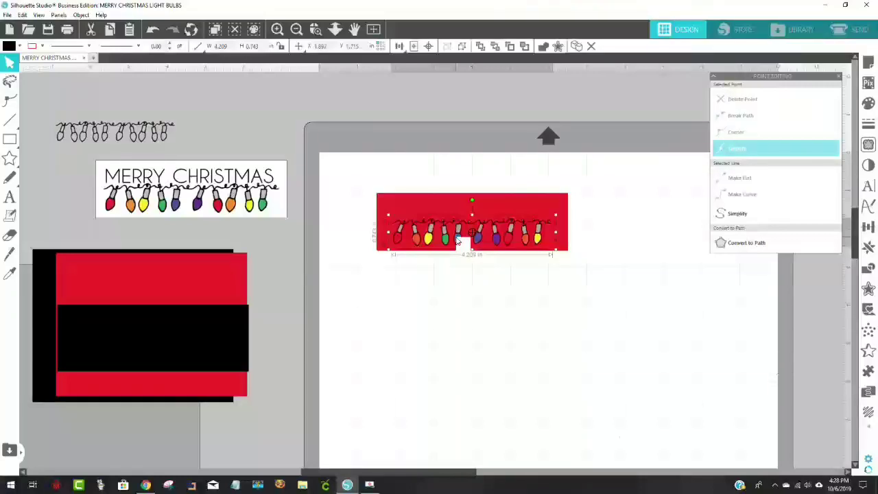
left_click_drag(457, 241, 457, 245)
left_click(530, 347)
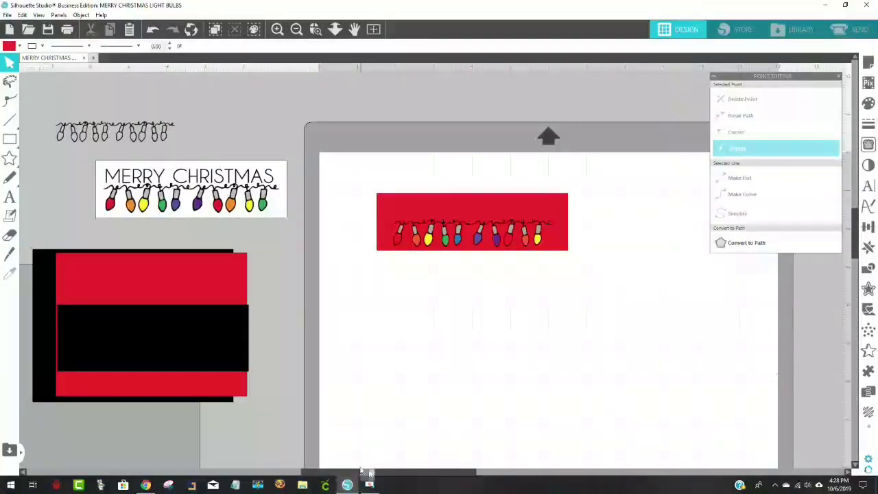
Move the CAVIAR DREAMS text from the area beside the page to just below the red rectangle.
left_click_drag(361, 471, 209, 478)
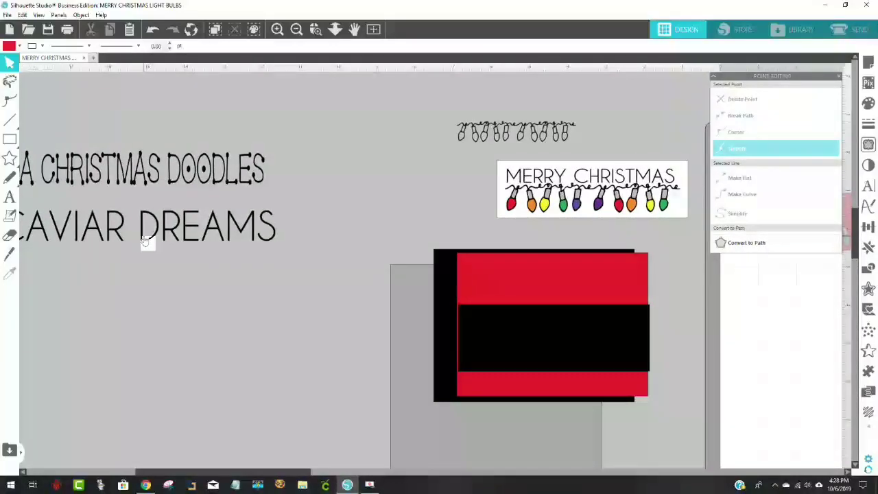
left_click_drag(145, 240, 742, 301)
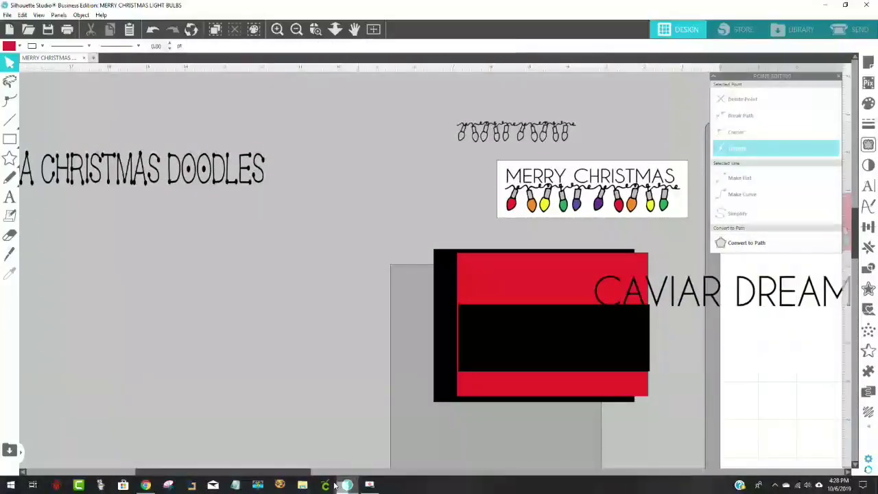
left_click_drag(283, 473, 469, 472)
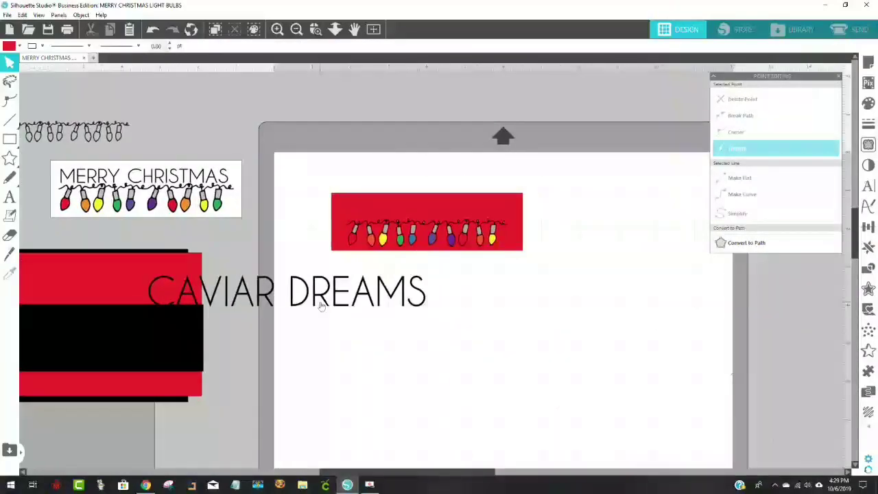
left_click_drag(316, 303, 463, 310)
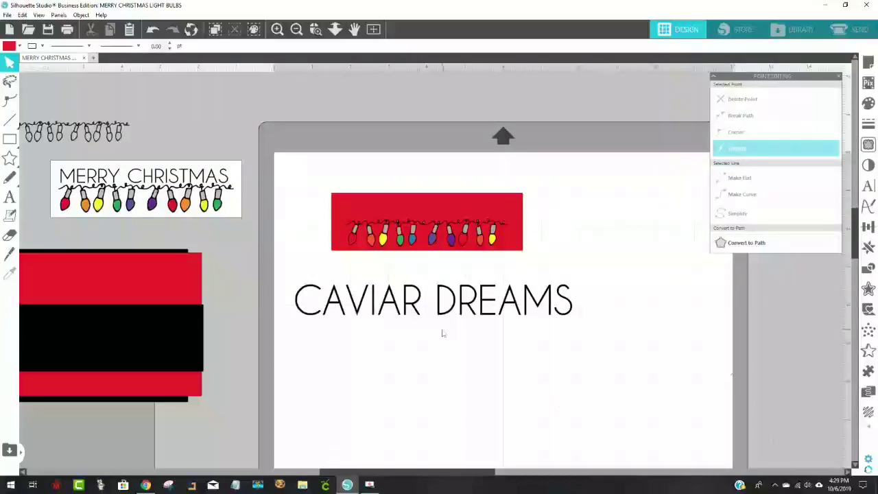
Apply bold, italic and underline to the whole CAVIAR DREAMS text using the text style options.
left_click(480, 305)
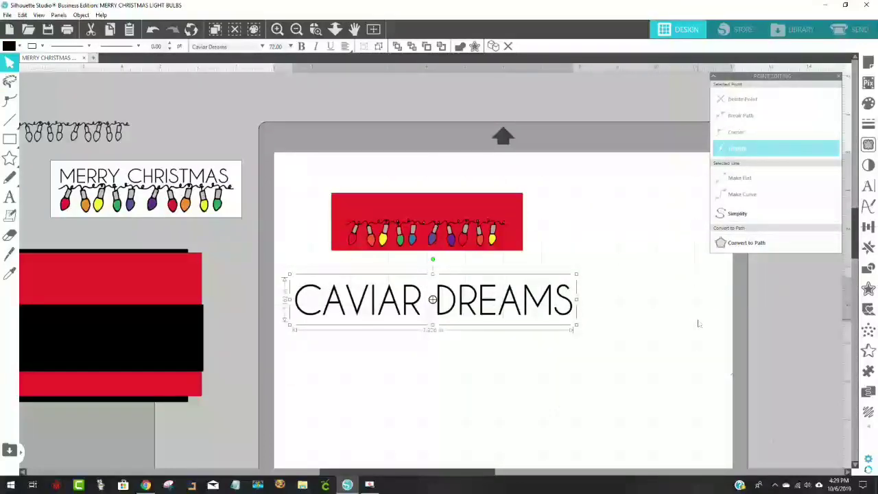
double_click(425, 301)
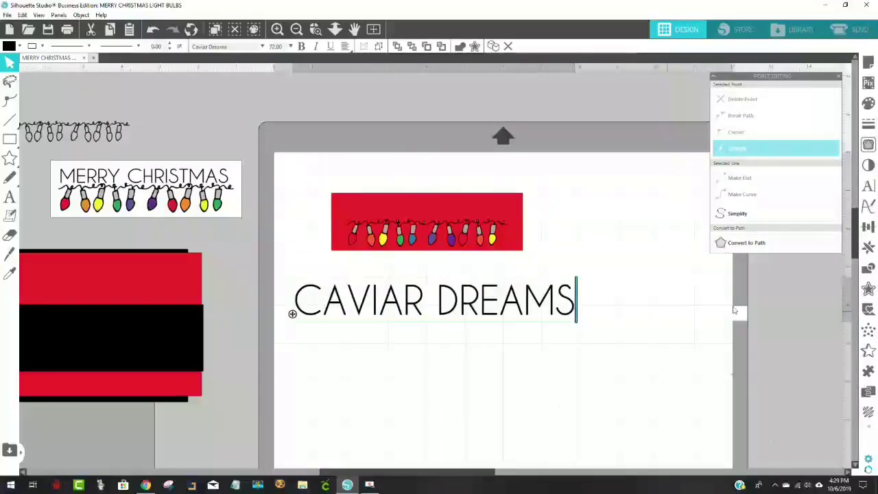
left_click(838, 77)
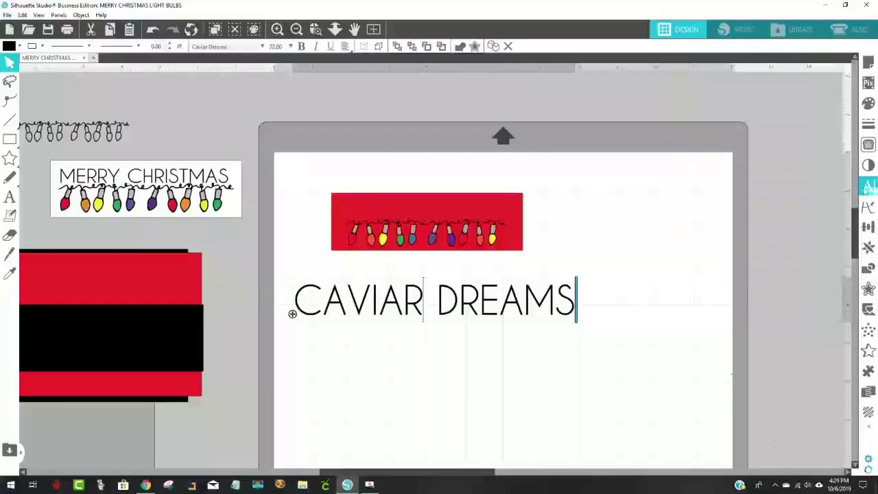
left_click(865, 188)
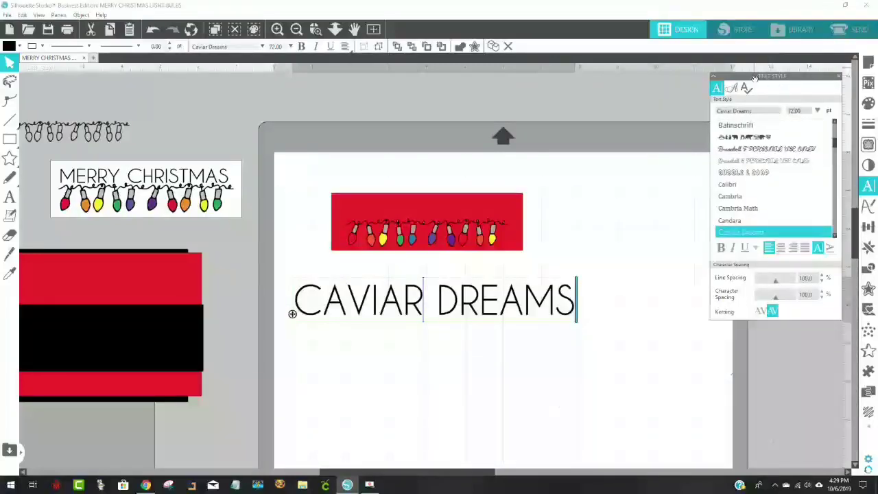
left_click_drag(754, 77, 689, 110)
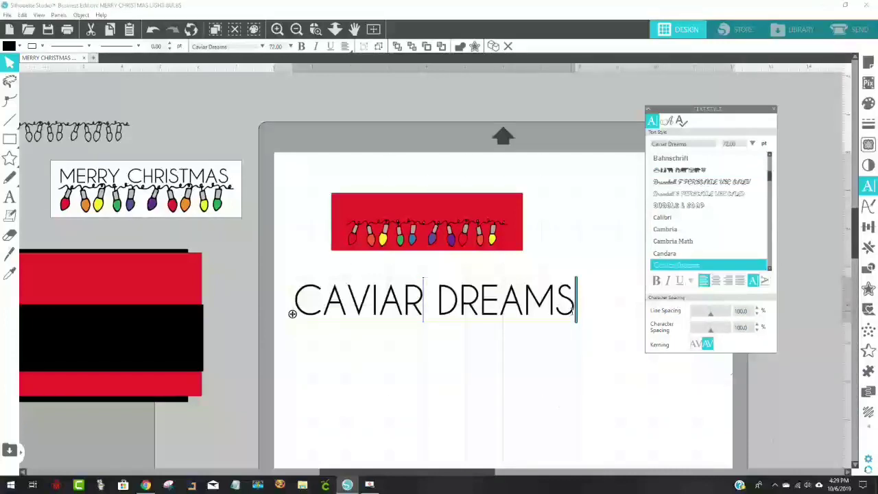
left_click_drag(573, 309, 258, 302)
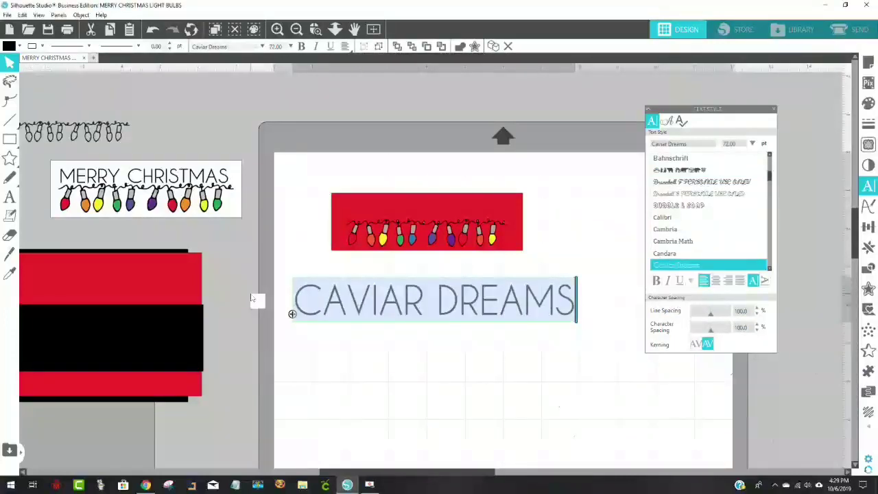
left_click(655, 281)
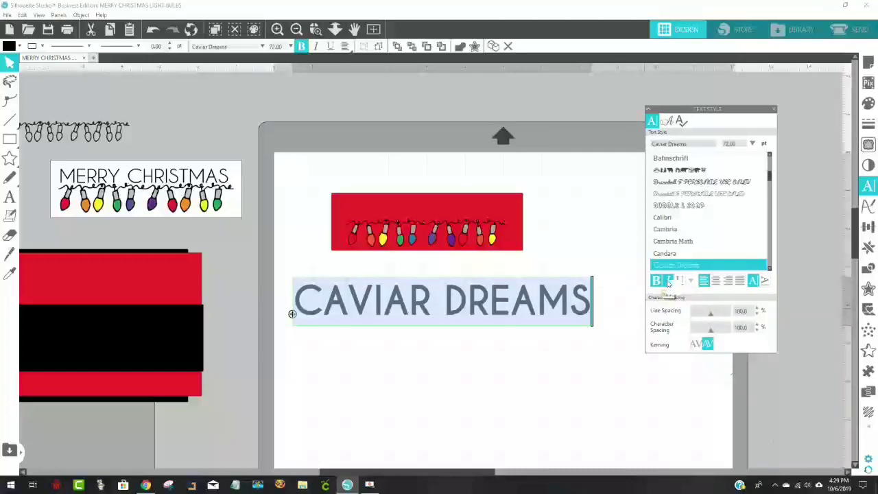
left_click(667, 281)
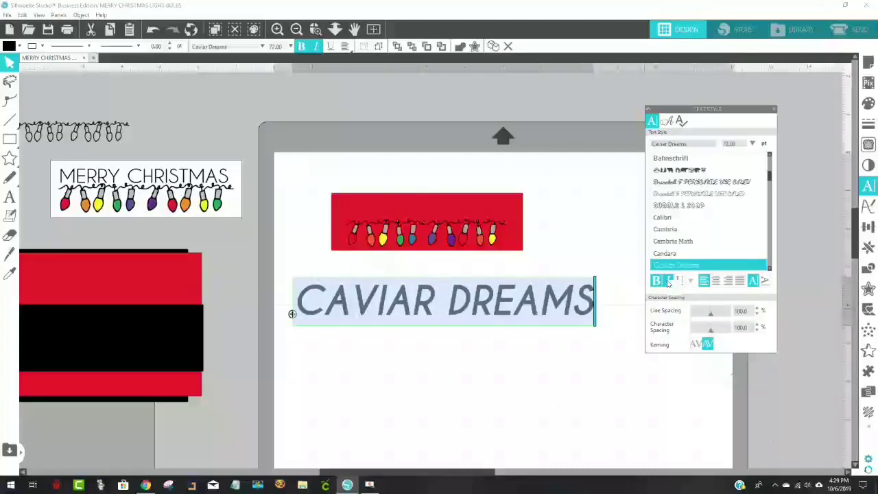
left_click(679, 281)
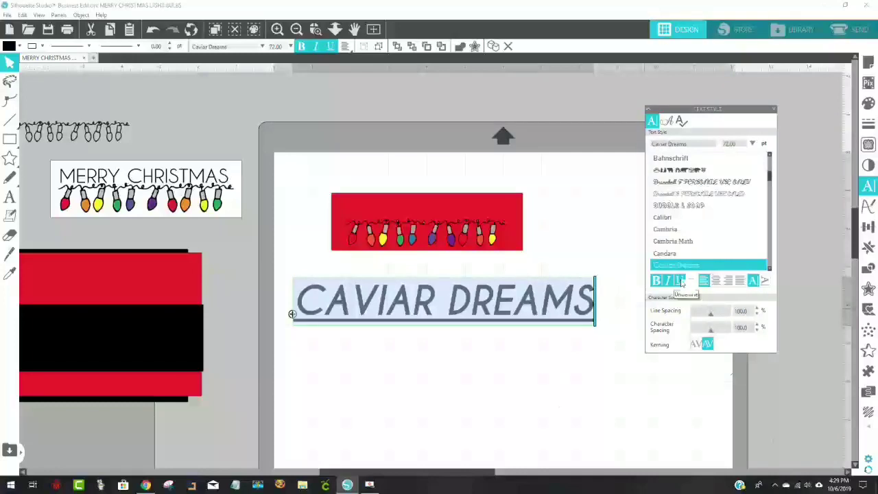
left_click(553, 344)
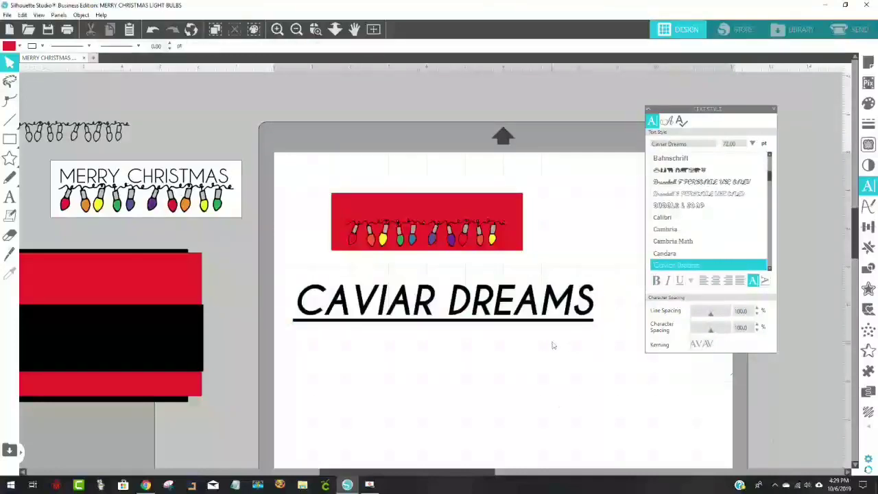
double_click(593, 315)
key("ctrl+i")
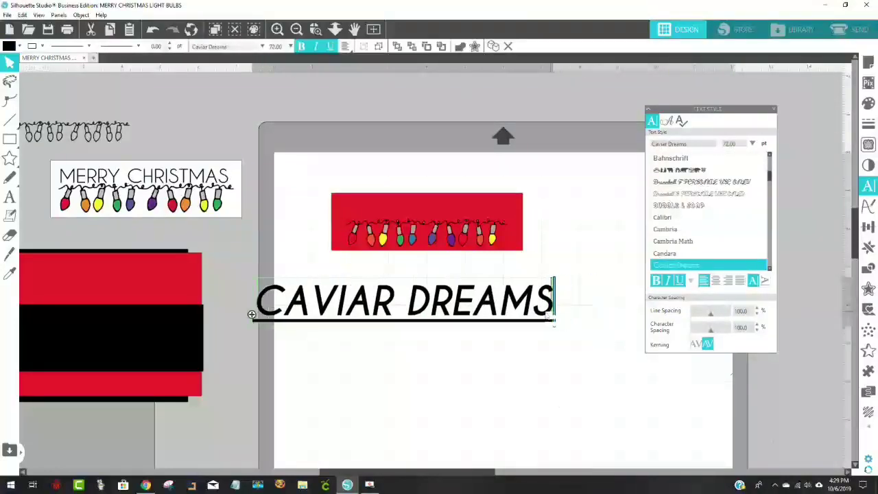
key("Escape")
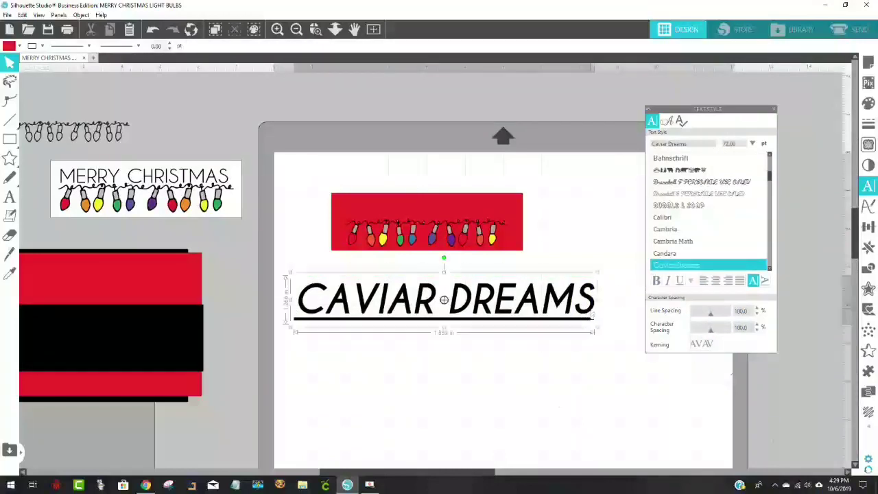
double_click(592, 315)
left_click(568, 357)
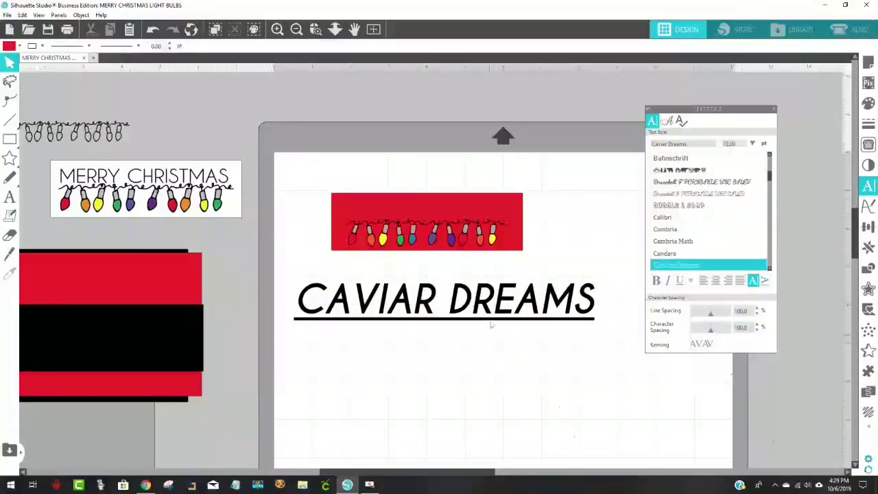
Remove the underline, italic and bold styling from the CAVIAR DREAMS text.
left_click(490, 319)
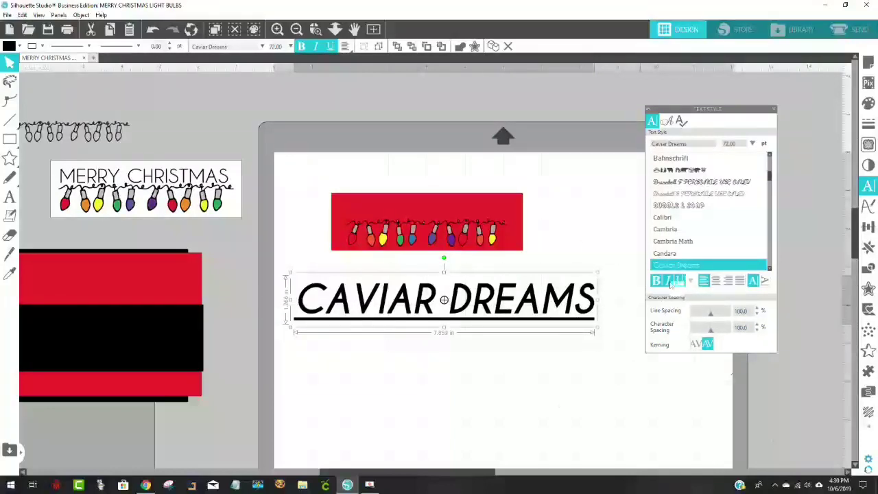
double_click(590, 307)
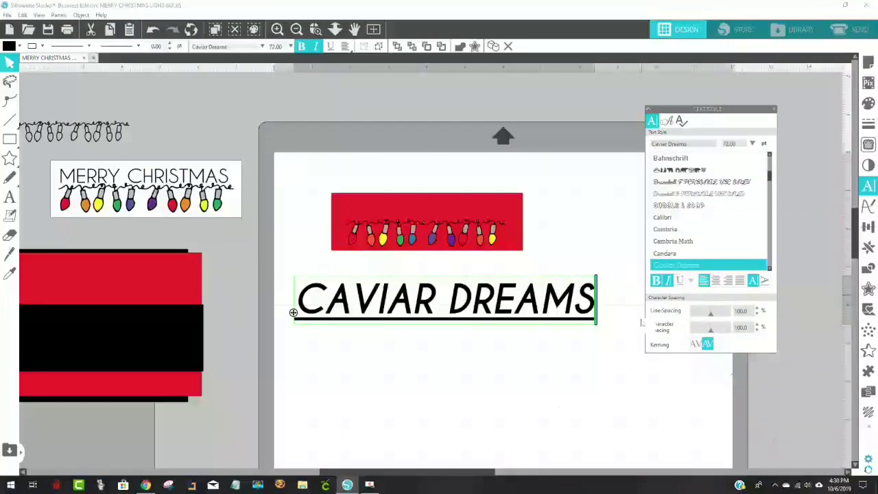
left_click(588, 411)
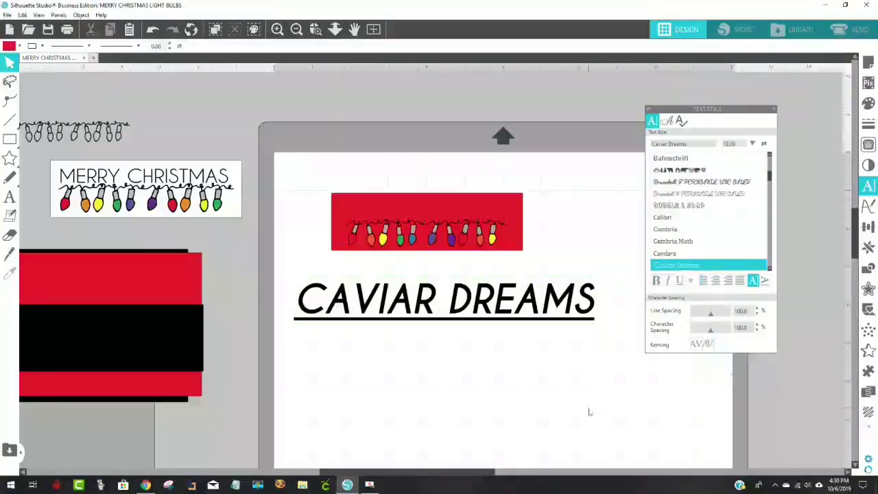
left_click(580, 319)
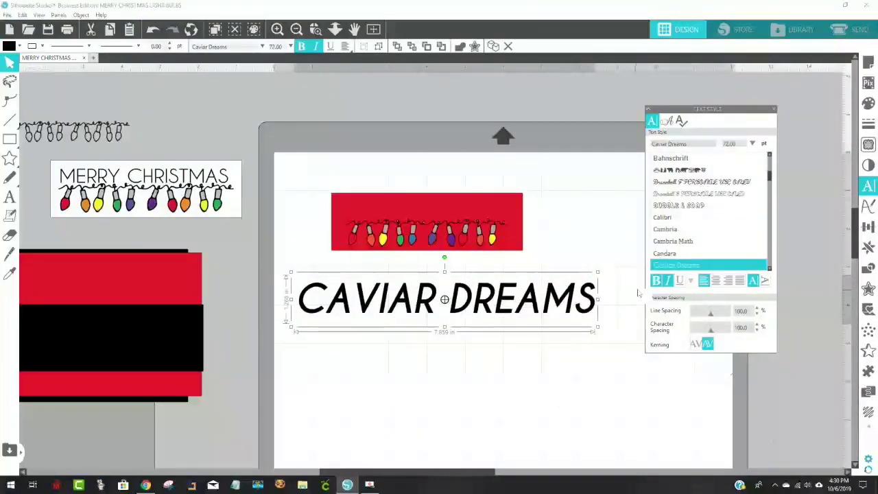
left_click(668, 280)
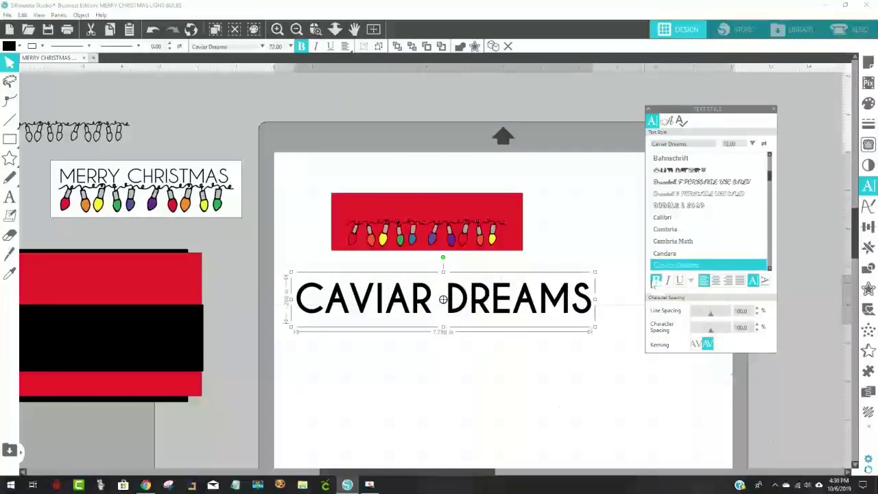
left_click(655, 281)
left_click(560, 315)
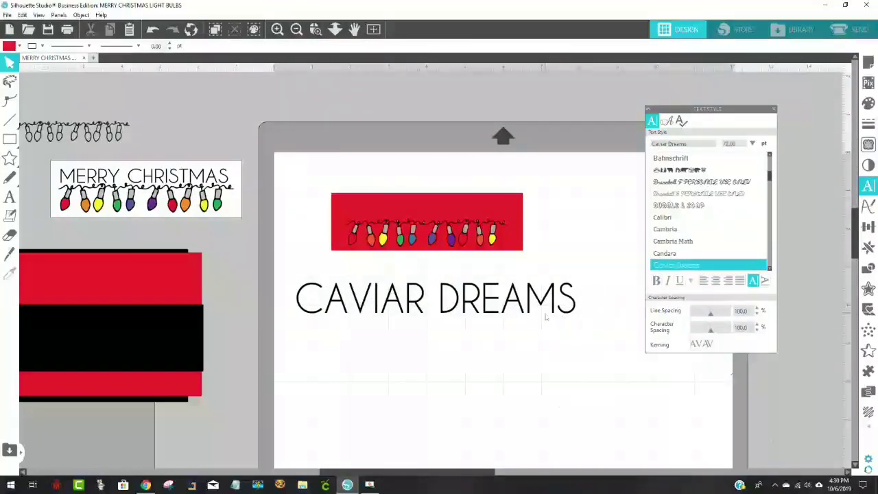
Scale the CAVIAR DREAMS text to about 4.17 in wide above the light string, and send the red rectangle to the back.
left_click(569, 317)
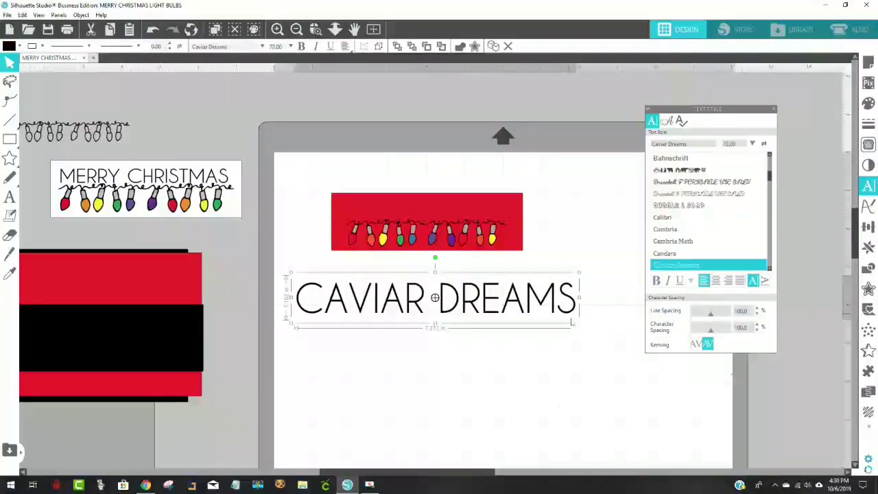
left_click_drag(575, 328, 452, 310)
left_click_drag(405, 293, 454, 213)
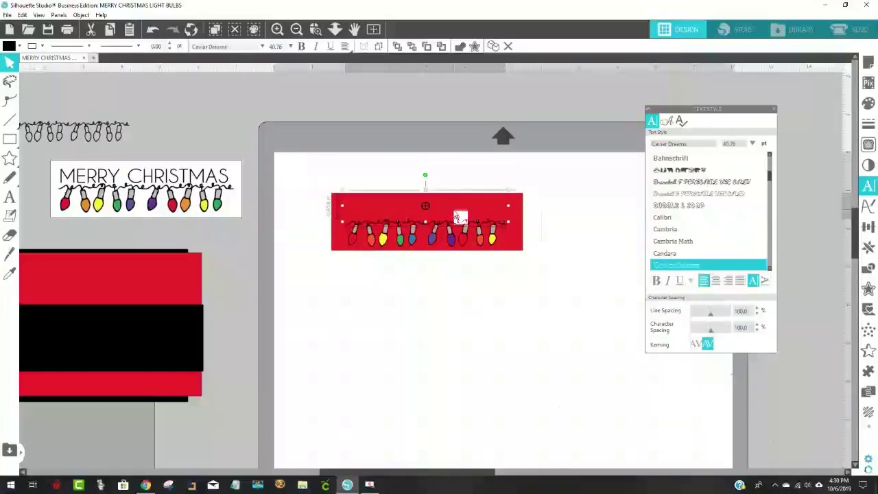
left_click(512, 242)
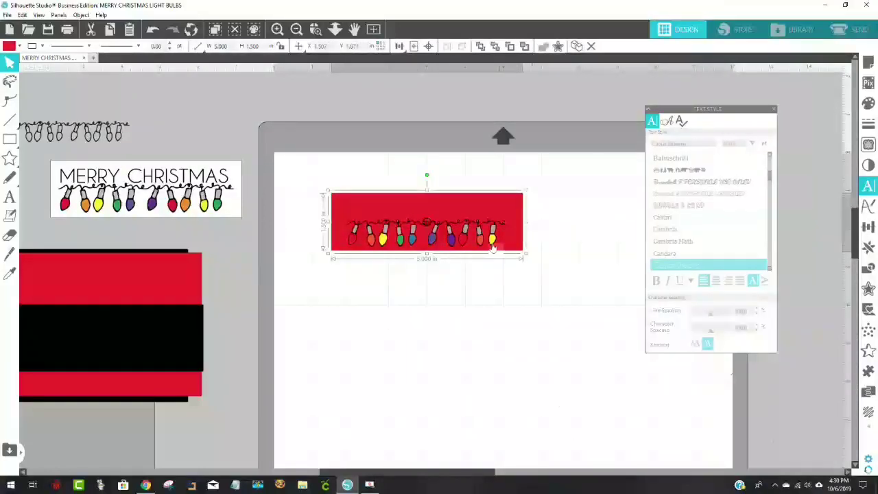
right_click(515, 240)
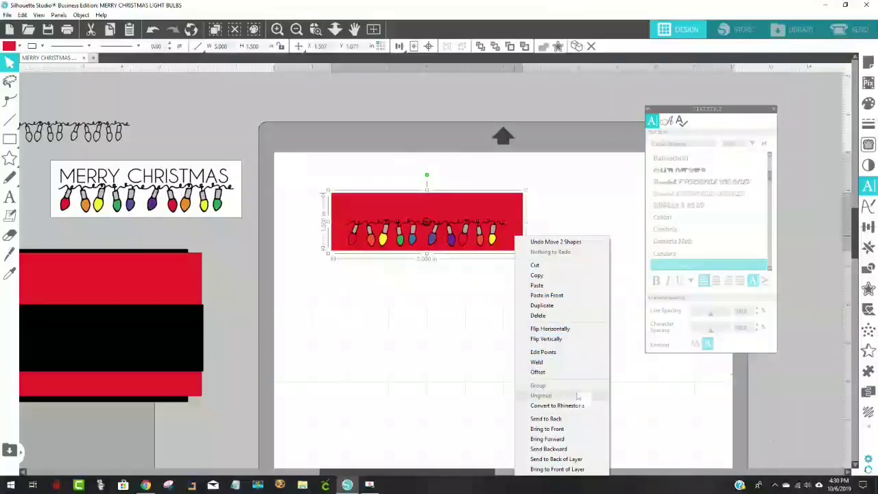
left_click(545, 419)
left_click(480, 284)
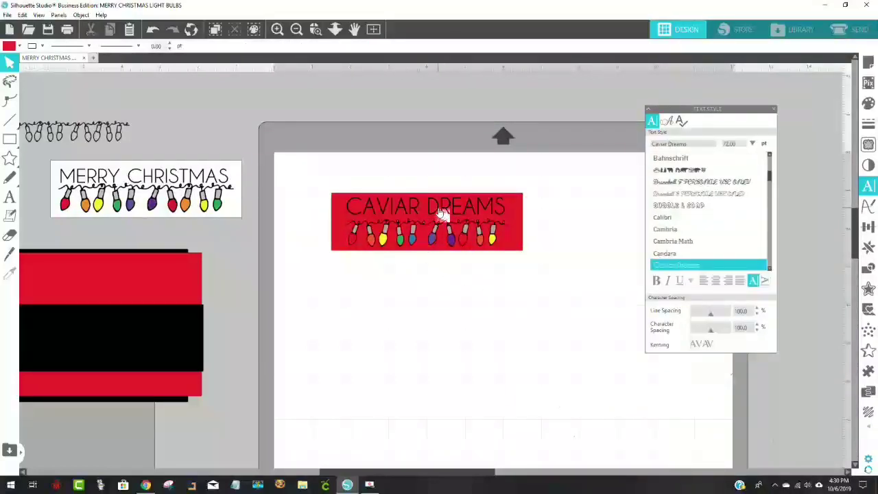
Replace the CAVIAR DREAMS wording with MERRY CHRISTMAS and place the text above the light string on the red rectangle.
left_click_drag(442, 214, 458, 328)
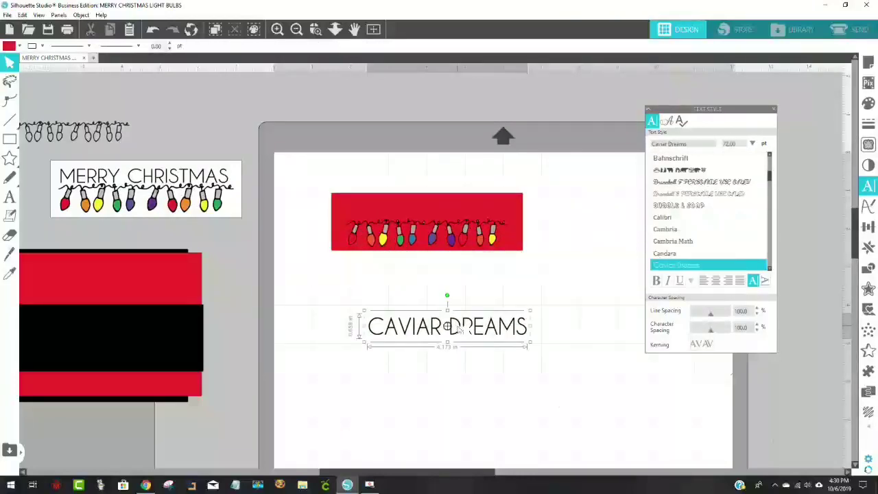
double_click(458, 328)
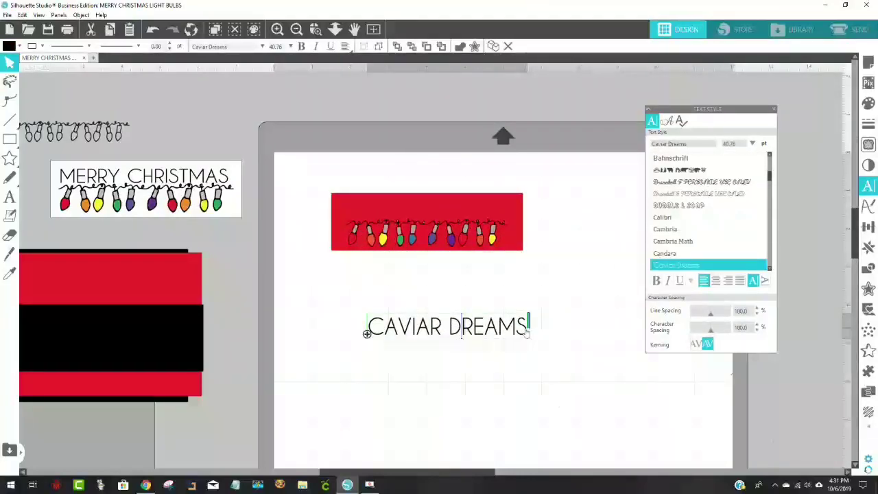
left_click_drag(525, 330, 368, 329)
type("m")
key("BackSpace")
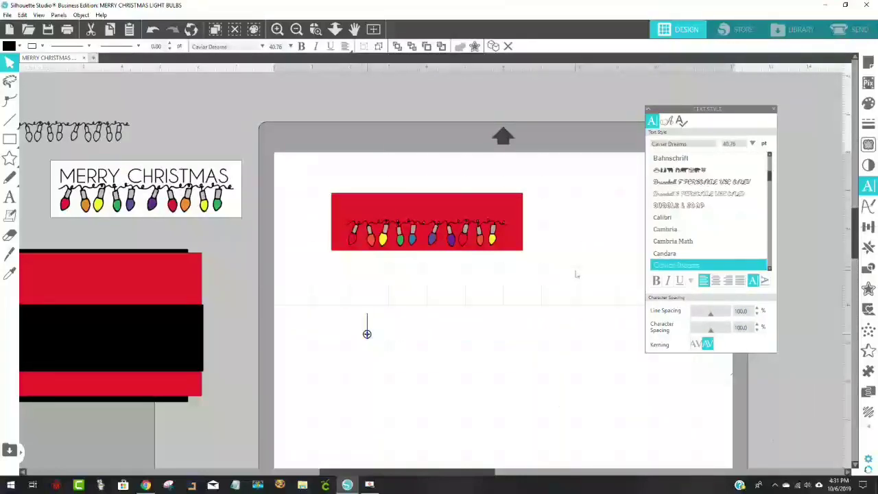
type("MER")
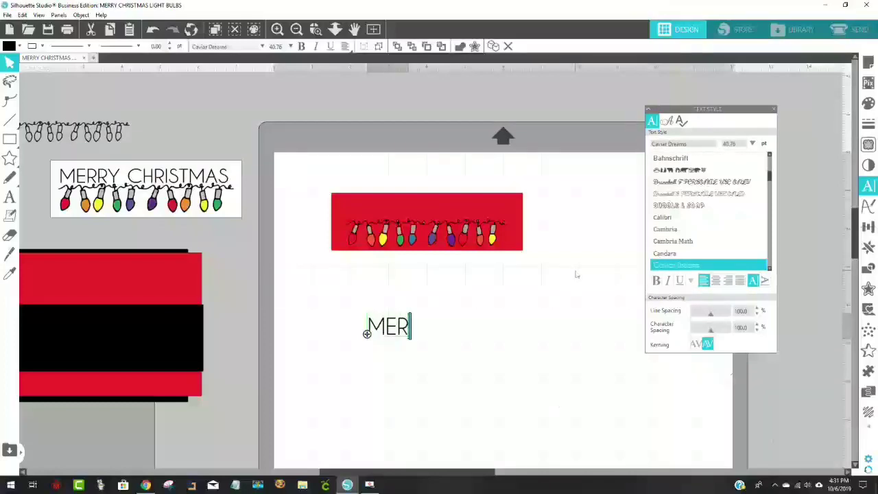
type("RY CHRISTMAS")
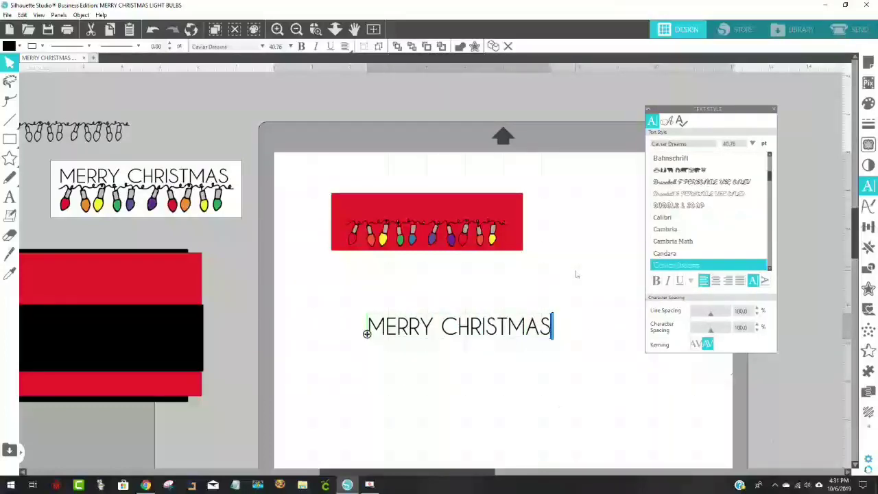
left_click(519, 421)
left_click(403, 334)
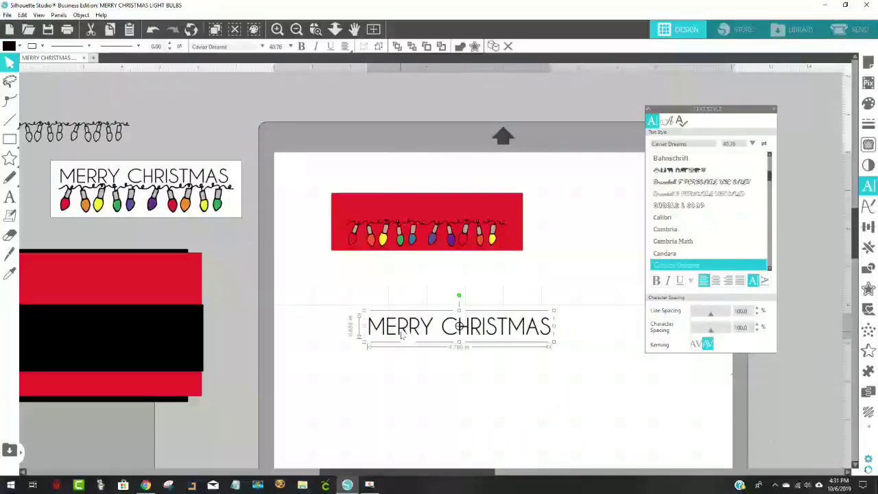
left_click_drag(403, 334, 375, 218)
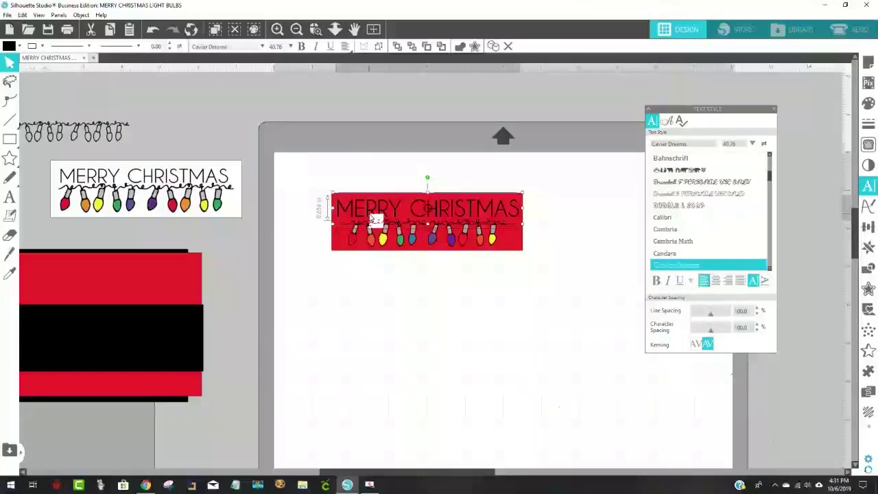
Change the fill color of the 5 by 1.5 in rectangle to light grey.
left_click(336, 248)
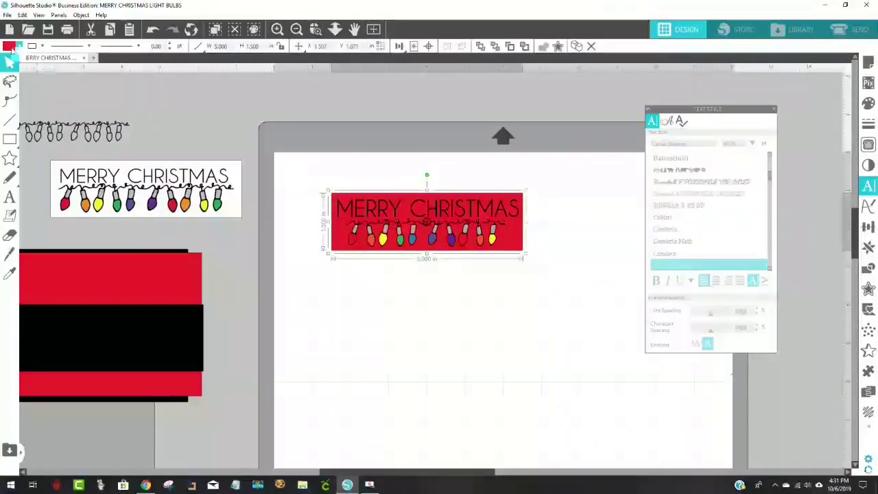
left_click(19, 46)
left_click(30, 80)
left_click(549, 291)
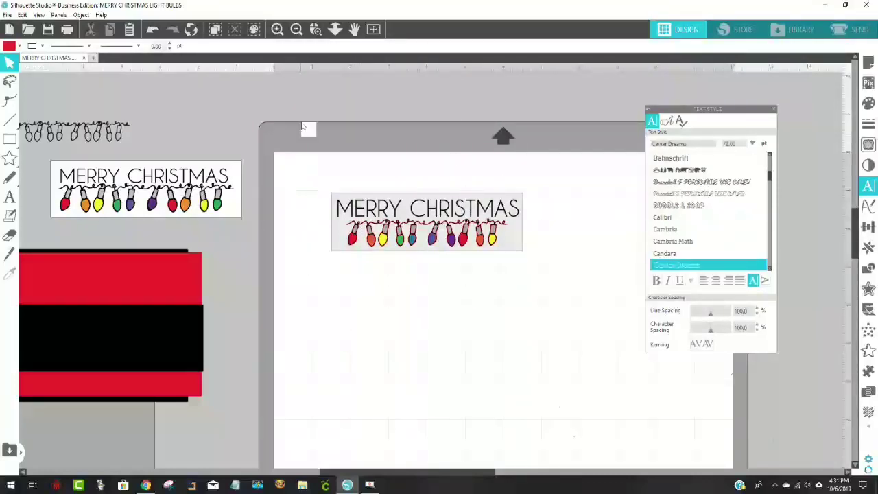
Remove the red line color from the outline of the colored light string.
left_click(315, 29)
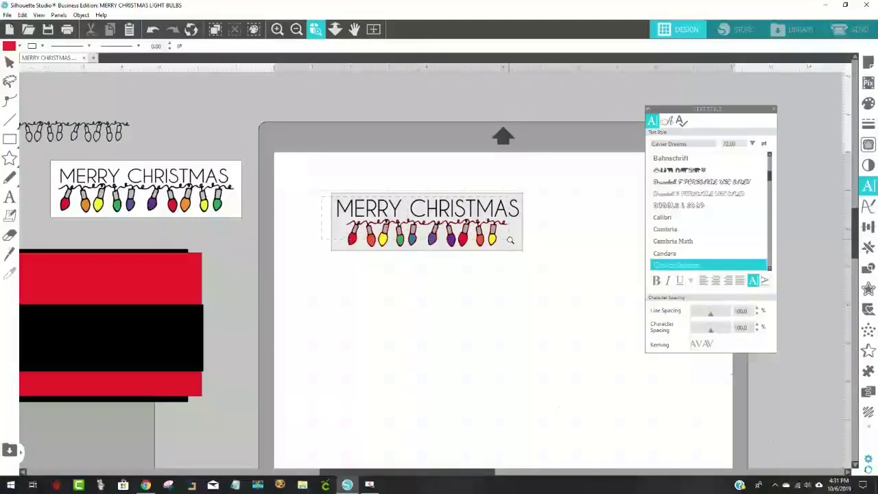
left_click_drag(509, 240, 512, 241)
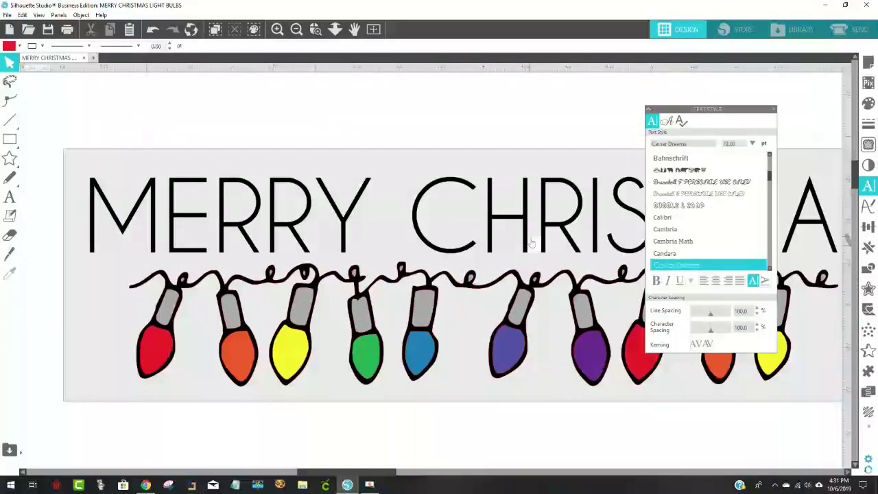
key("ctrl+e")
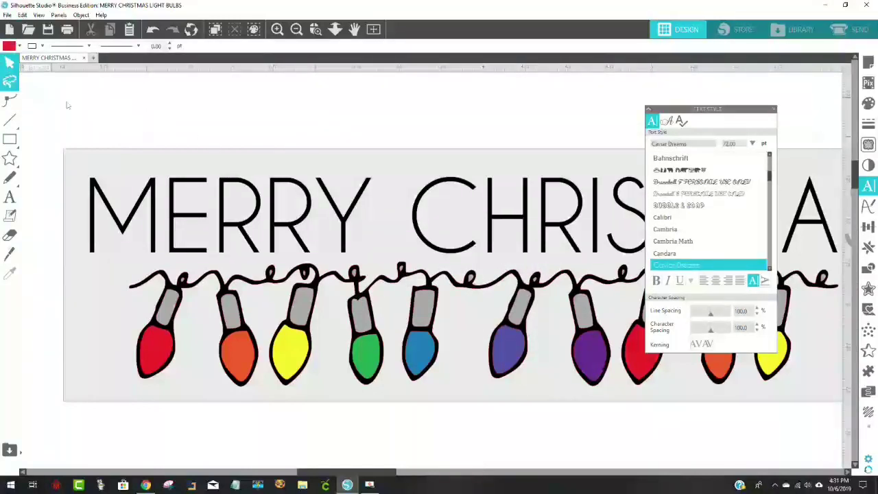
key("ctrl+e")
left_click(234, 296)
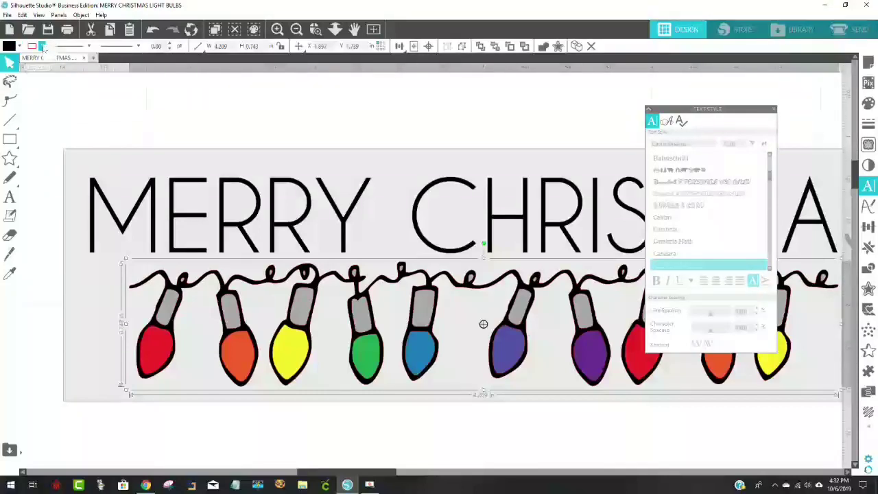
left_click(42, 46)
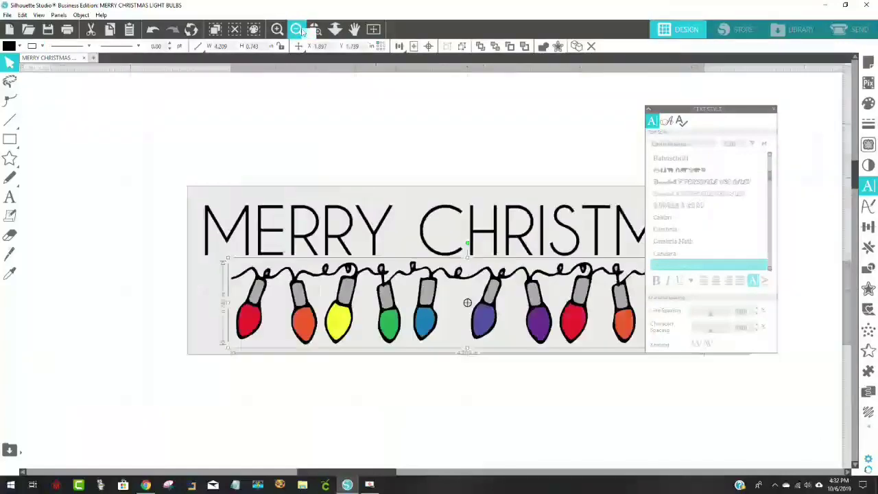
Close the text style settings and nudge the light string slightly lower beneath the MERRY CHRISTMAS lettering.
left_click(296, 29)
left_click(773, 111)
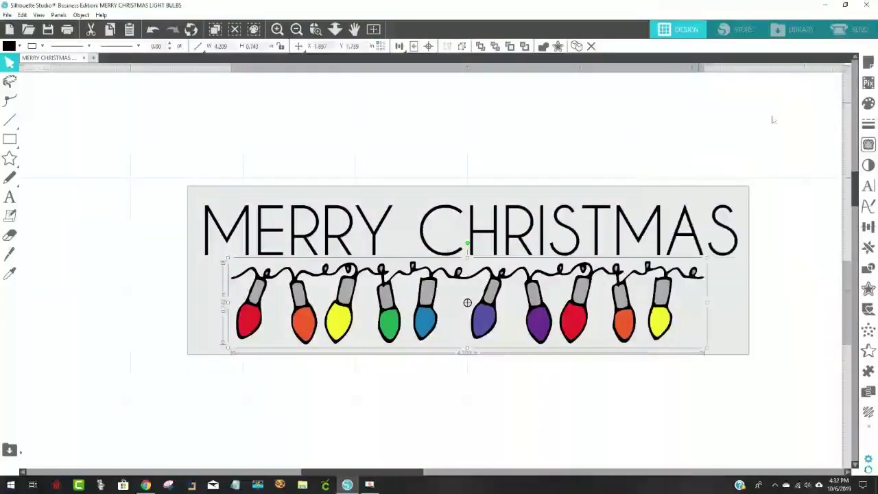
left_click(686, 412)
left_click(425, 305)
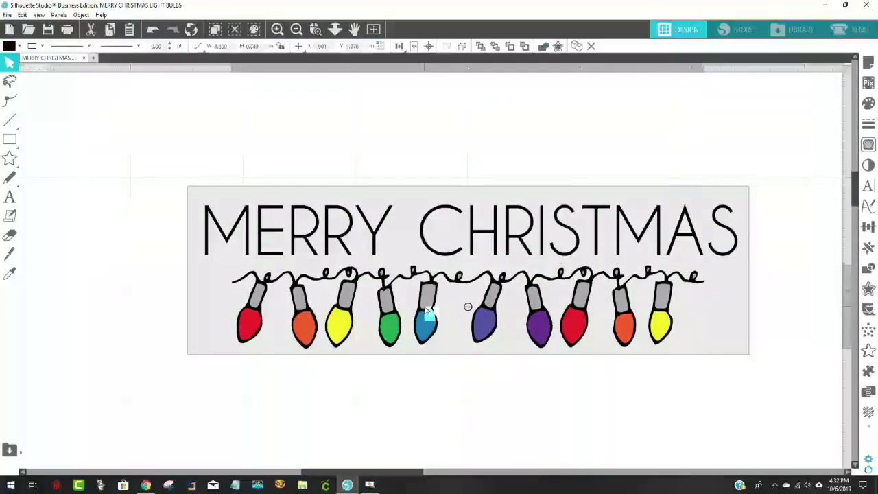
left_click_drag(424, 311, 426, 308)
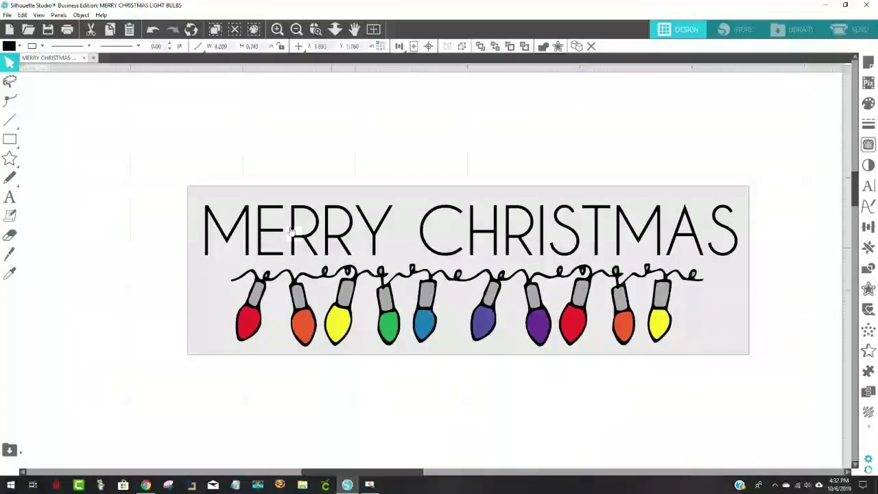
left_click(205, 175)
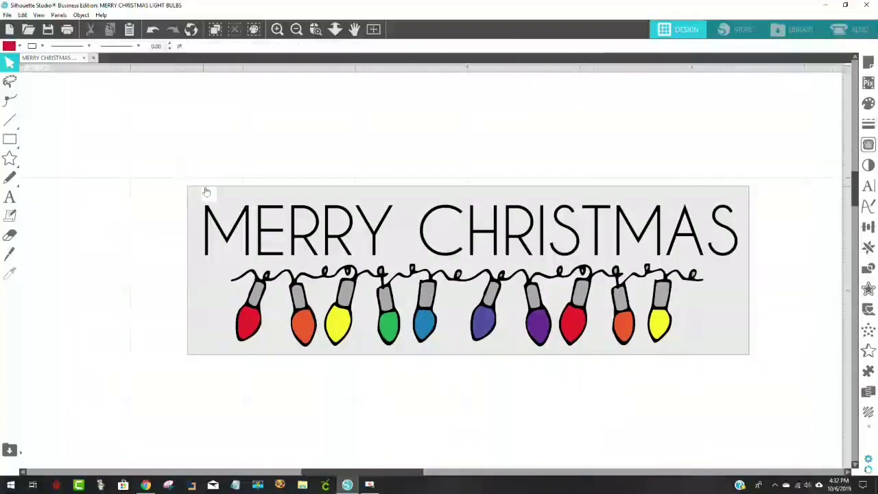
Shift the light string slightly to the right to center it beneath the lettering on the grey rectangle.
left_click(296, 30)
left_click(296, 30)
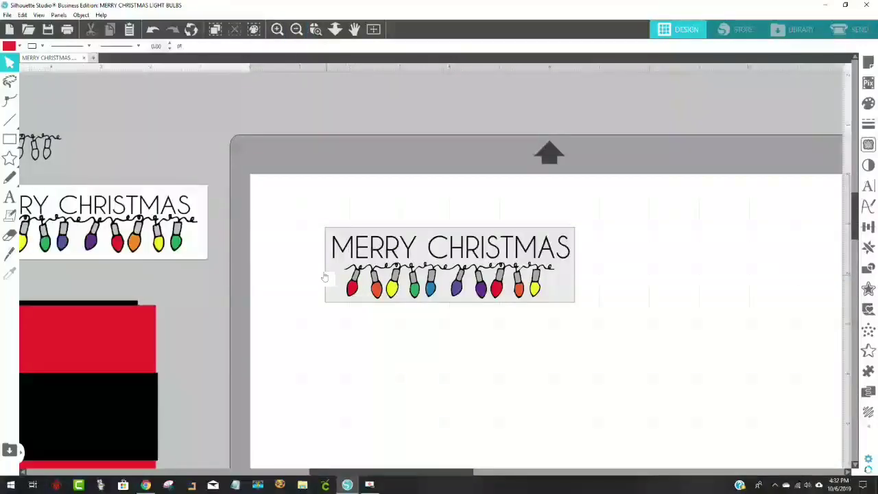
left_click_drag(497, 288, 503, 290)
left_click(337, 292)
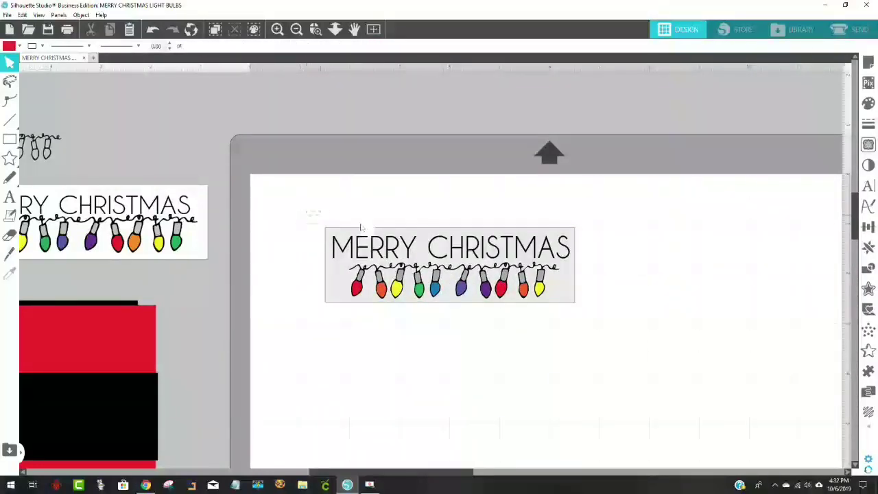
Group the MERRY CHRISTMAS lettering, the colored light string and the grey rectangle into one object.
left_click_drag(308, 208, 652, 347)
right_click(503, 286)
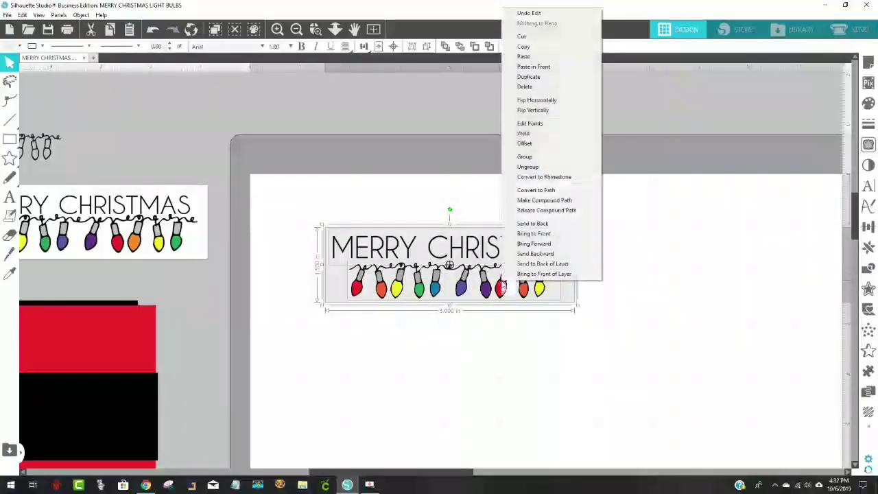
left_click(541, 156)
left_click(588, 372)
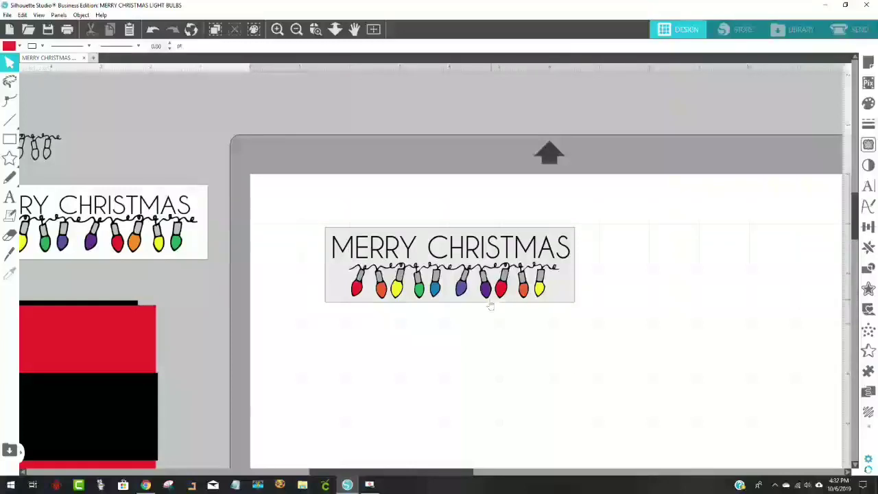
Delete the earlier white MERRY CHRISTMAS panel lying beside the page.
left_click_drag(192, 256, 352, 187)
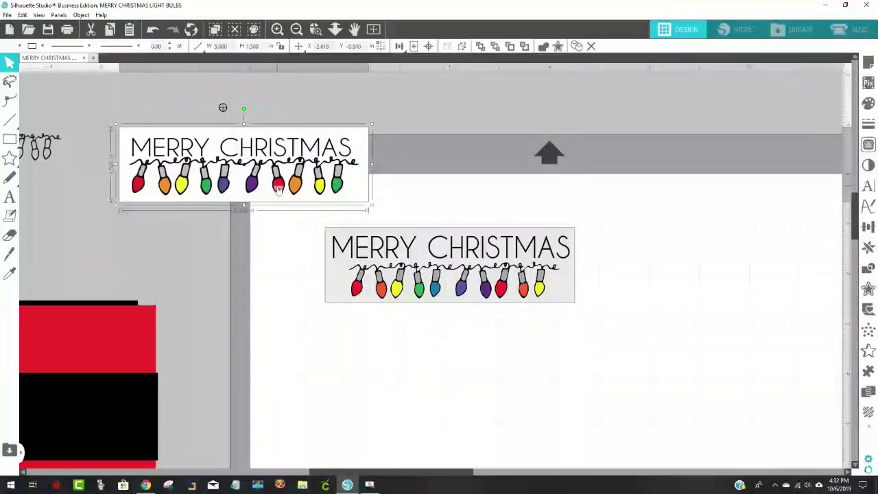
key("Delete")
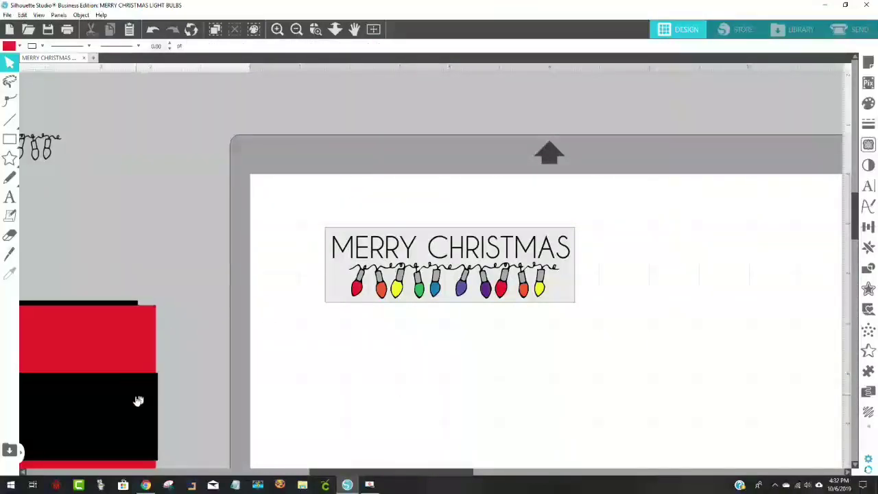
Place the black rectangle behind the grouped grey panel, and move the panel up off it.
left_click_drag(136, 398, 557, 252)
left_click(356, 314)
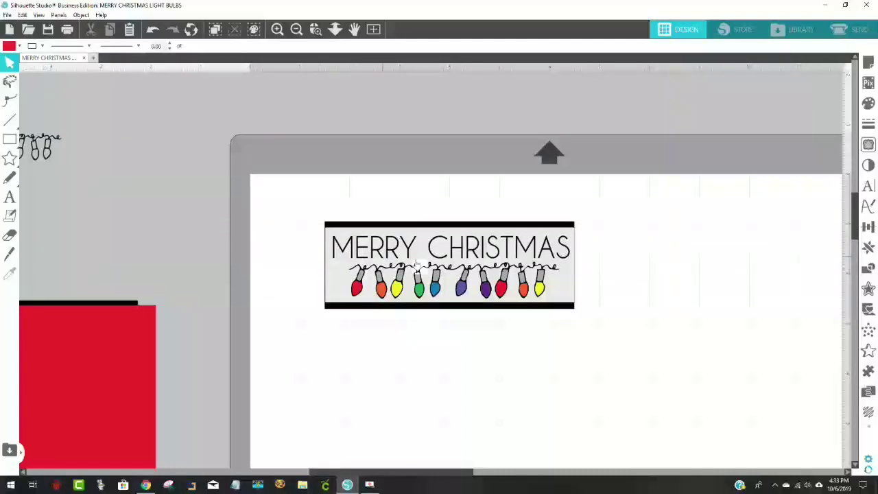
left_click(347, 283)
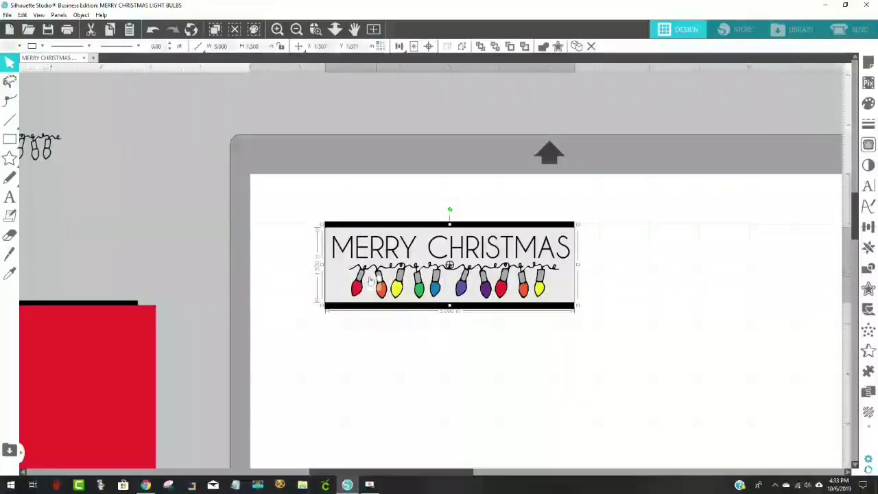
left_click_drag(354, 275, 332, 166)
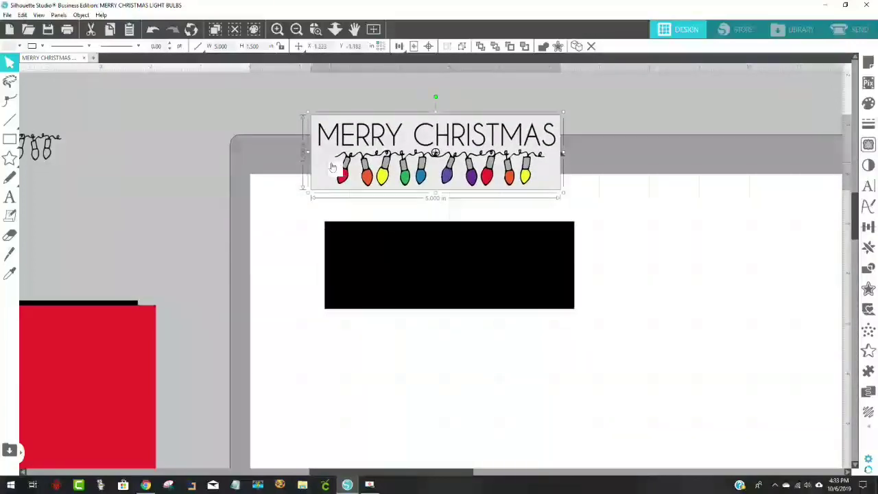
left_click(10, 47)
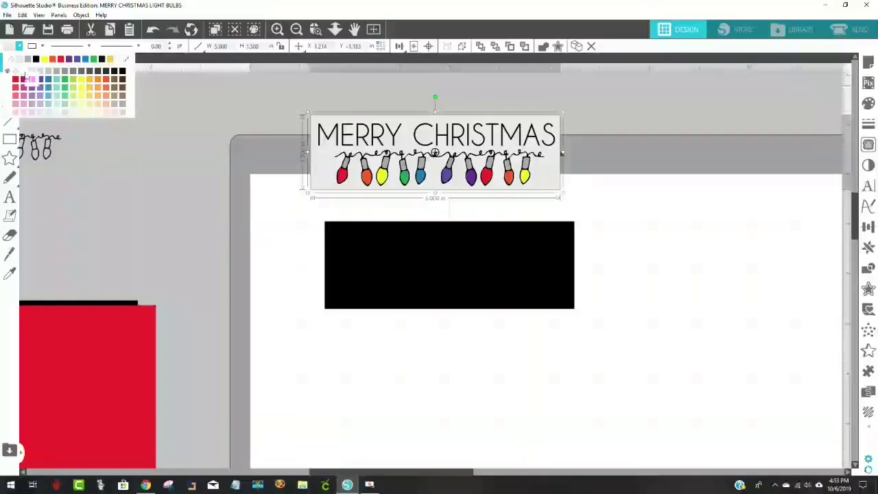
left_click(25, 77)
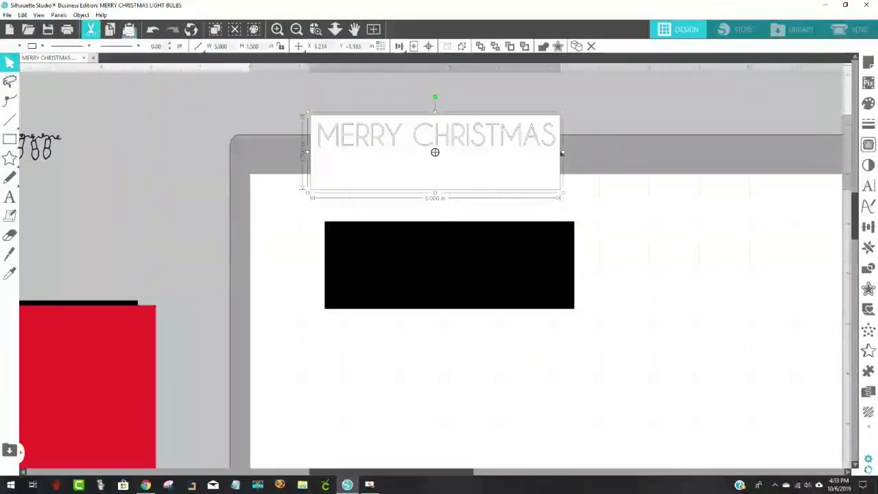
left_click(152, 30)
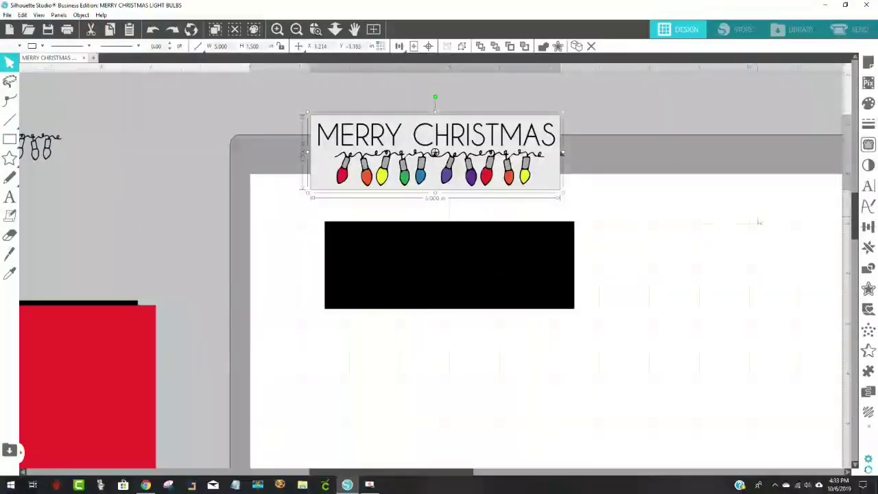
Ungroup the MERRY CHRISTMAS panel and change only its background rectangle's fill to white.
right_click(550, 178)
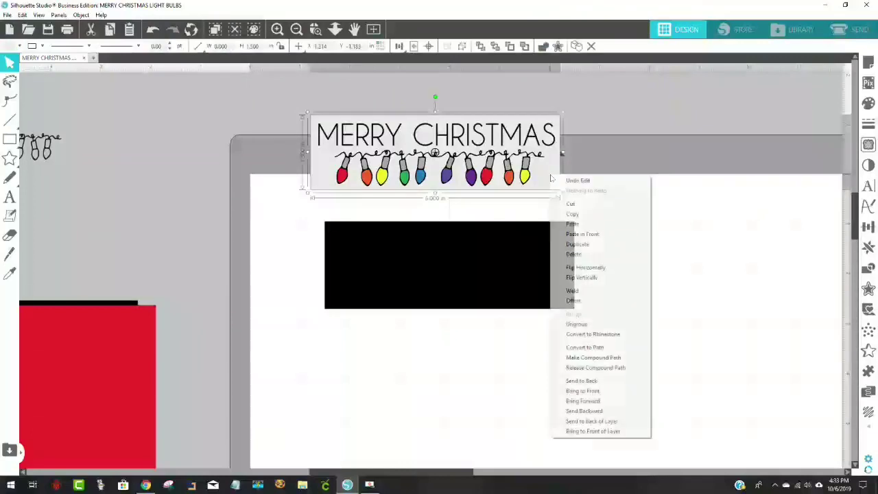
left_click(589, 324)
left_click(561, 186)
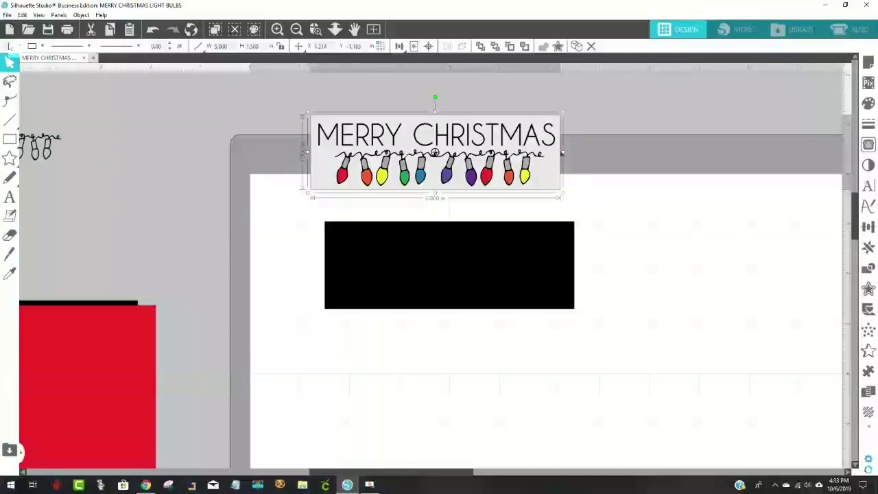
left_click(6, 47)
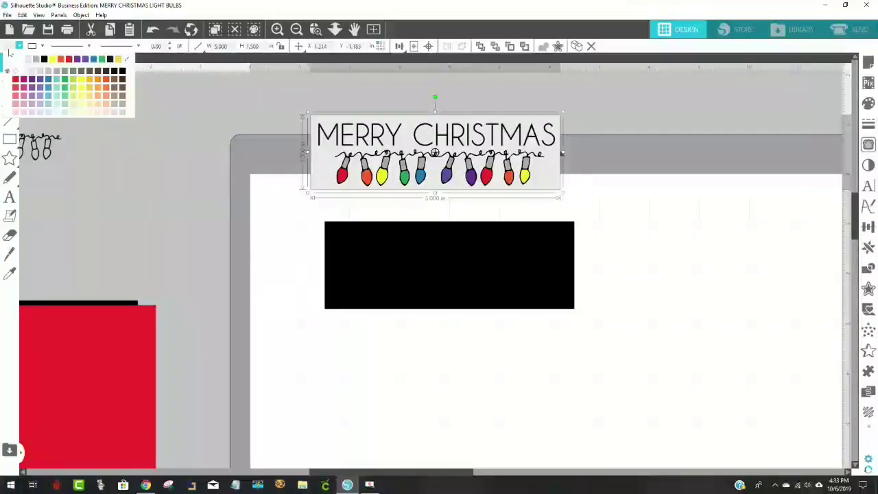
left_click(24, 78)
left_click(642, 301)
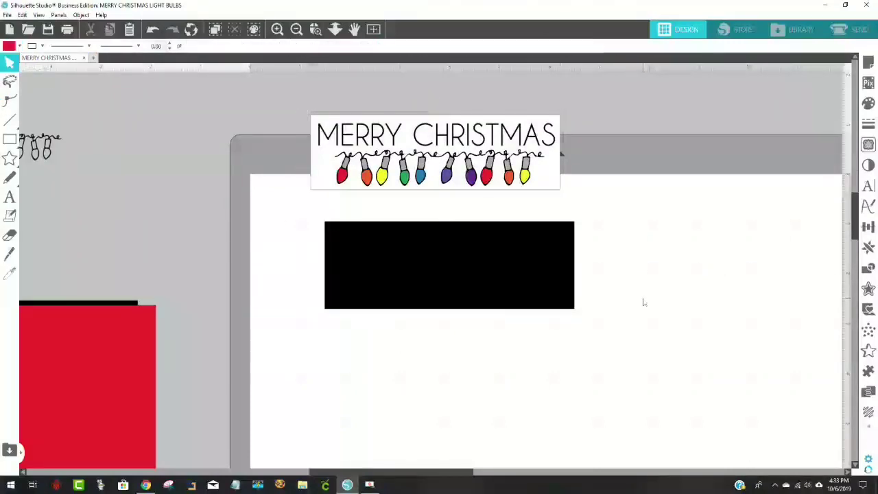
Regroup the lettering, light string and white rectangle, and center the group on the black rectangle.
left_click(365, 165)
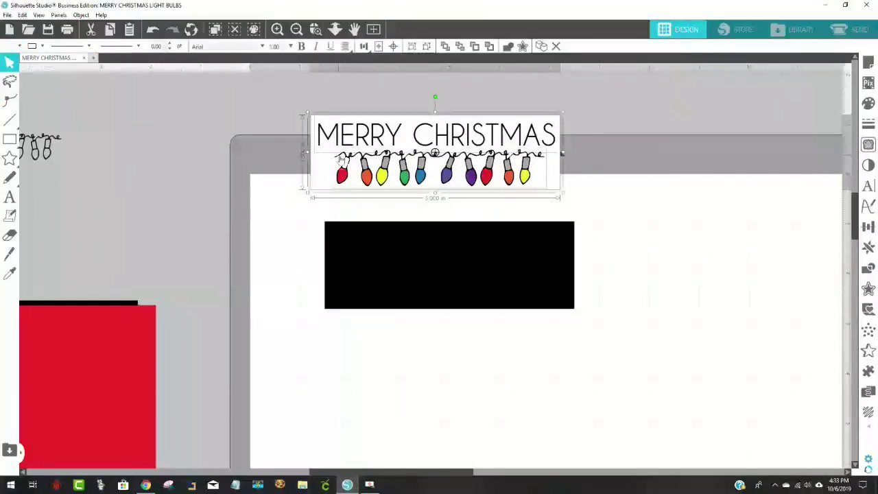
right_click(357, 180)
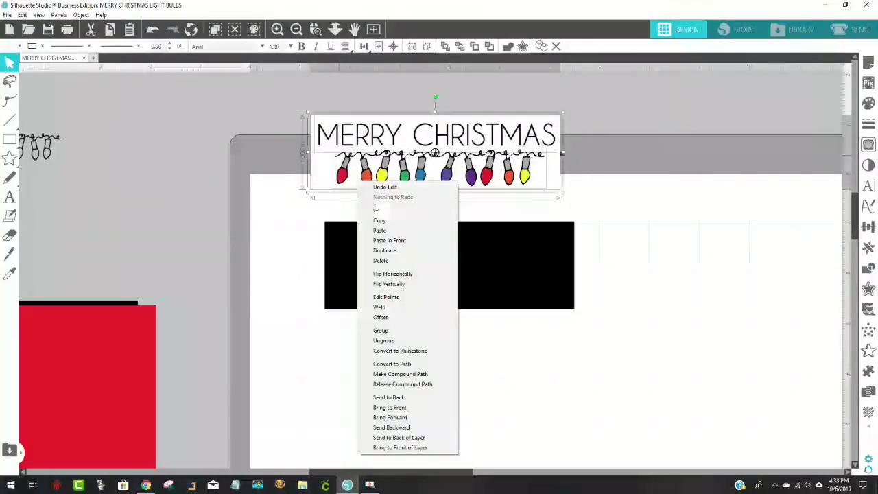
left_click(395, 332)
left_click_drag(435, 177, 448, 286)
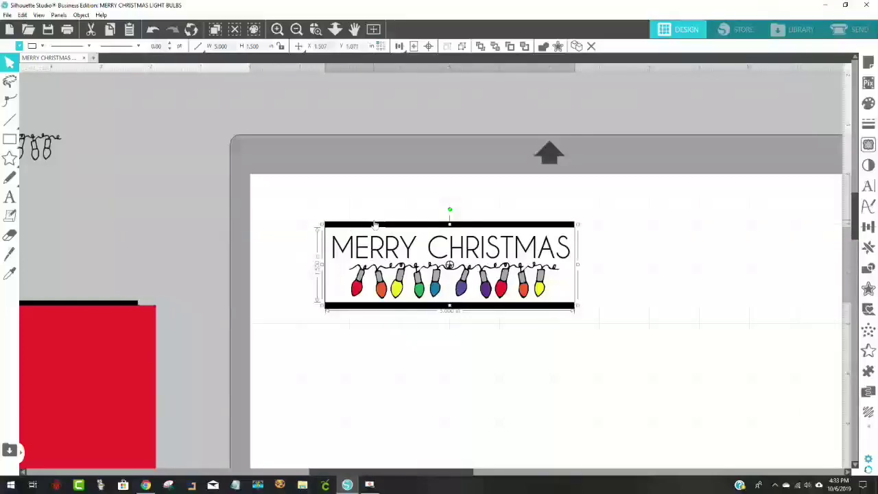
Return the black rectangle to the area beside the page and shift the grouped white panel toward the page's middle.
key("Escape")
scroll(246, 284, "left", 3)
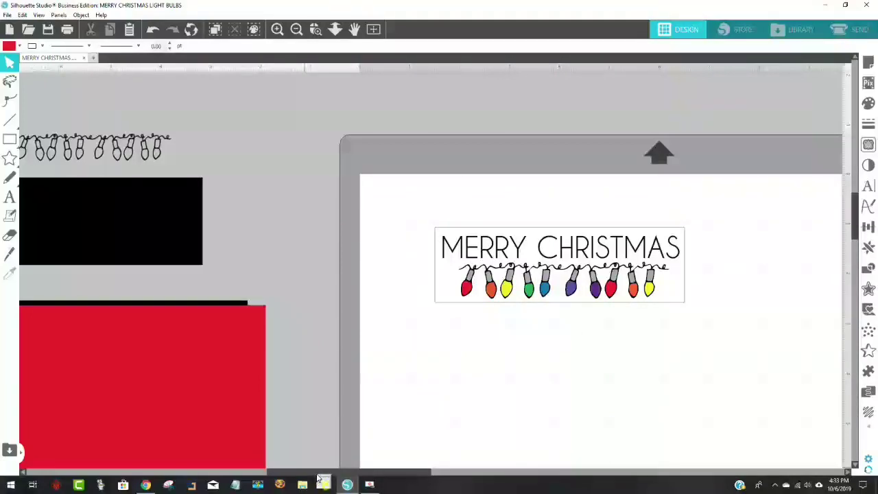
left_click_drag(323, 473, 413, 486)
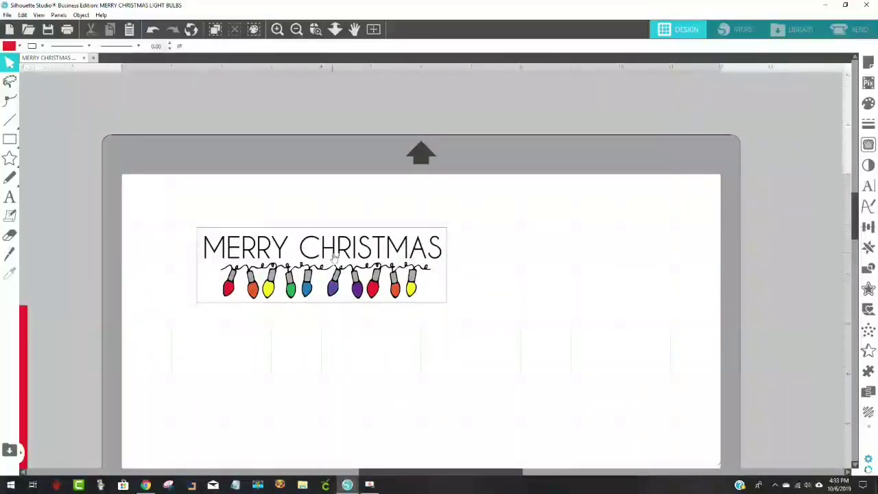
left_click_drag(336, 255, 403, 268)
left_click(469, 245)
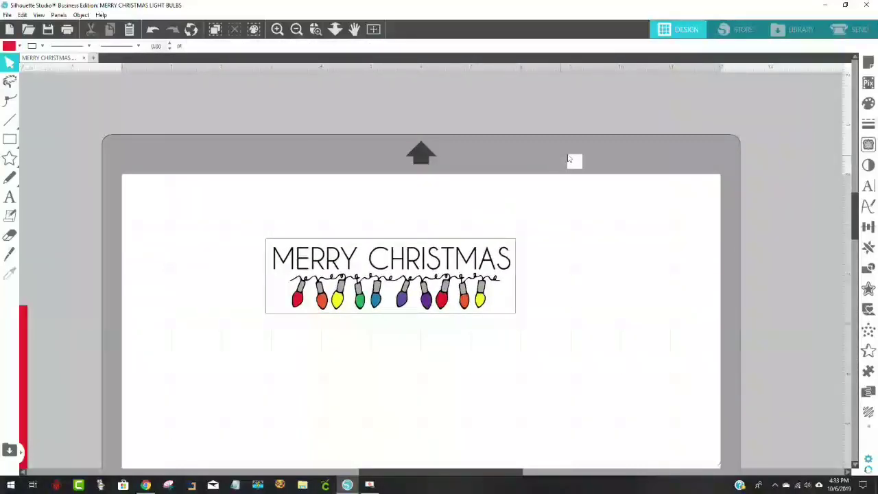
Set the page's media size to Letter (8.5 x 11 in) and move the grouped panel further left on the page.
left_click(868, 63)
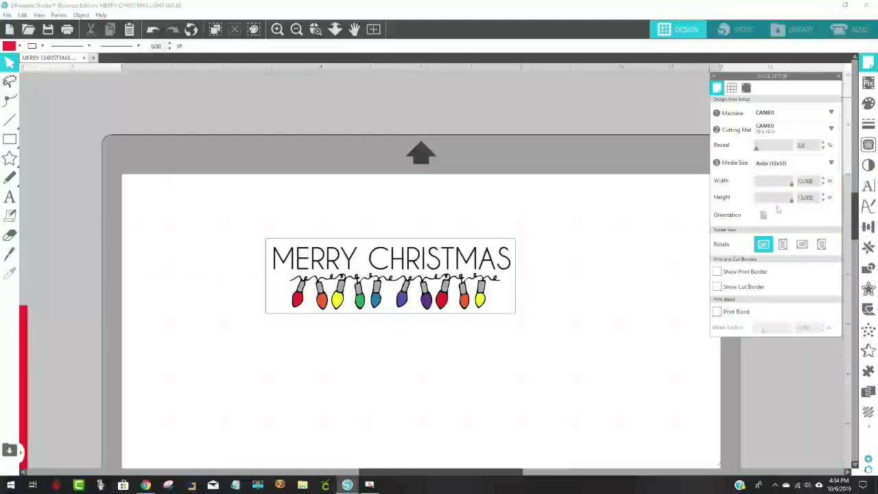
left_click(827, 163)
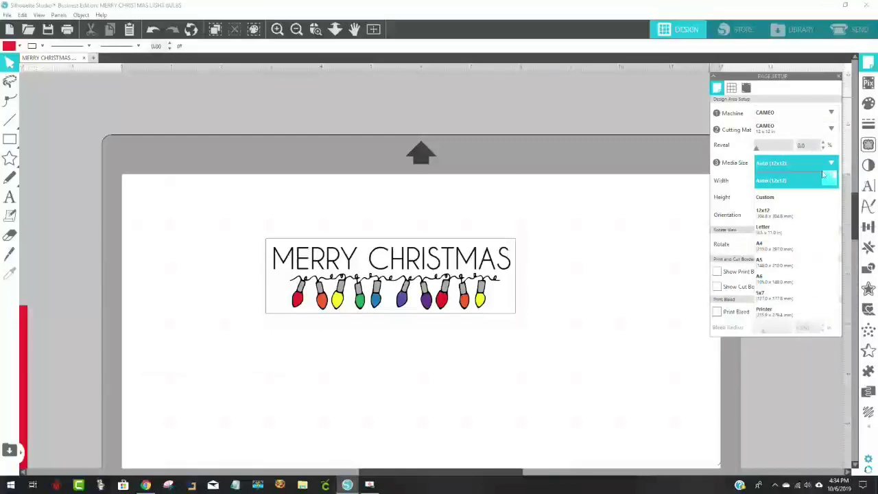
left_click(796, 232)
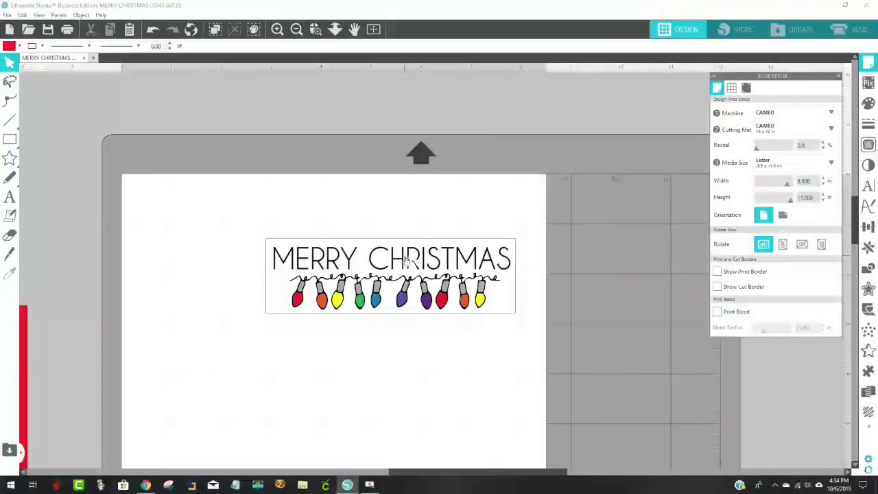
left_click_drag(404, 262, 320, 227)
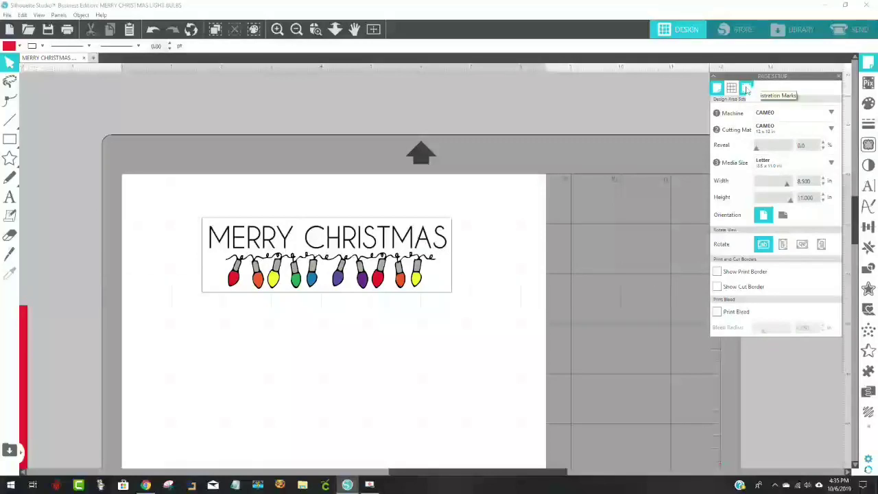
Turn on the registration marks and position the grouped panel between the two upper marks, clear of the hatched areas.
left_click(746, 90)
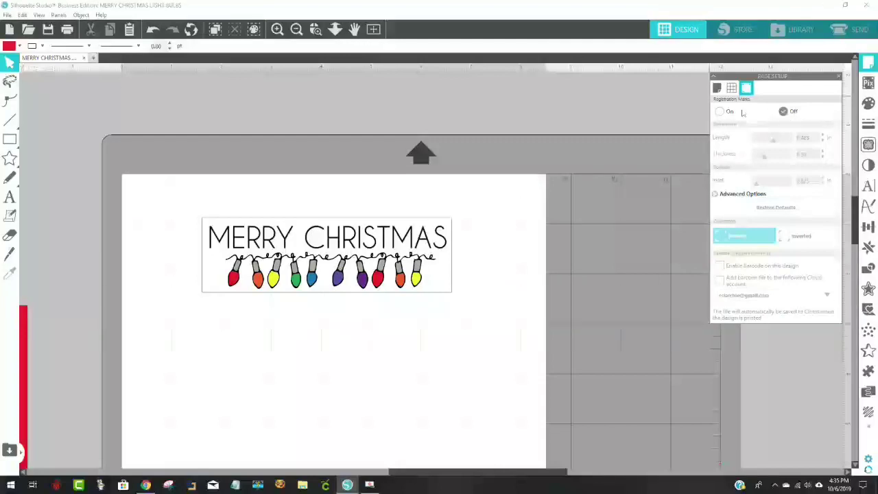
left_click(720, 112)
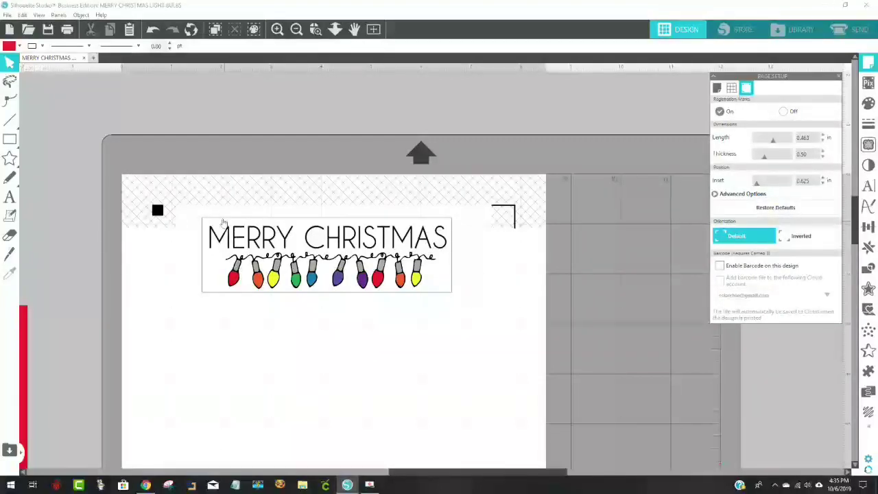
left_click_drag(247, 238, 230, 234)
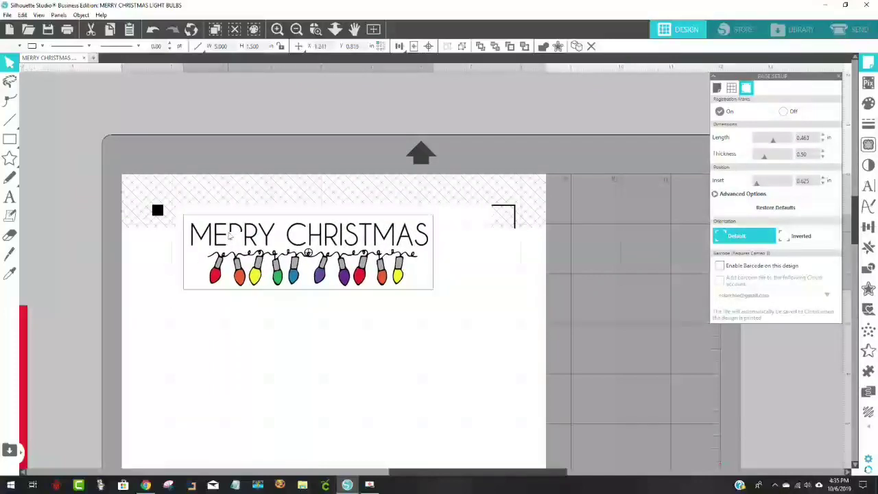
left_click(432, 209)
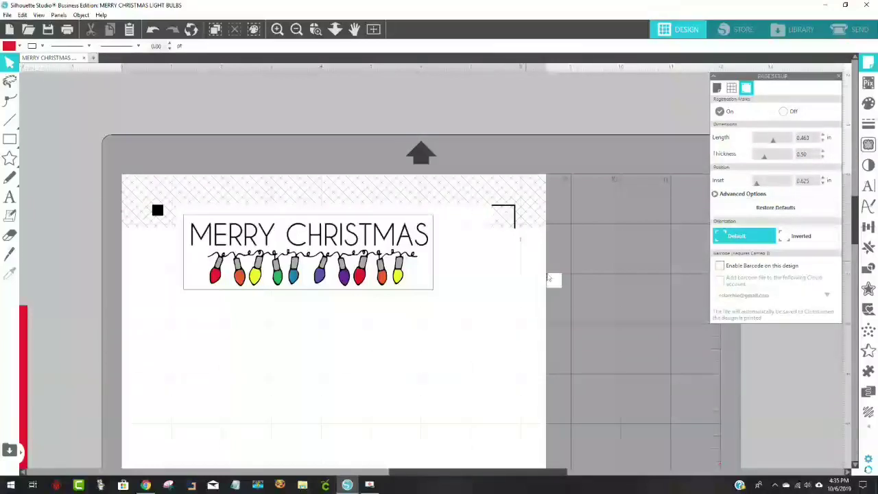
left_click_drag(397, 273, 409, 281)
left_click(757, 335)
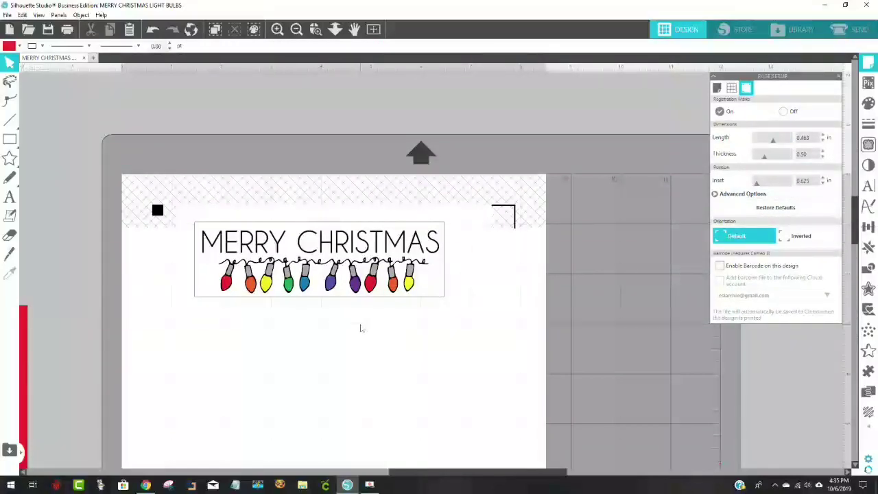
Show both the print border and the cut border on the page.
left_click(716, 91)
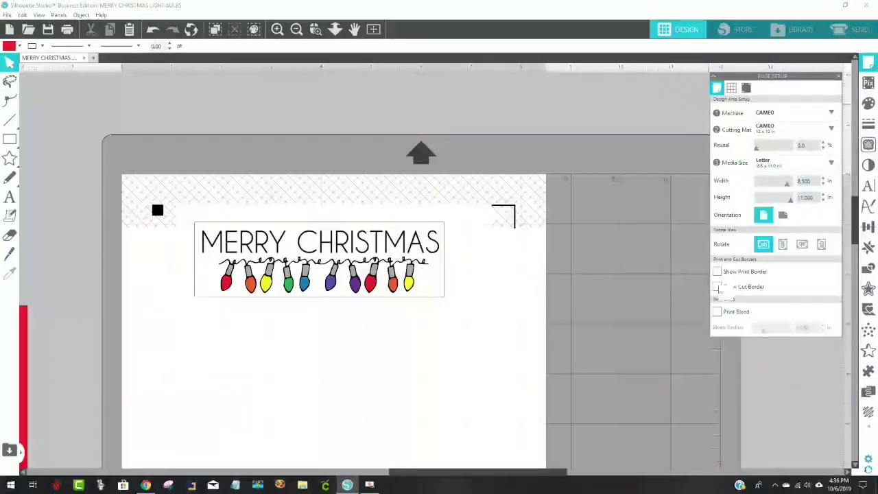
left_click(718, 271)
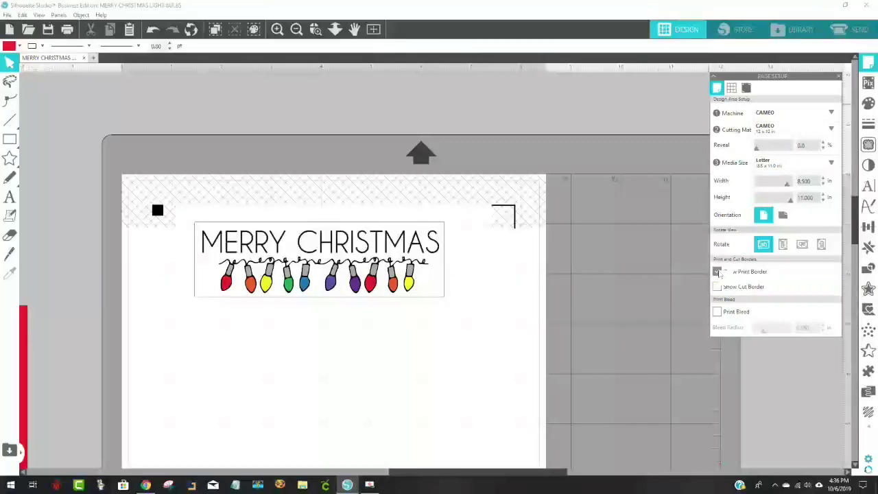
left_click(716, 286)
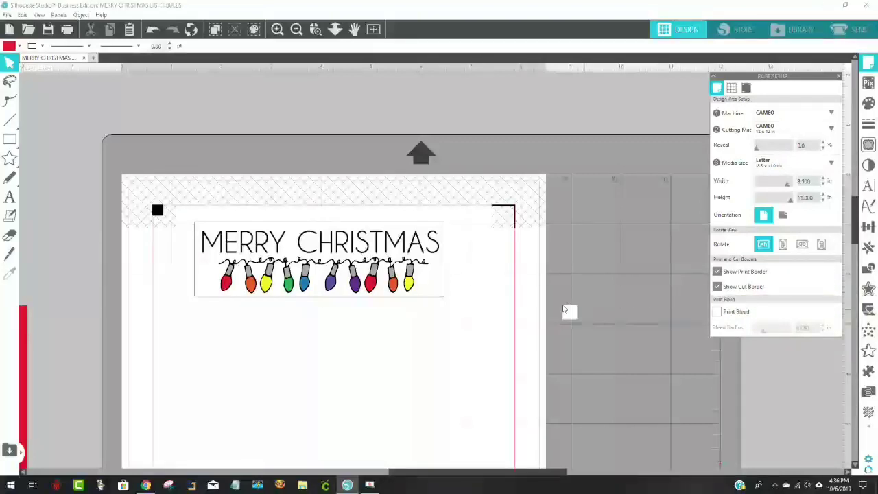
Try the grouped panel across the cut border, and place it inside the border next to the black square registration mark.
scroll(607, 237, "down", 2)
scroll(606, 241, "down", 1)
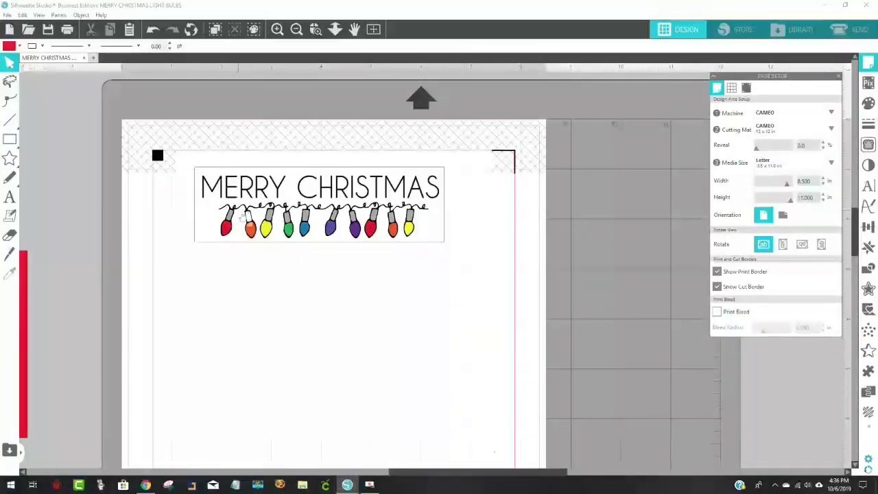
left_click_drag(252, 234, 202, 241)
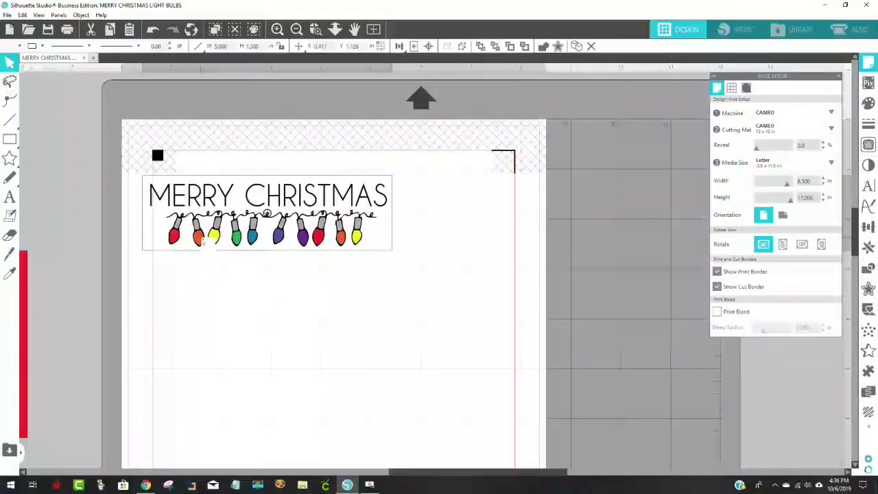
left_click_drag(202, 241, 233, 212)
left_click(551, 218)
scroll(550, 218, "down", 3)
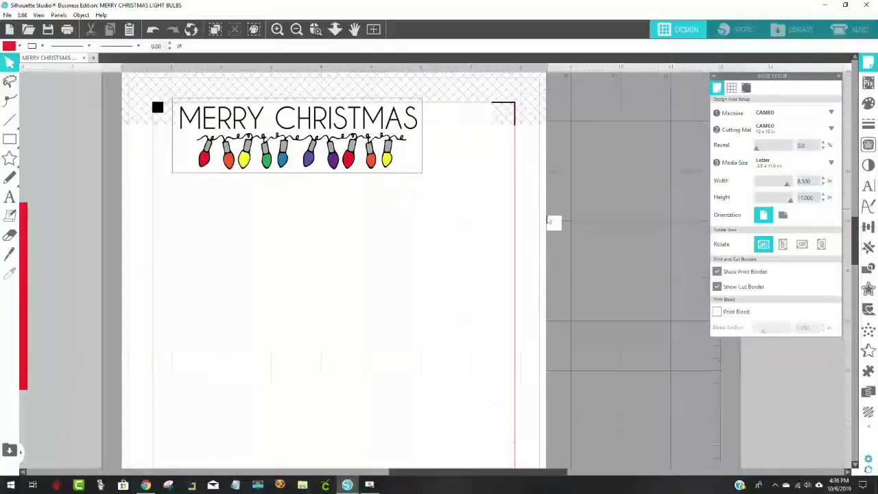
Duplicate the grouped panel down the page until six horizontal panels are stacked inside the cut border.
scroll(549, 221, "up", 1)
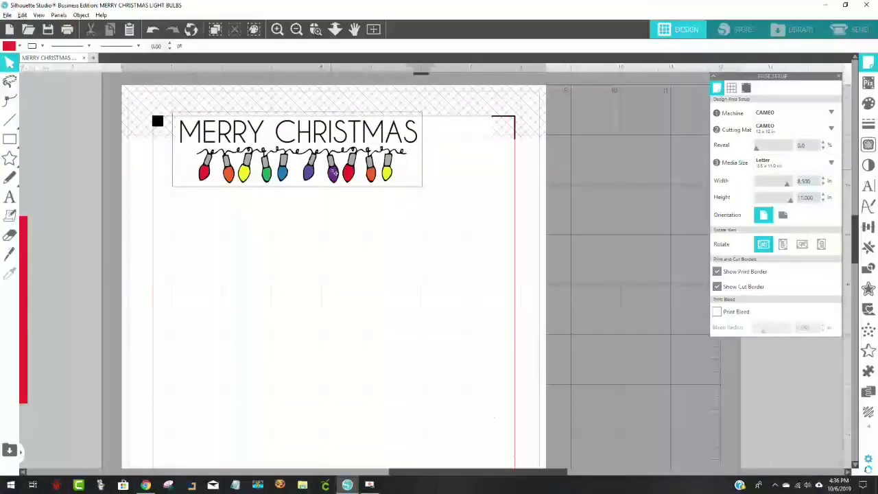
left_click_drag(333, 171, 329, 422)
scroll(473, 305, "down", 2)
scroll(473, 308, "down", 2)
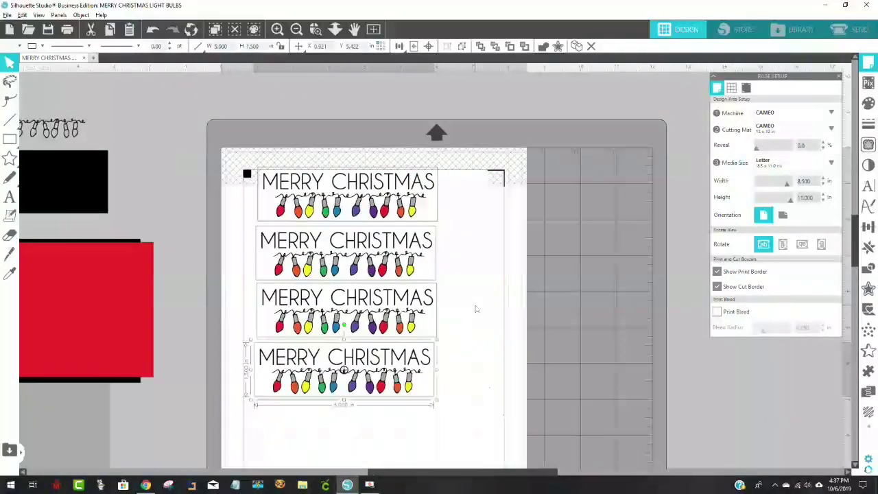
scroll(473, 310, "down", 1)
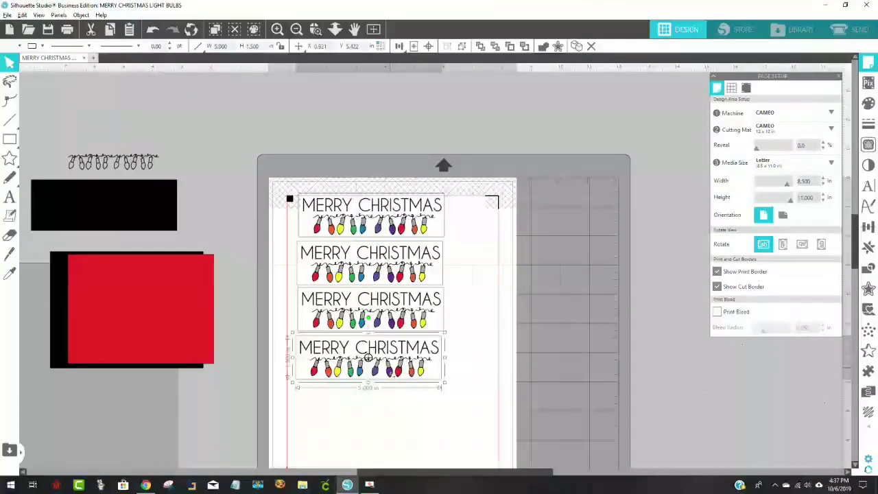
left_click_drag(369, 357, 368, 407)
scroll(557, 314, "down", 2)
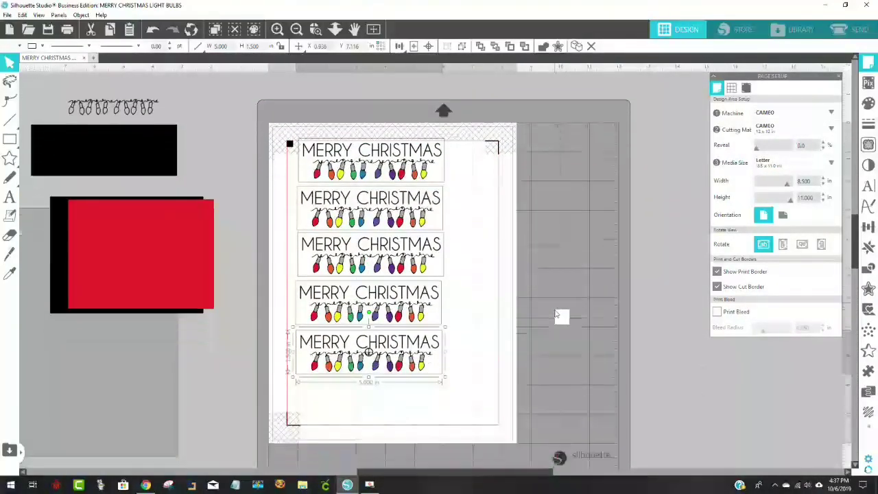
scroll(557, 314, "down", 1)
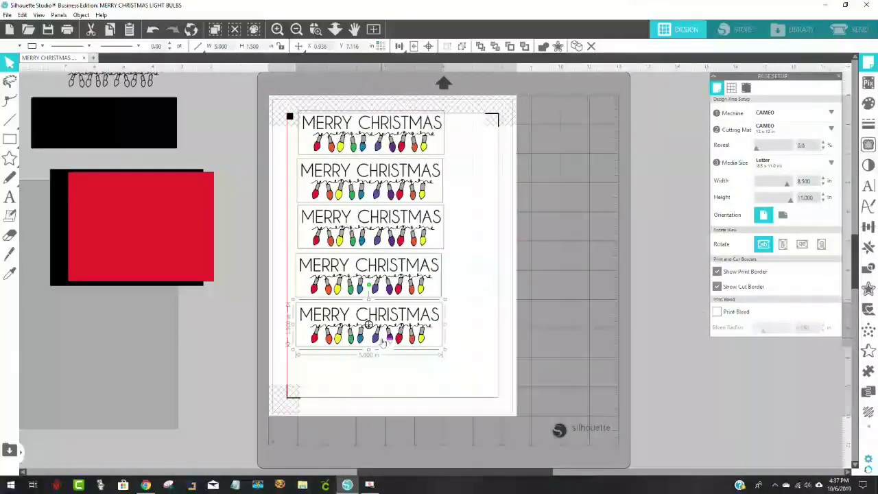
left_click_drag(382, 341, 390, 388)
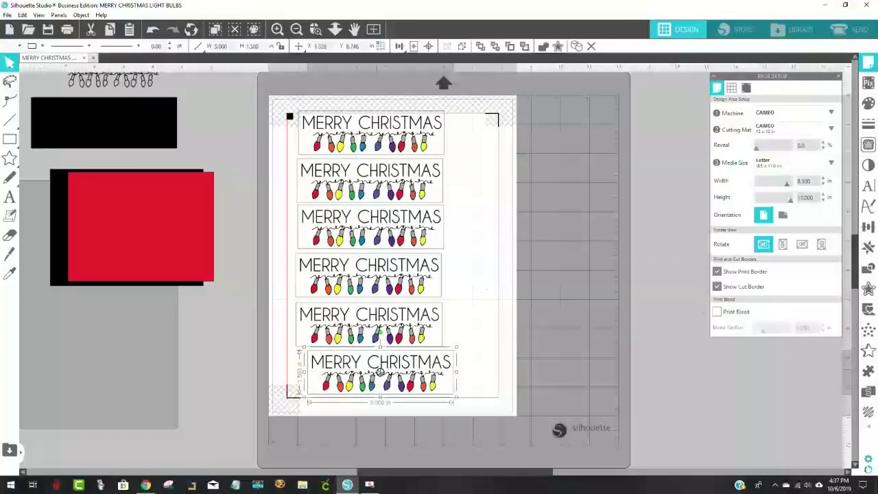
Add one more copy of the panel, rotate it 90 degrees counterclockwise, and place it inside the cut border beside the stack.
left_click_drag(380, 371, 563, 238)
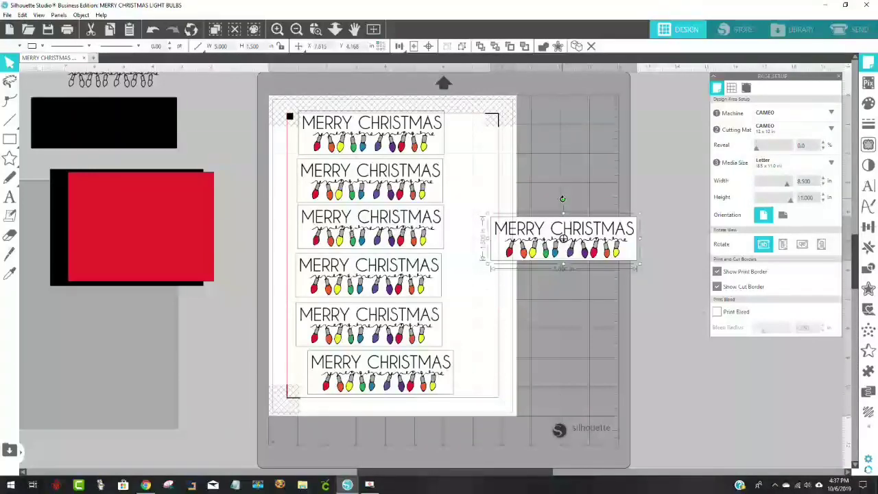
left_click_drag(564, 203, 480, 228)
left_click_drag(557, 253, 465, 237)
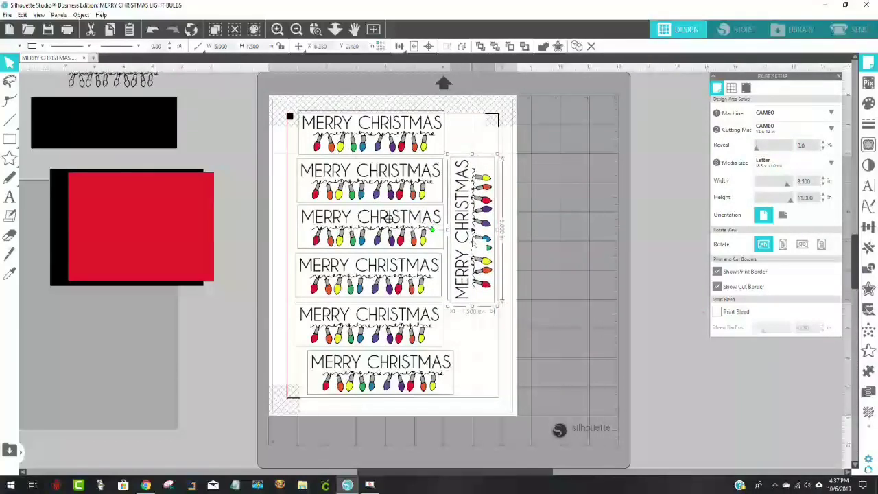
left_click(590, 227)
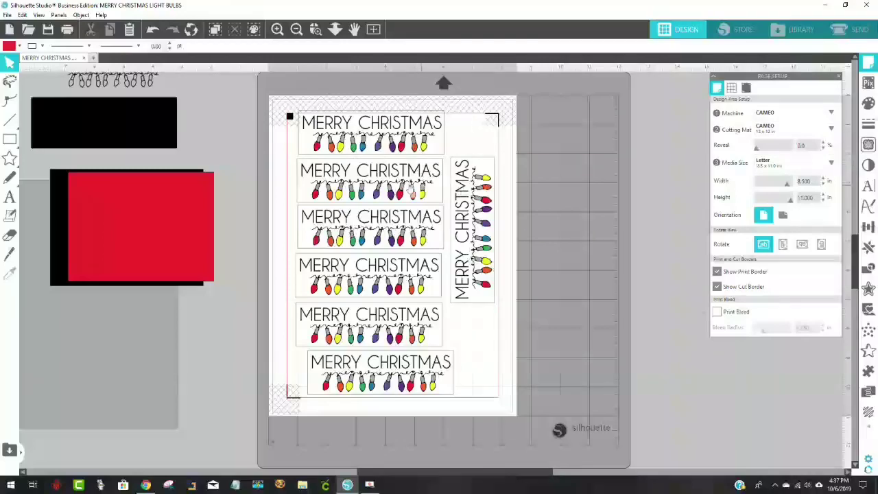
Delete the five stacked duplicates and the vertical copy, keeping only the original panel at the head of the page.
left_click(369, 181)
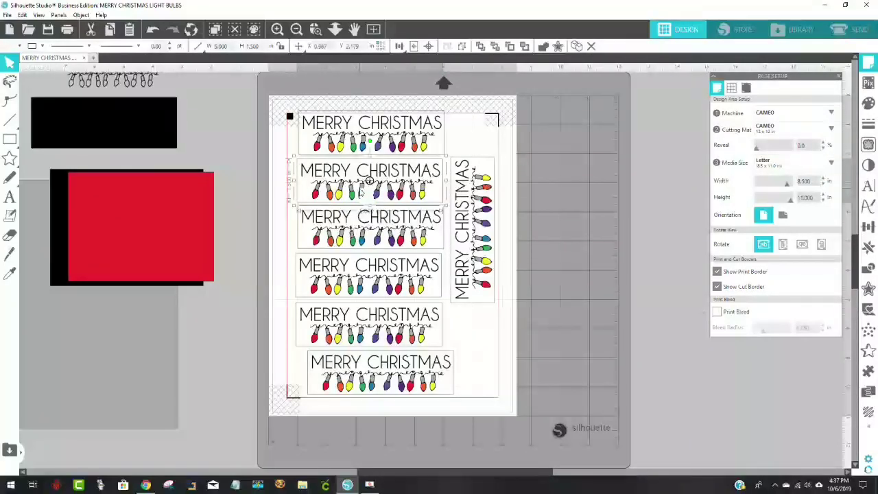
key("Delete")
left_click(368, 214)
key("Delete")
left_click(369, 274)
key("Delete")
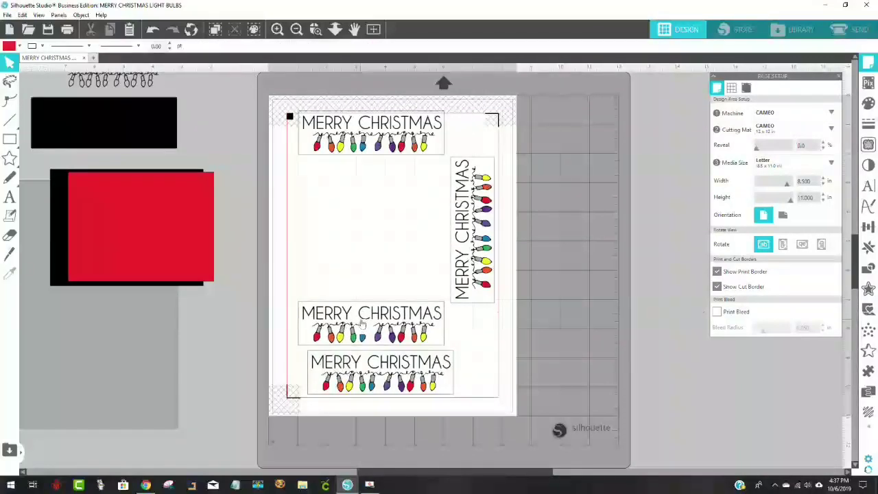
left_click(376, 371)
key("Delete")
left_click(385, 317)
key("Delete")
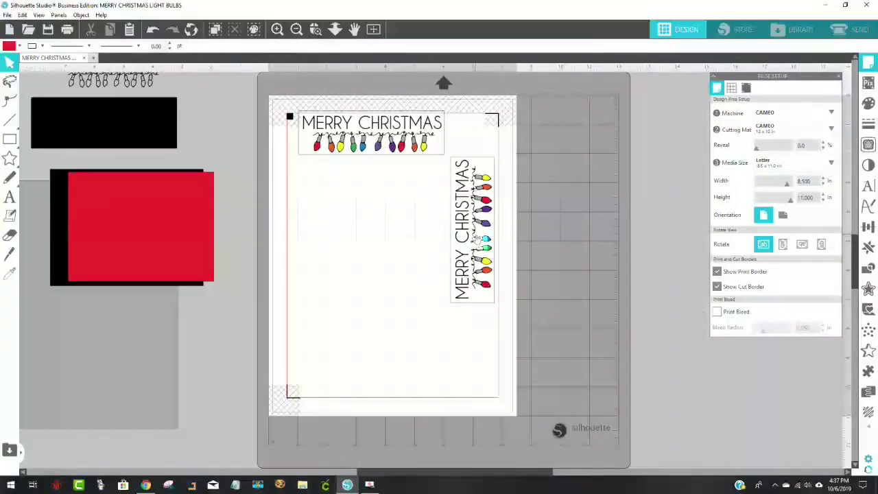
left_click(476, 237)
key("Delete")
Move the remaining panel slightly down and right so it sits fully inside the cut border, and deselect it.
left_click(370, 133)
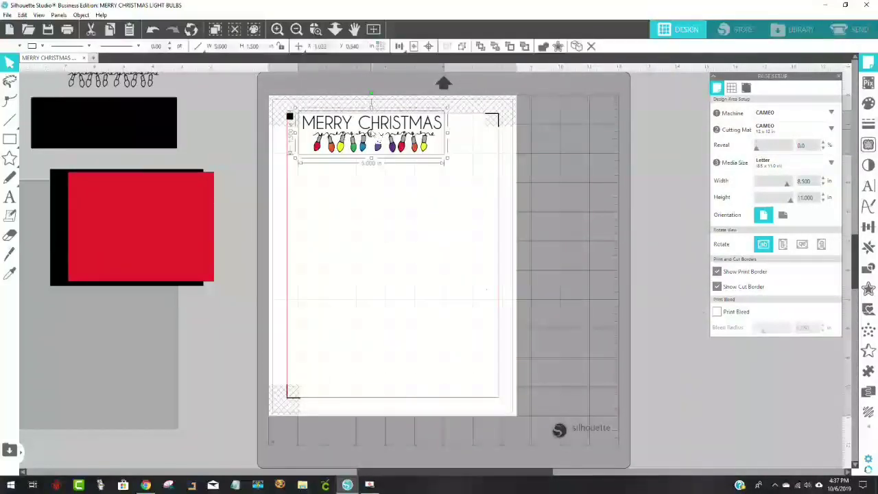
left_click_drag(392, 166, 412, 181)
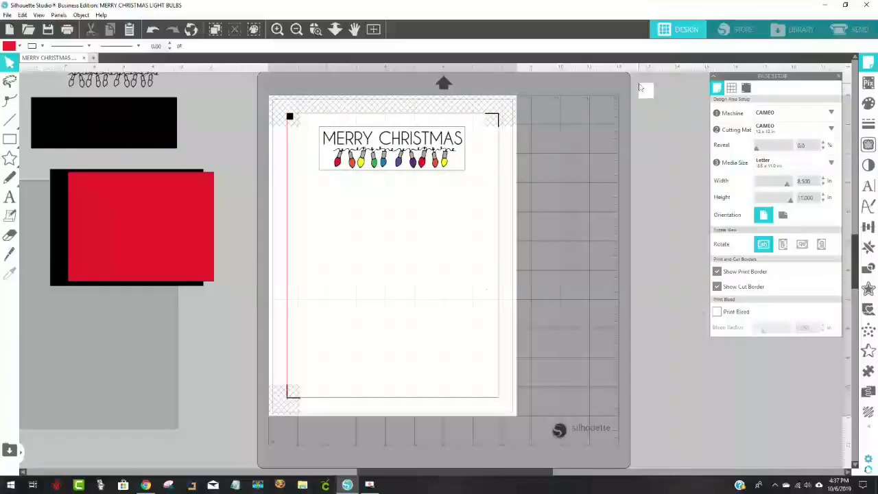
left_click(368, 165)
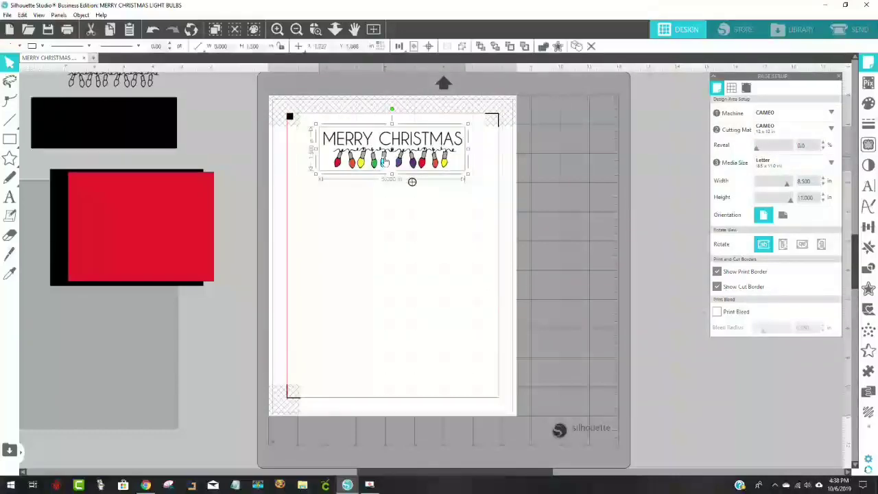
left_click(535, 180)
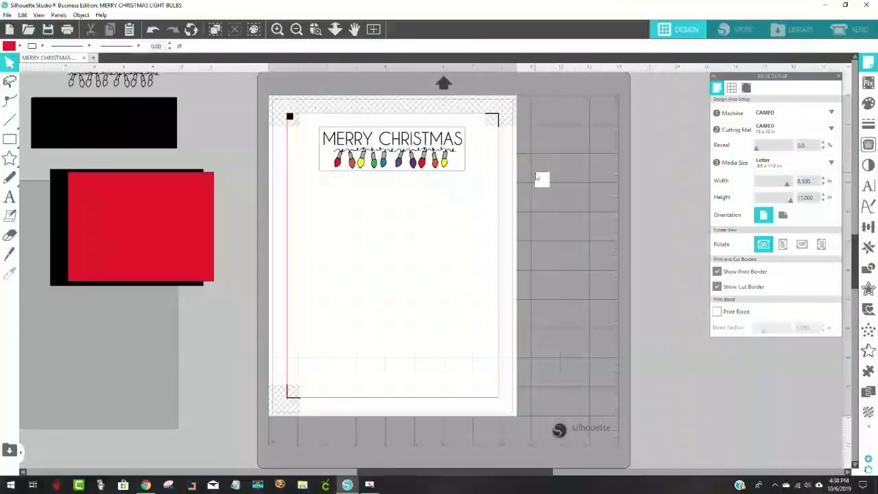
Go to the cut setup and assign Cut Edge to the grouped panel.
left_click(856, 30)
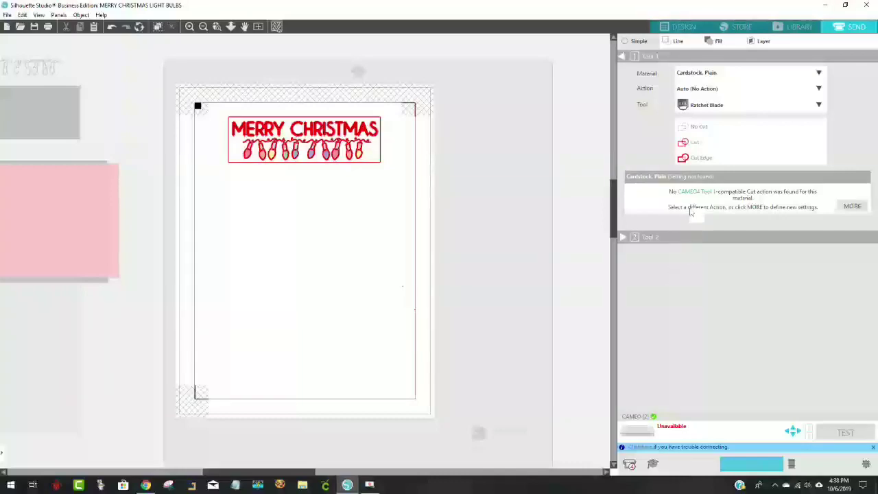
left_click(324, 152)
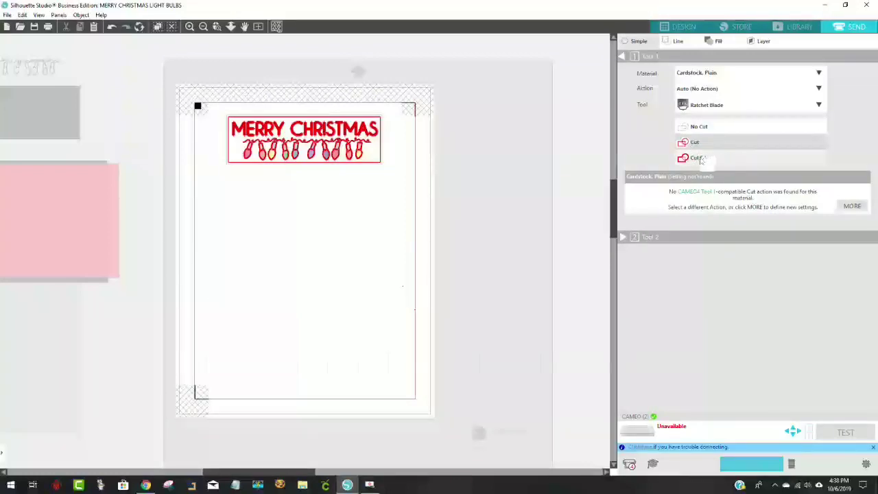
left_click(700, 161)
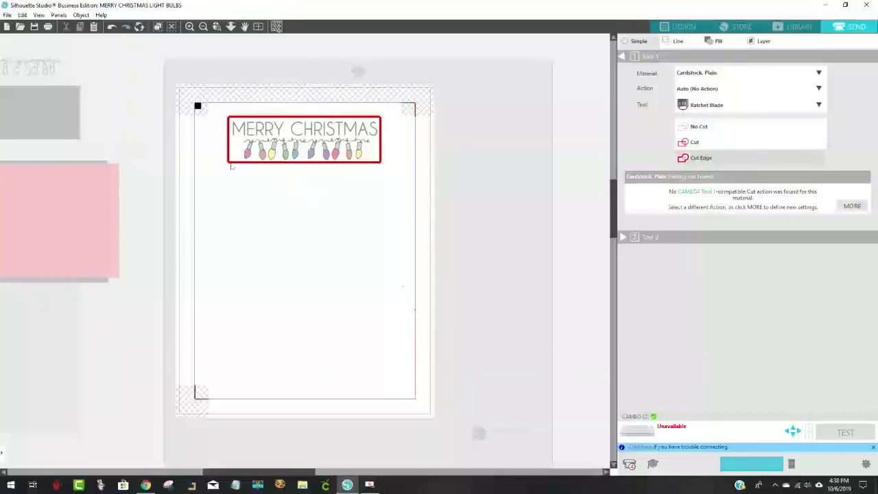
Review the HP Officejet 4630 series printing preferences for the page, and close the print dialogs without printing.
left_click(6, 15)
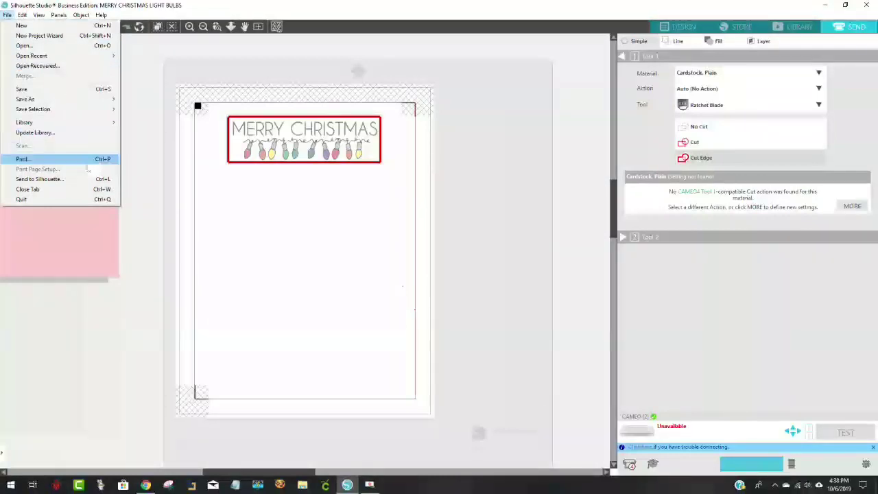
left_click(87, 159)
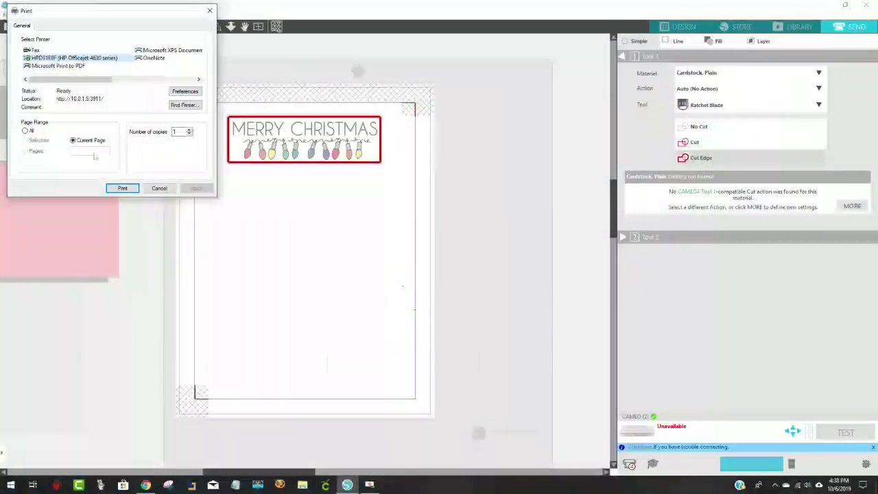
left_click(185, 91)
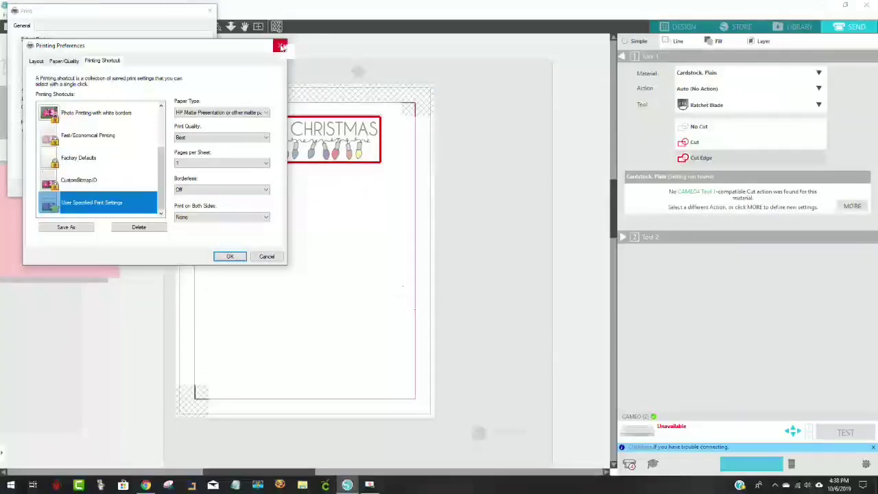
left_click(267, 257)
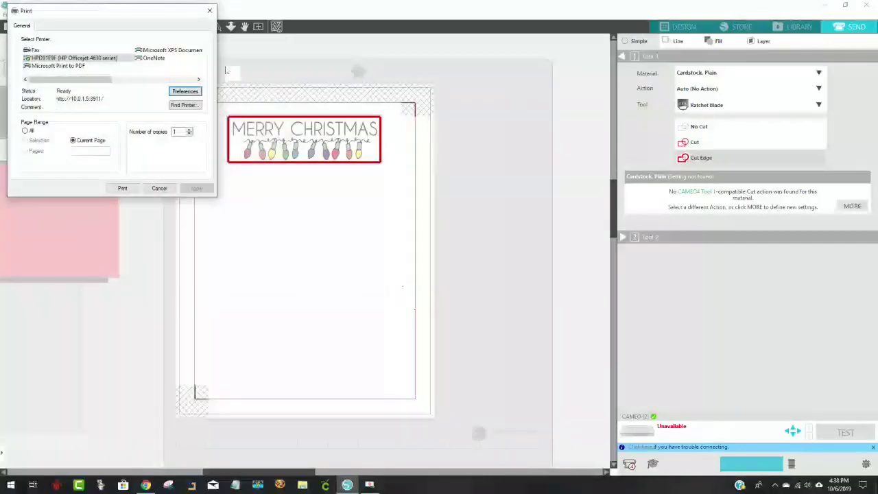
left_click(210, 11)
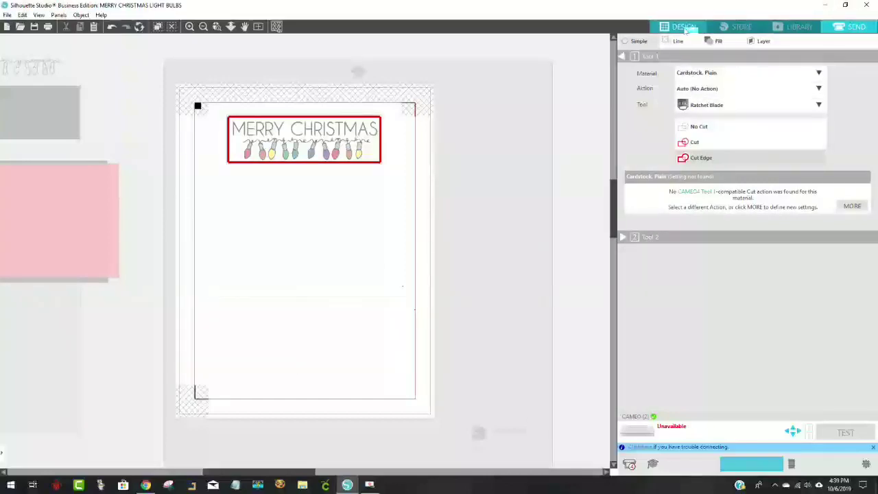
Return to the design view and move the grouped panel further down the page.
left_click(680, 26)
left_click_drag(390, 171, 383, 198)
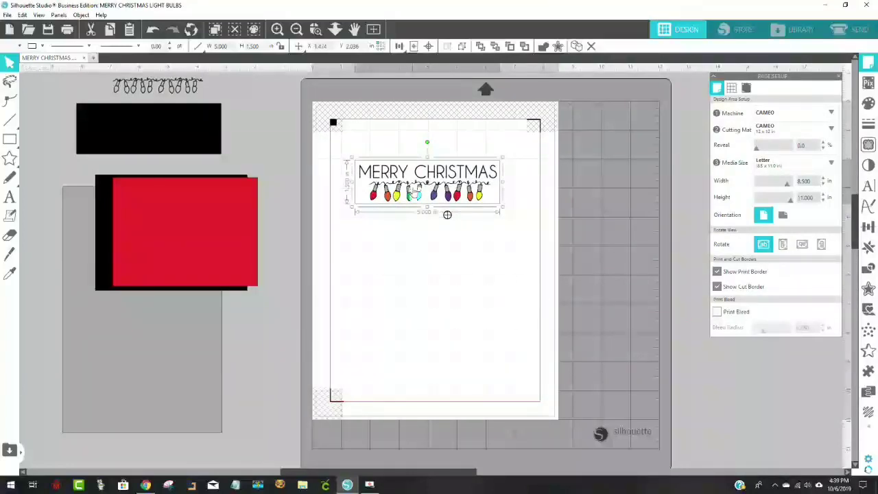